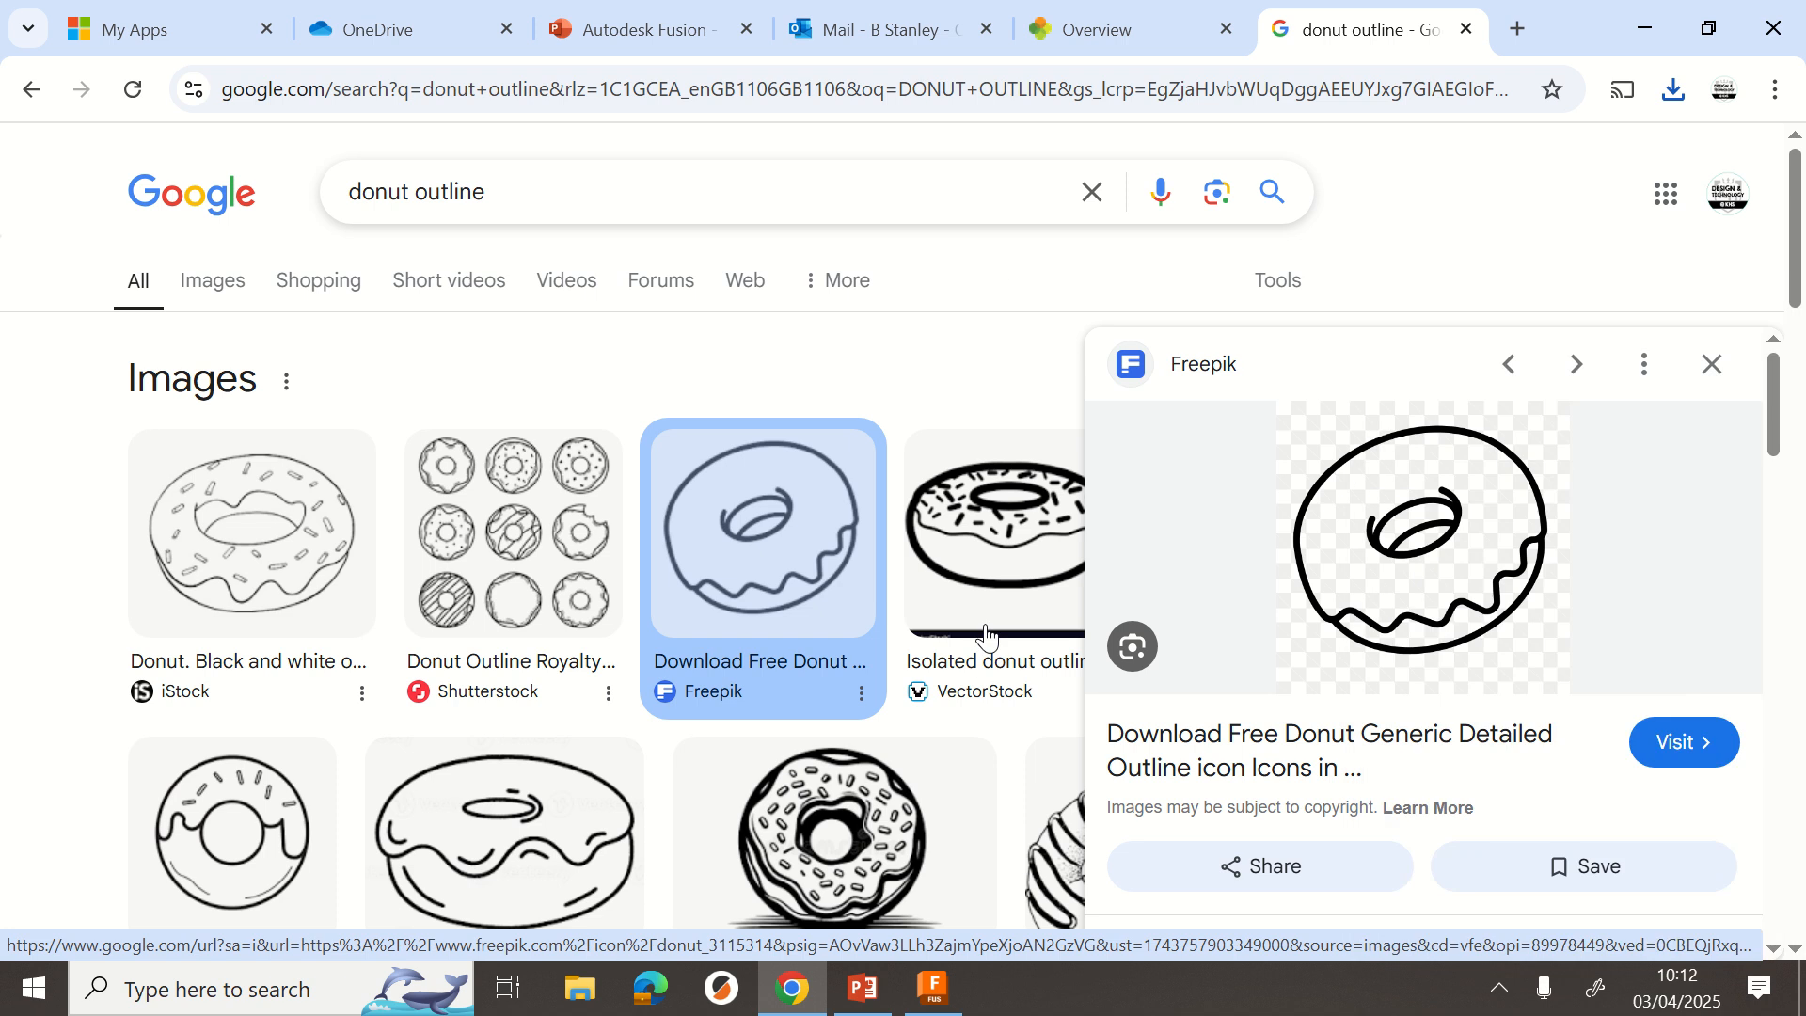
# Switch to Autodesk Fusion and continue on this computer, suspending the session on the other listed computer.
pyautogui.click(942, 1000)
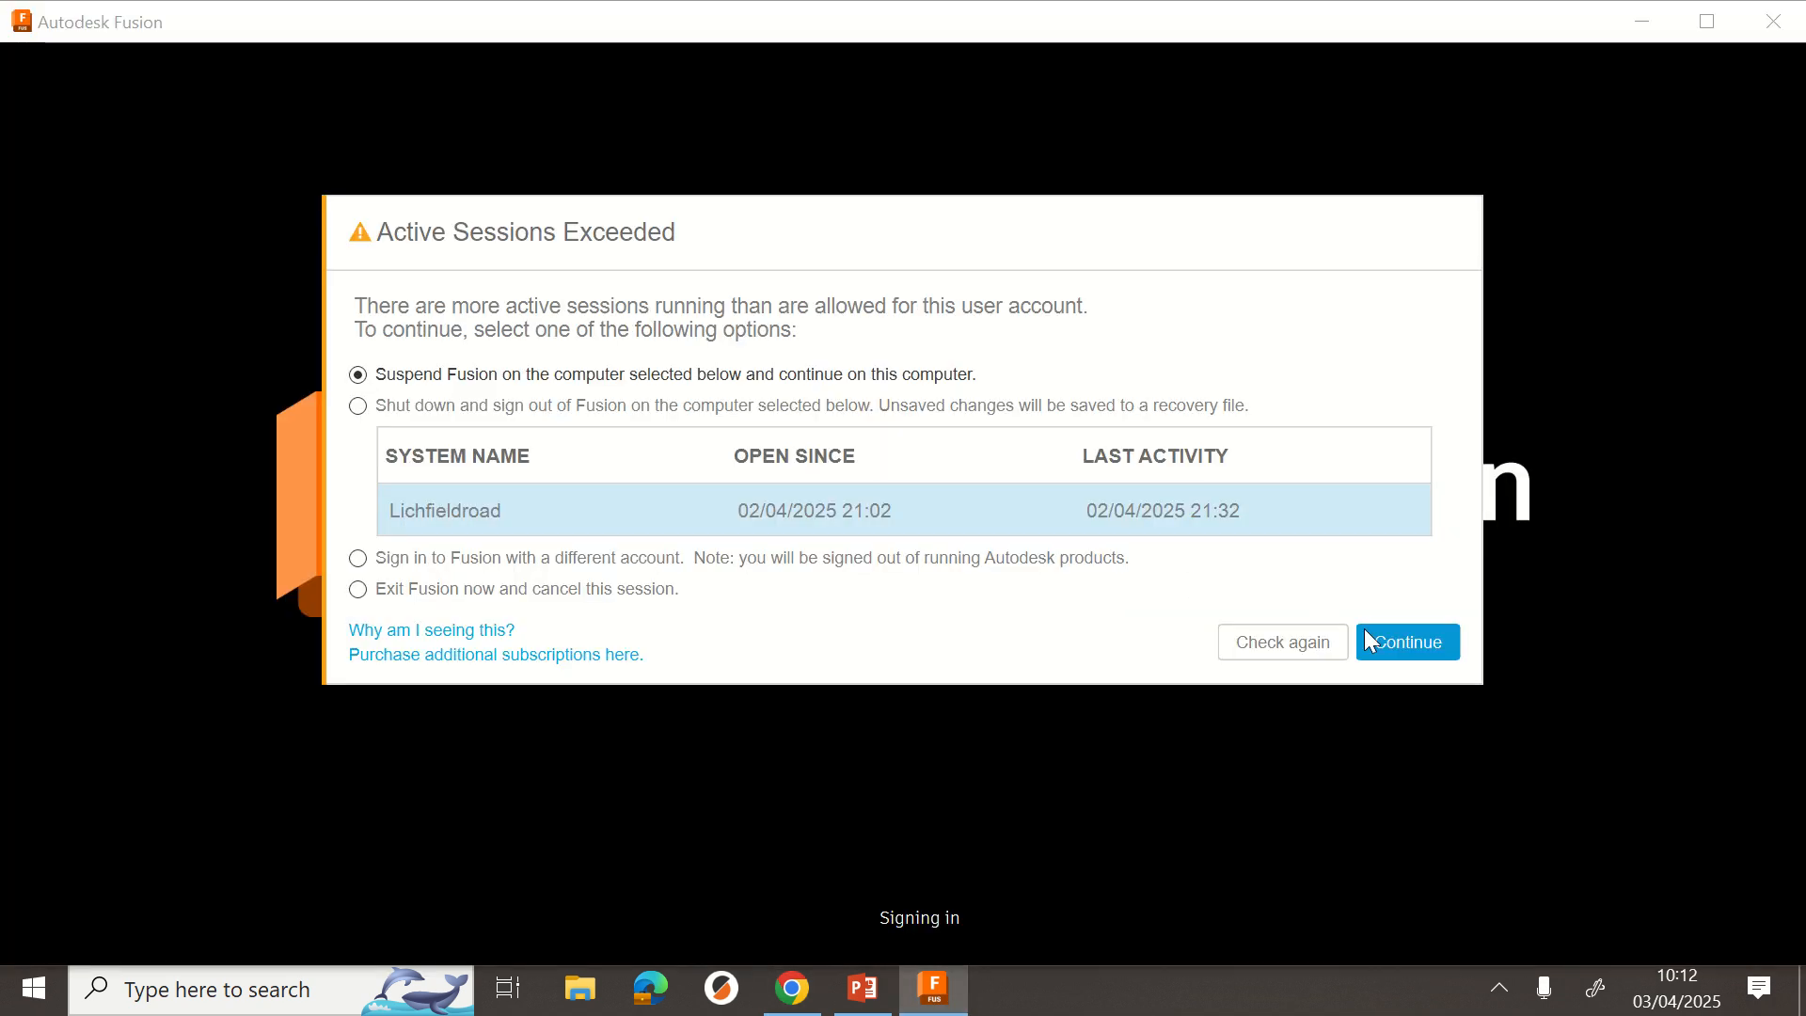
pyautogui.click(1408, 641)
pyautogui.click(1404, 521)
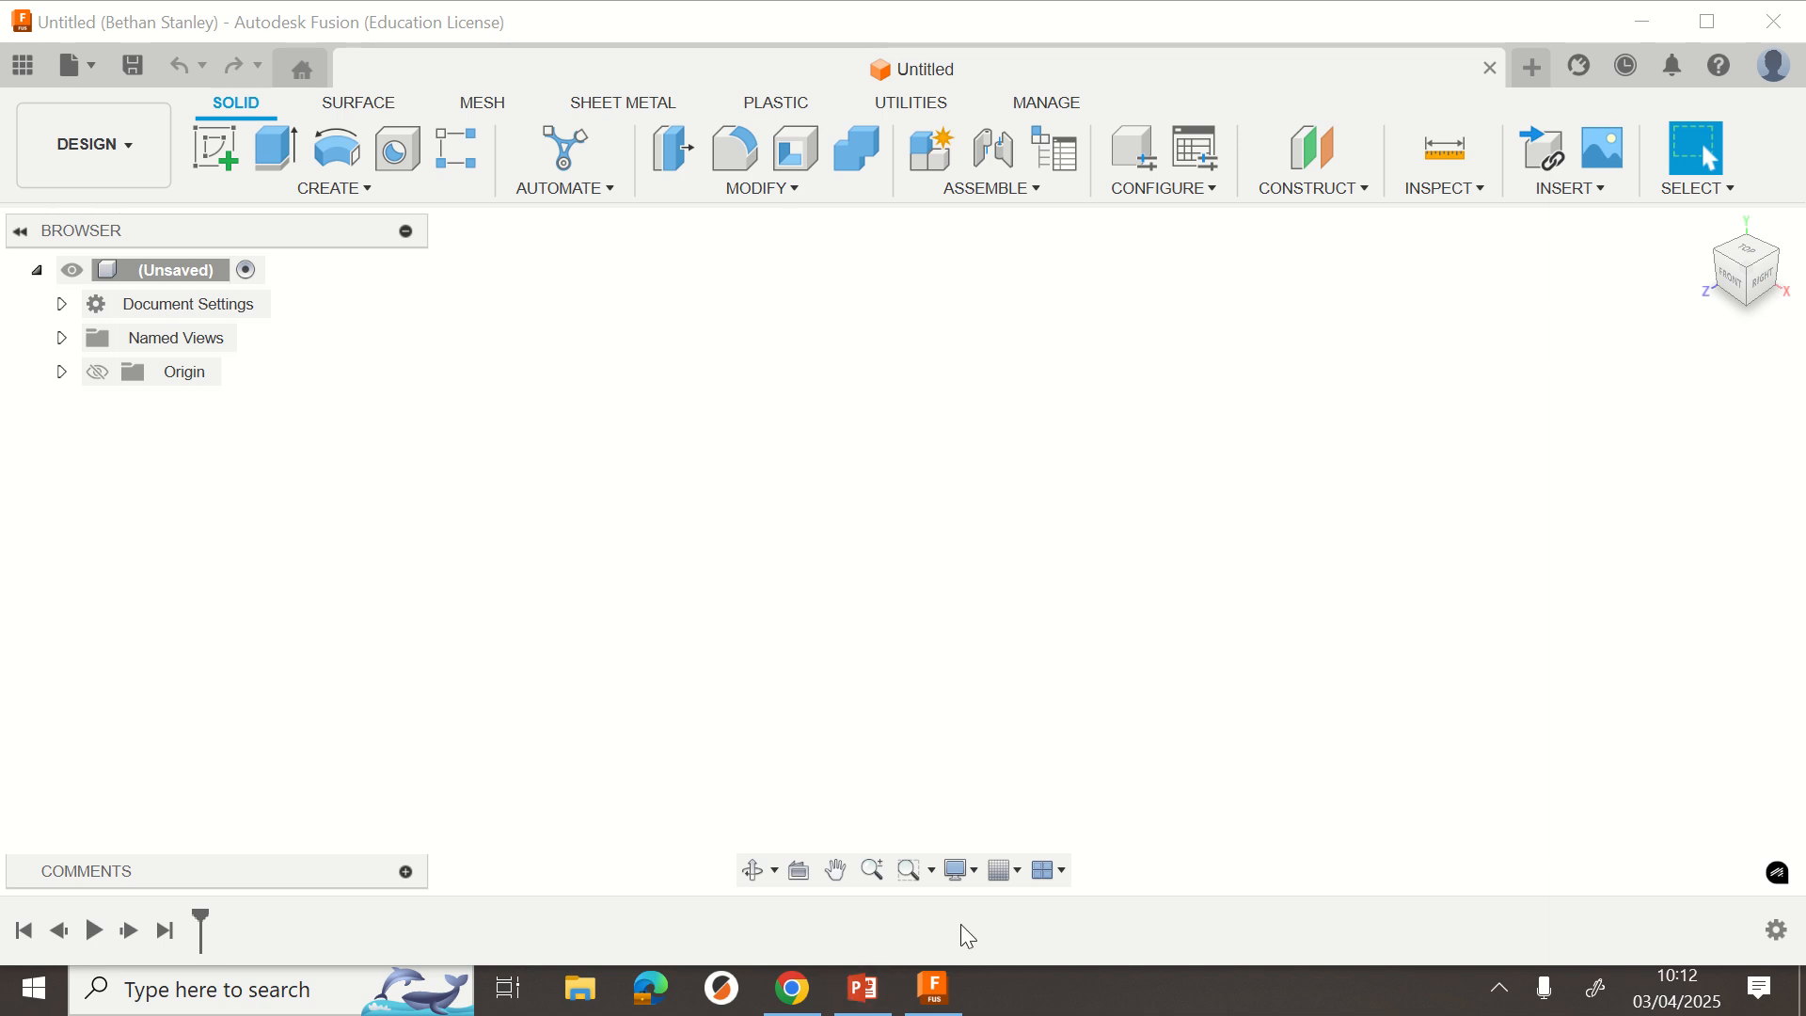
# Turn on the layout grid for the empty design.
pyautogui.click(1009, 875)
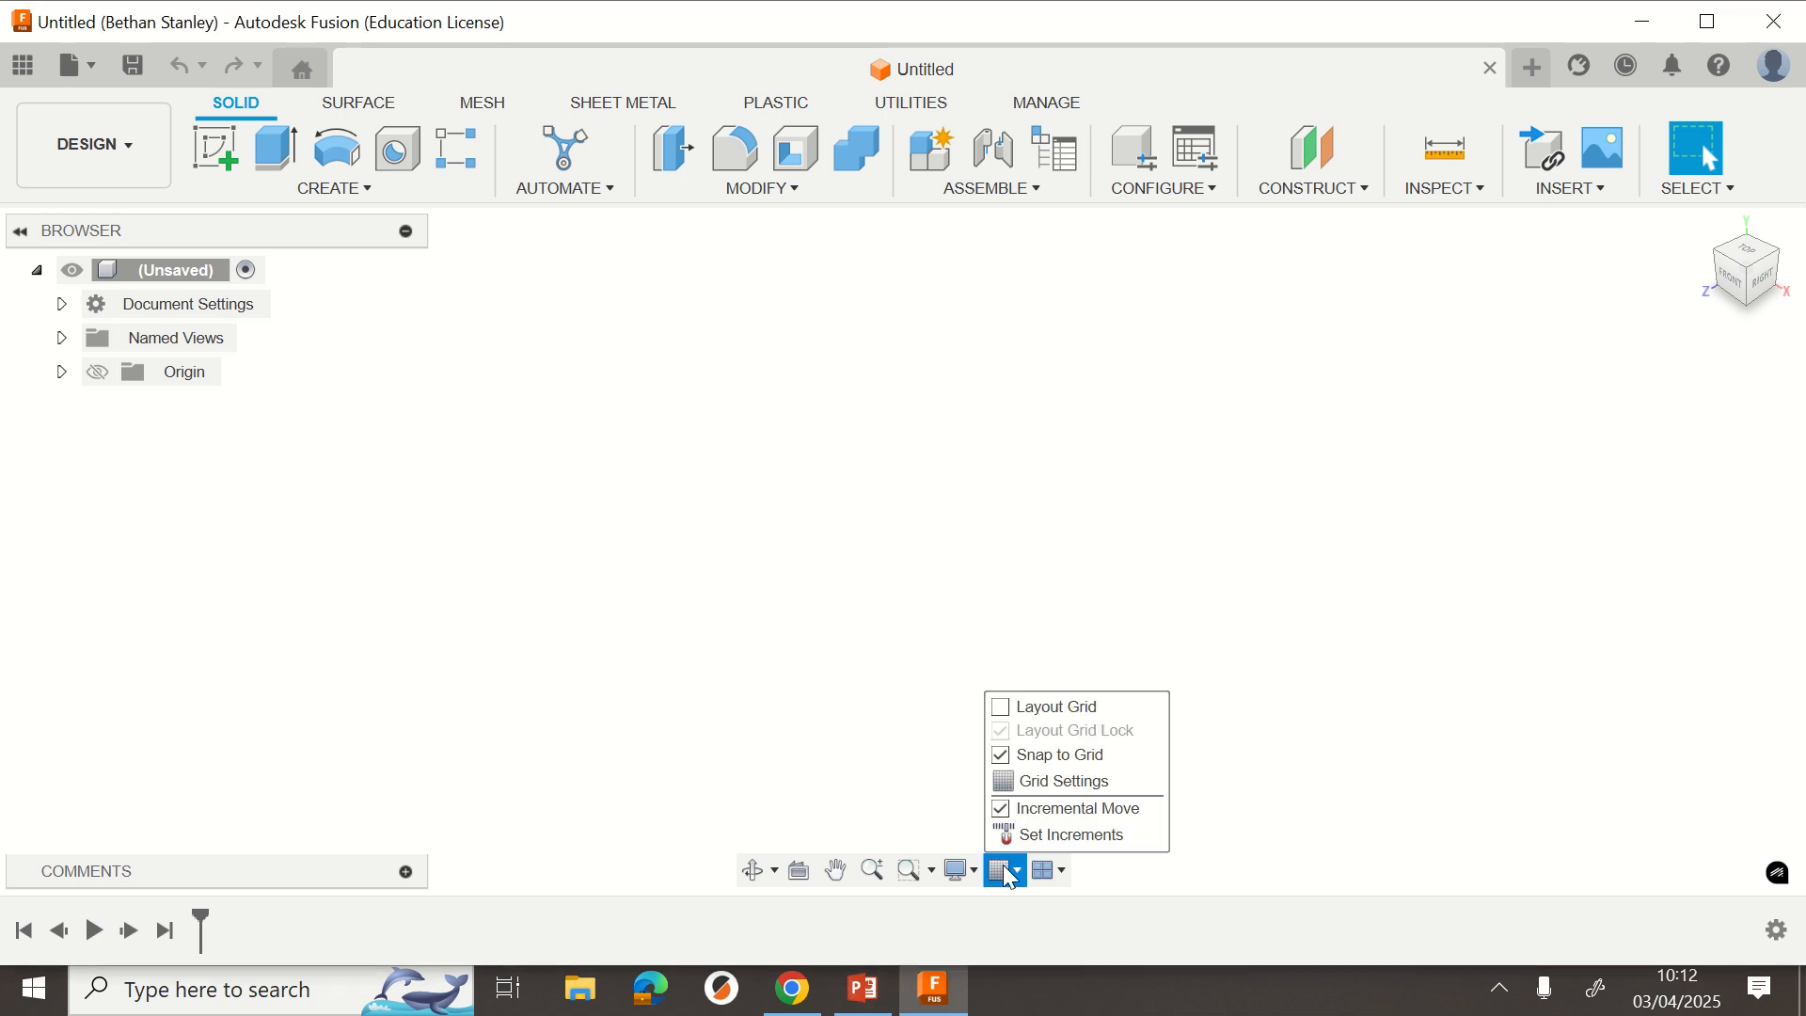
pyautogui.click(1003, 707)
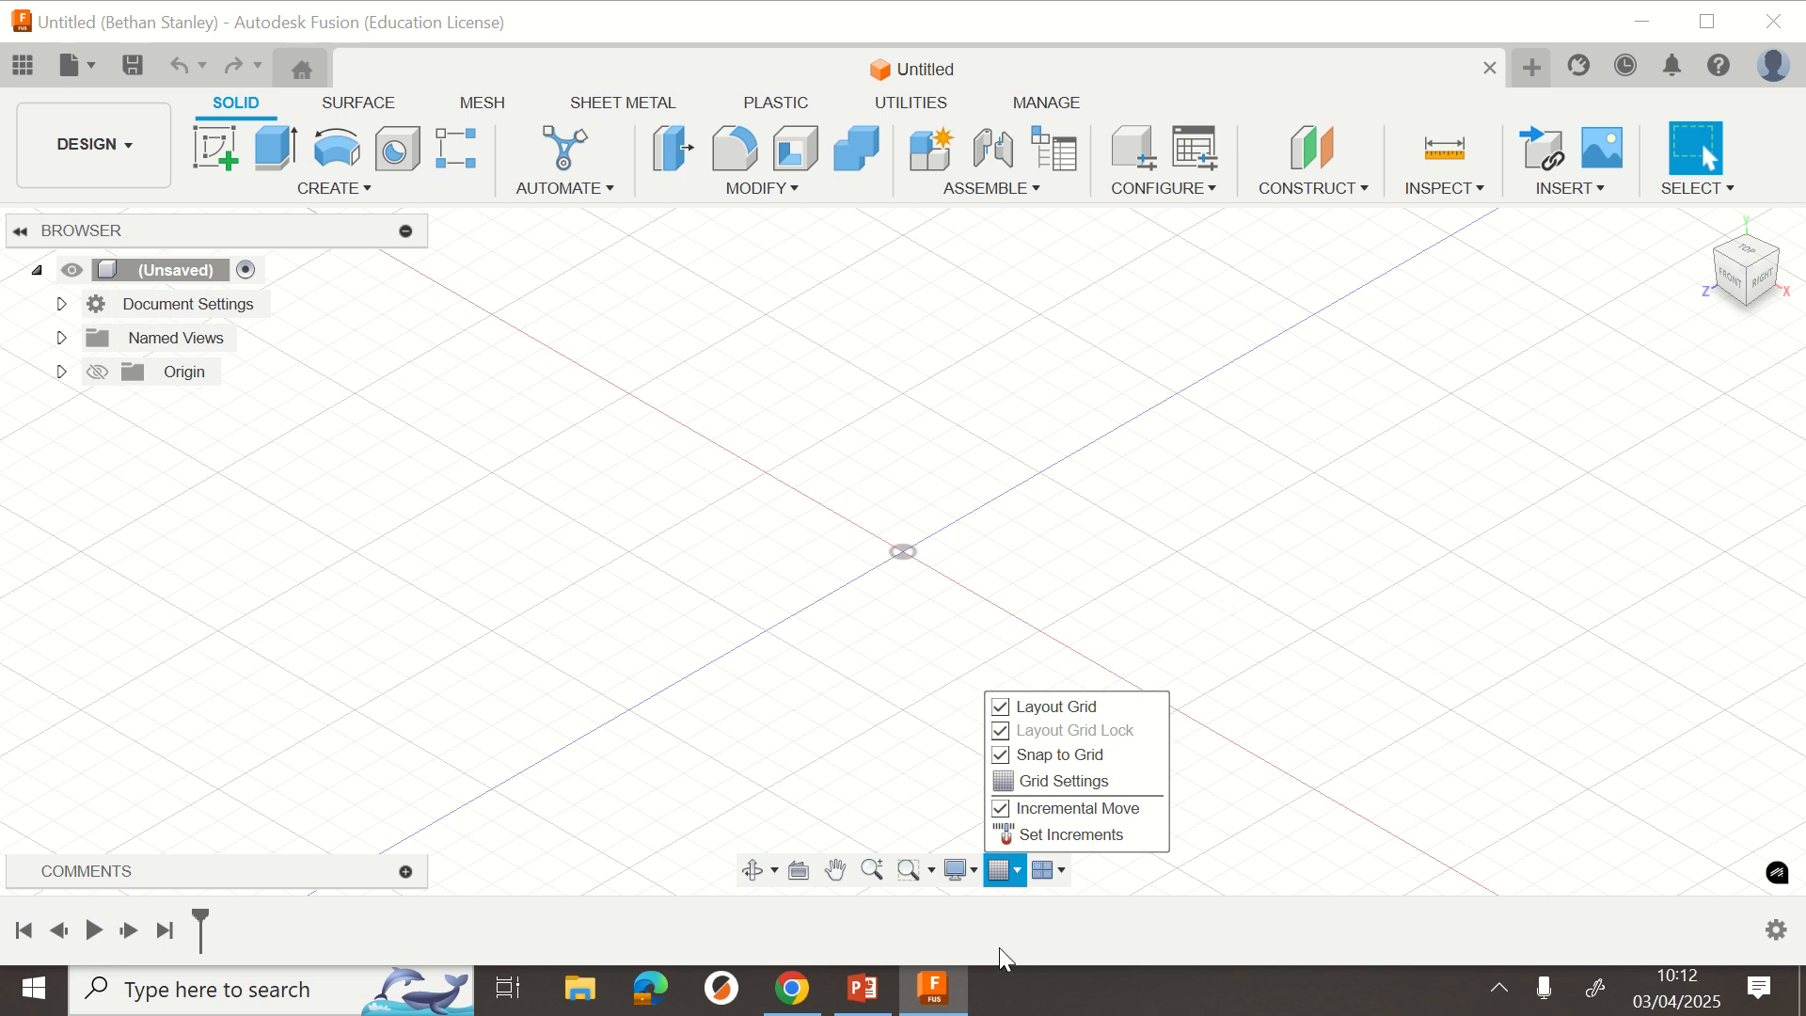
pyautogui.click(1007, 880)
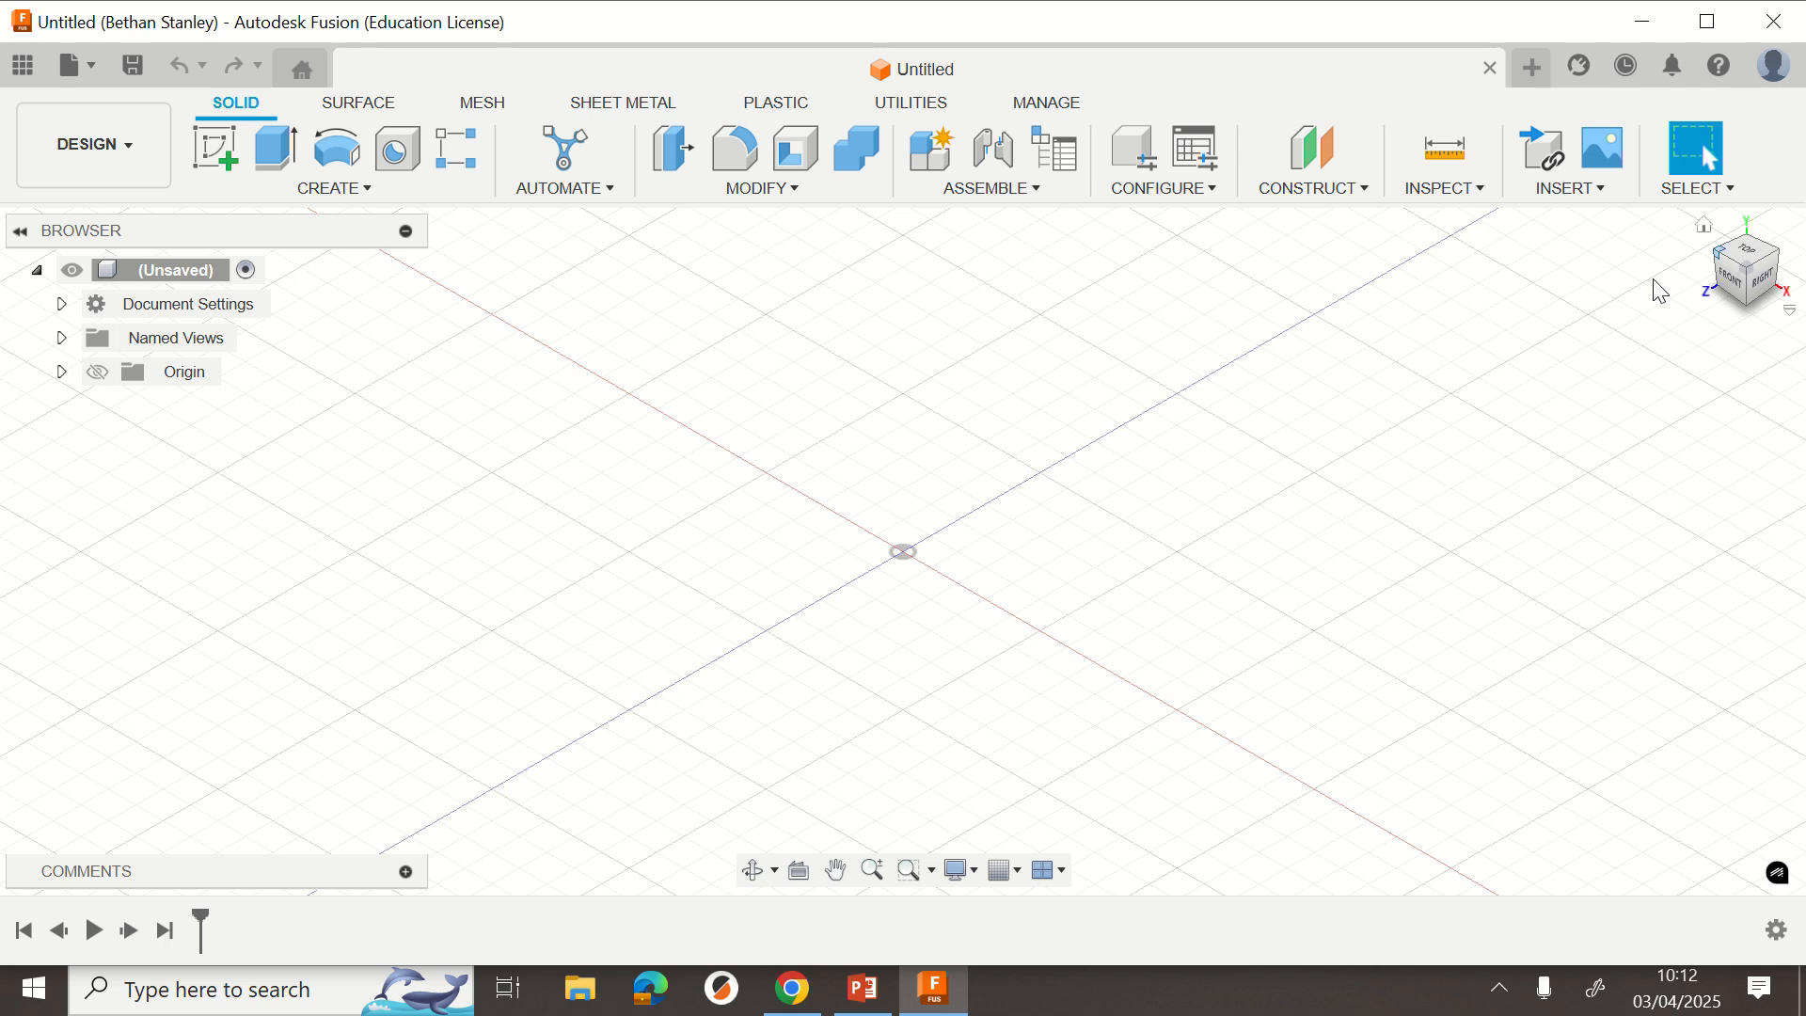
# Insert the donut outline image 3115314 (1) from the computer's recent files as a canvas.
pyautogui.click(1587, 194)
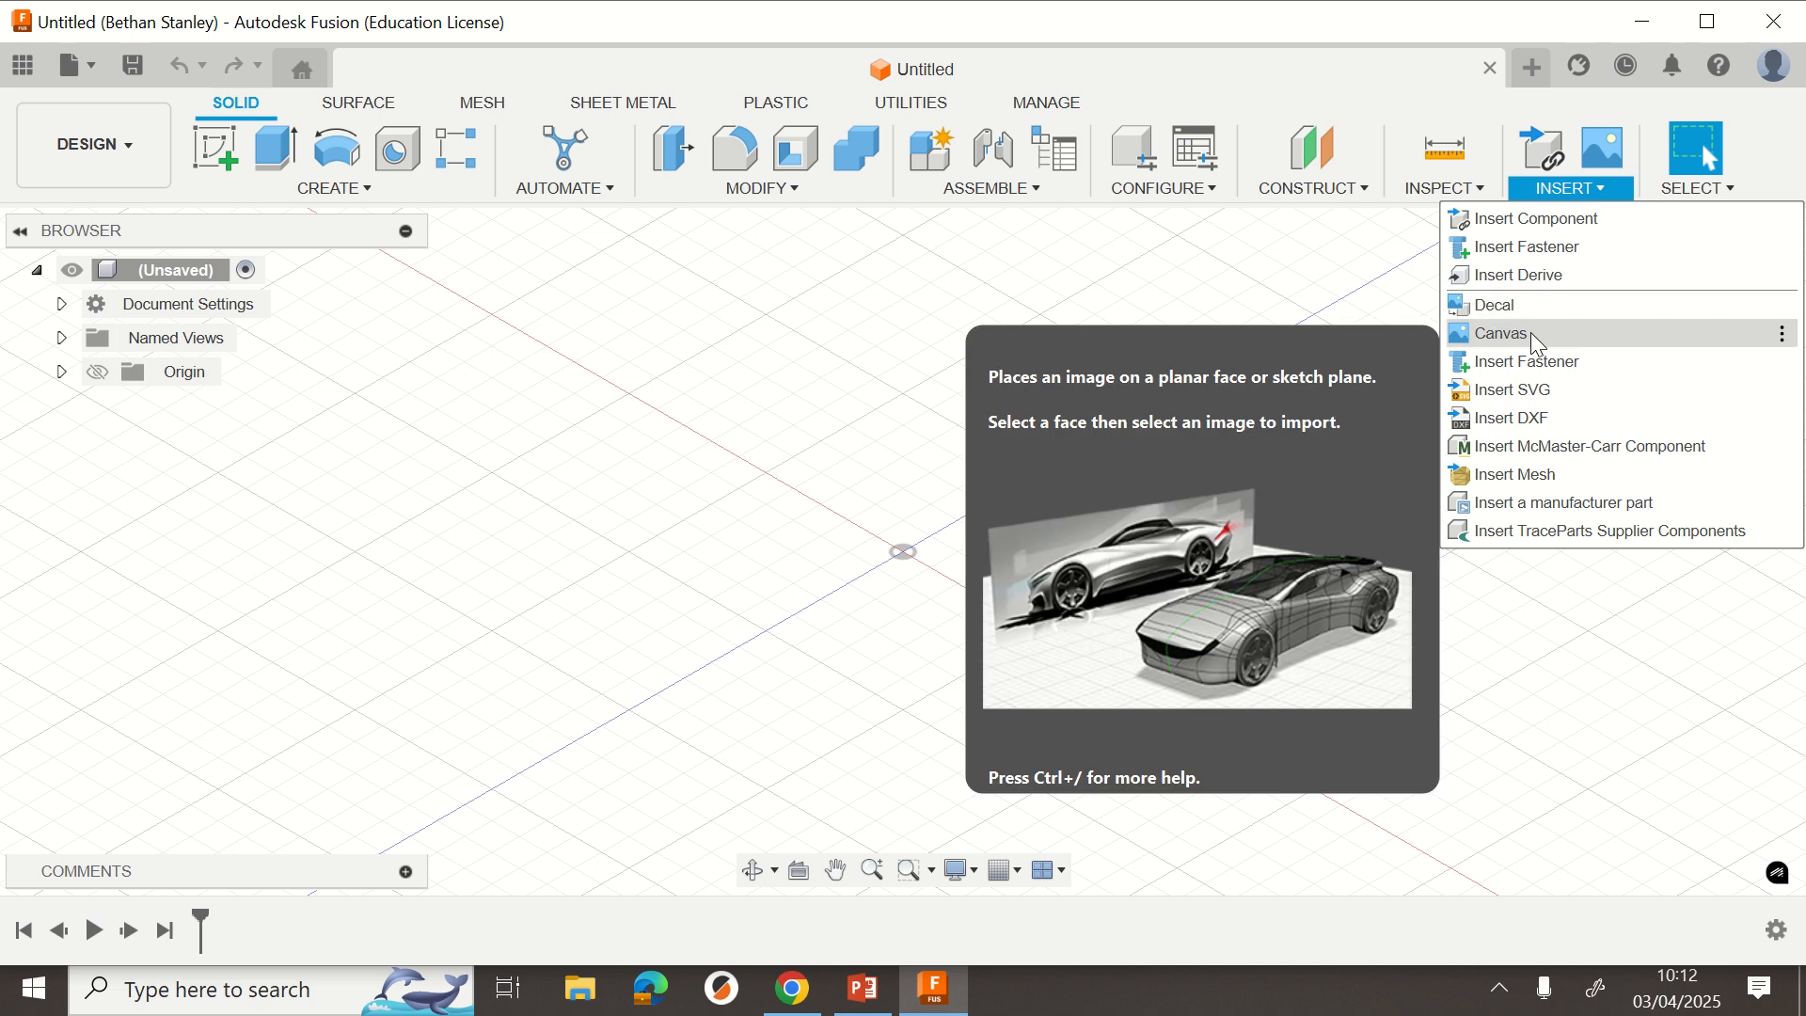
pyautogui.click(1535, 335)
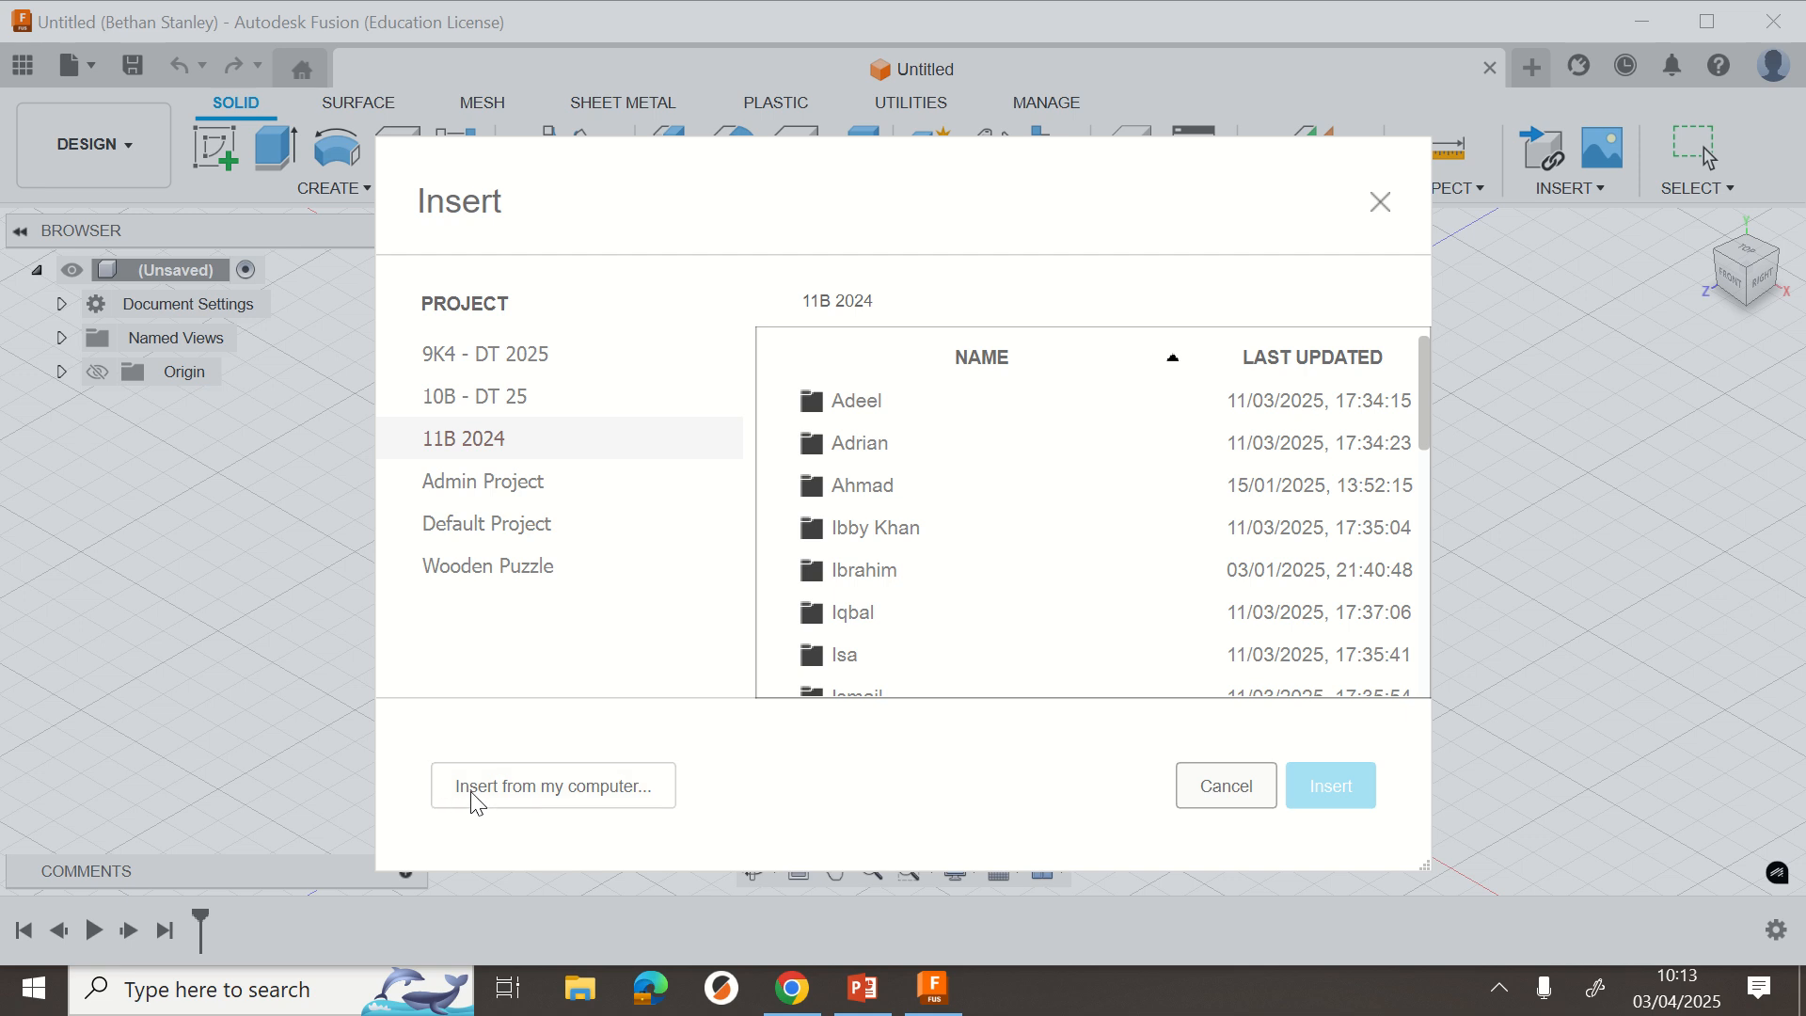
pyautogui.click(594, 800)
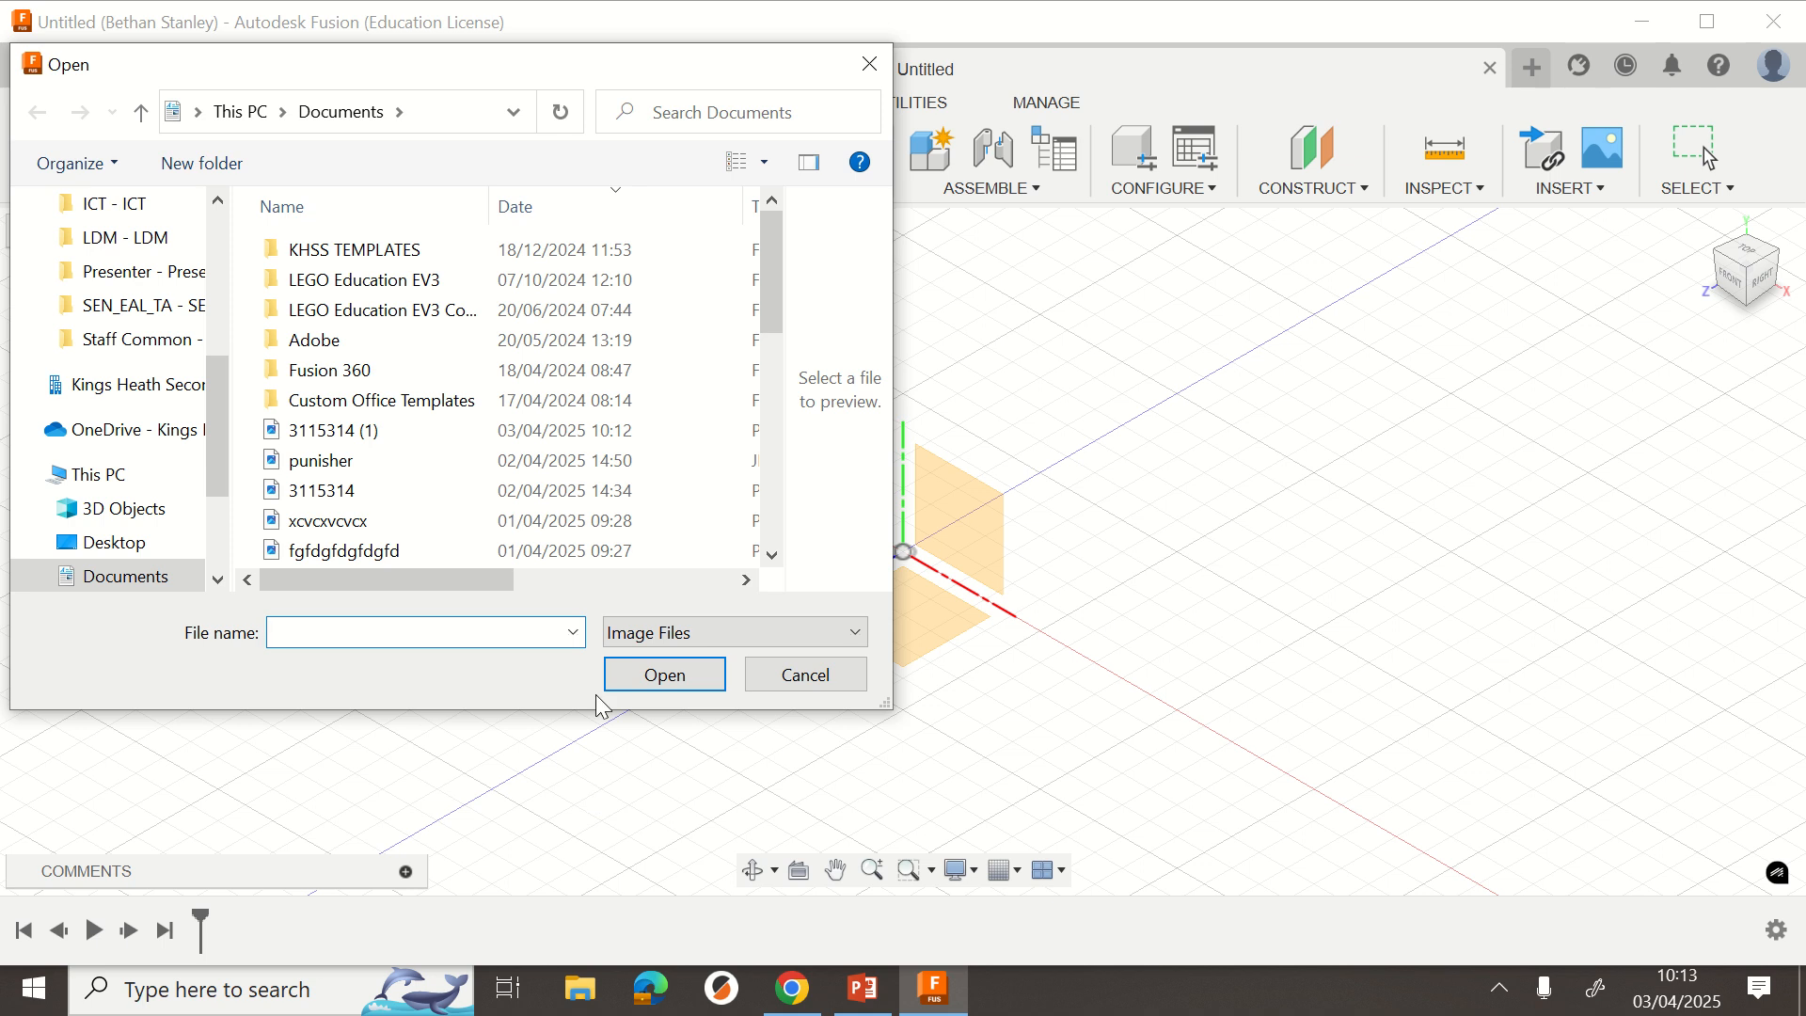
pyautogui.moveTo(217, 425); pyautogui.dragTo(249, 216)
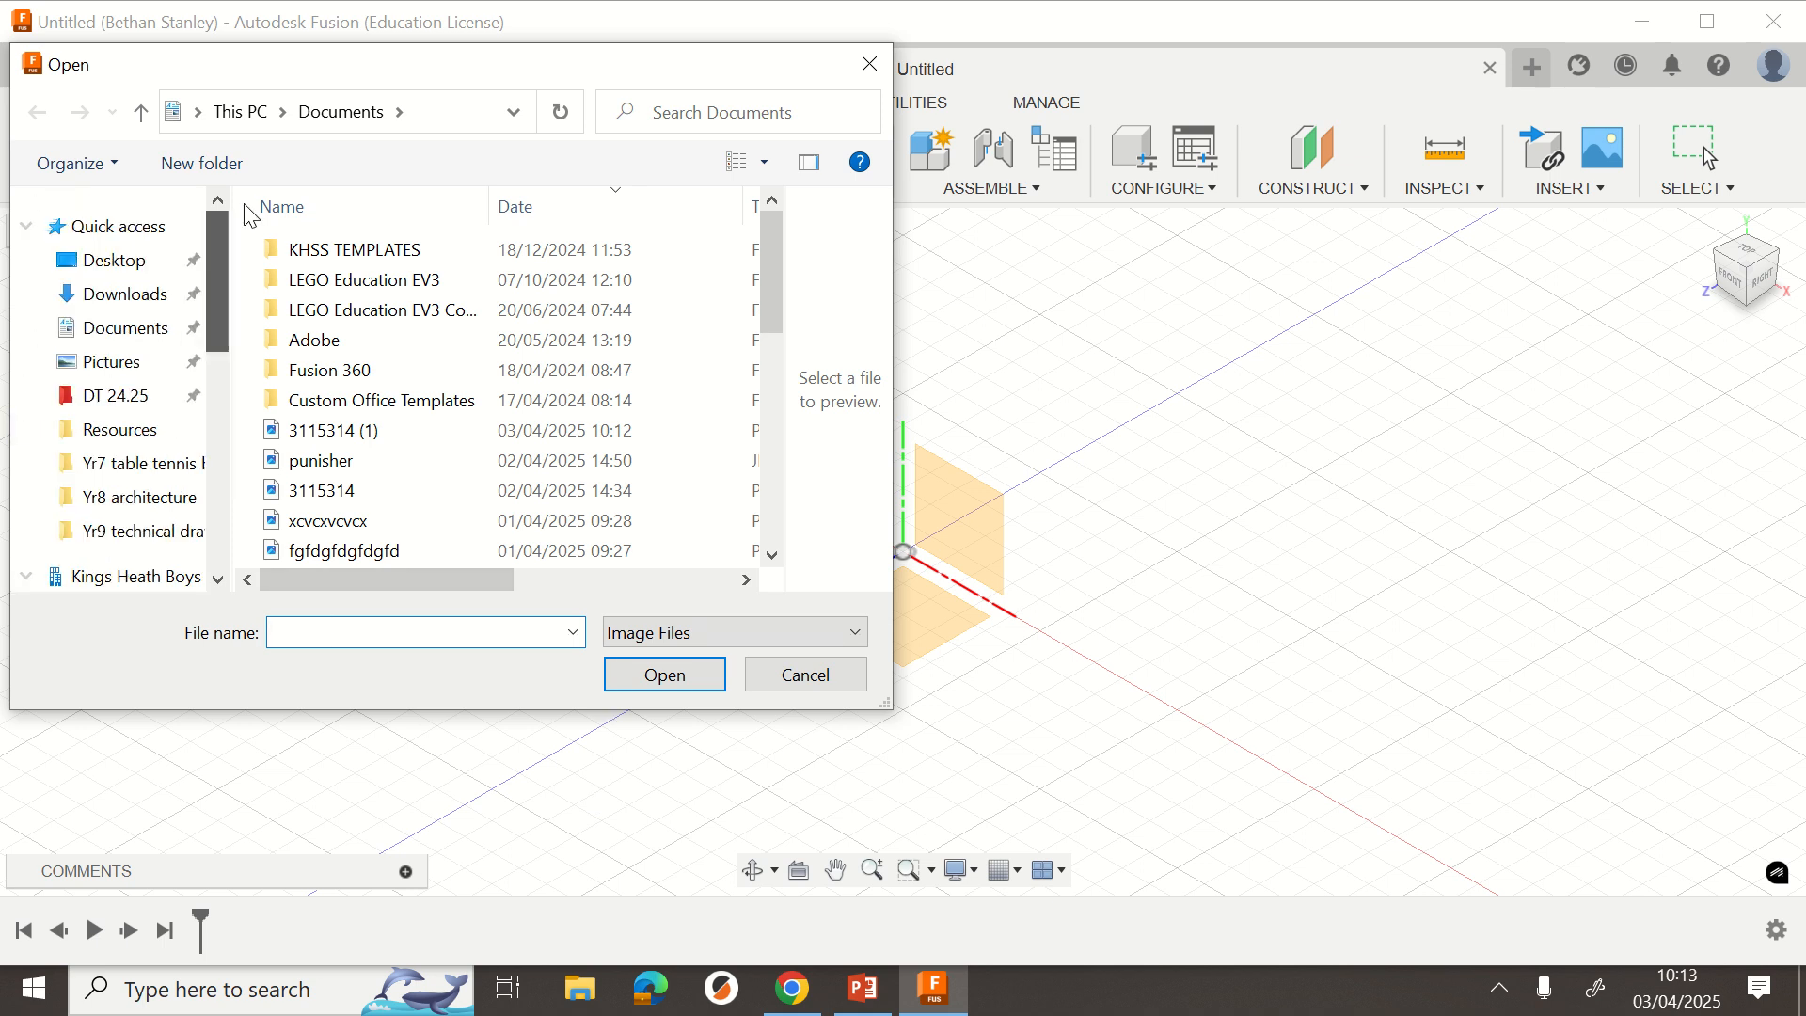
pyautogui.click(118, 225)
pyautogui.scroll(-5, 423, 423)
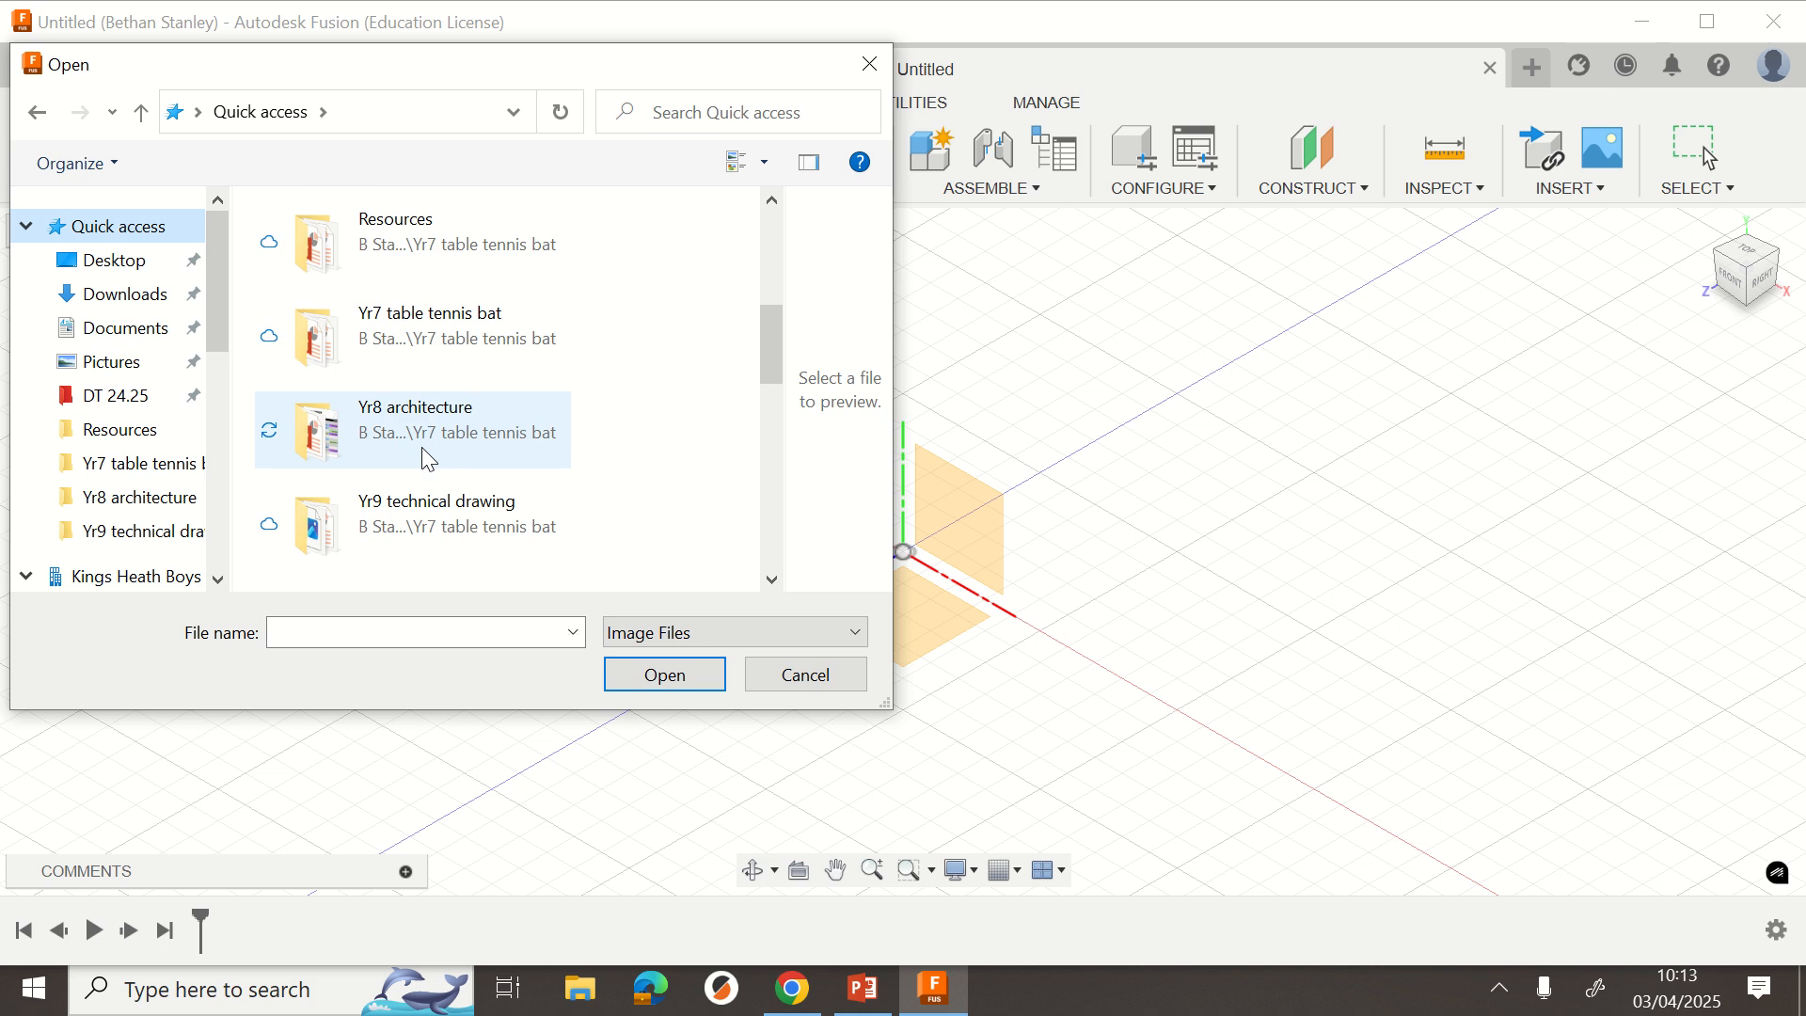
pyautogui.scroll(-3, 423, 456)
pyautogui.click(424, 428)
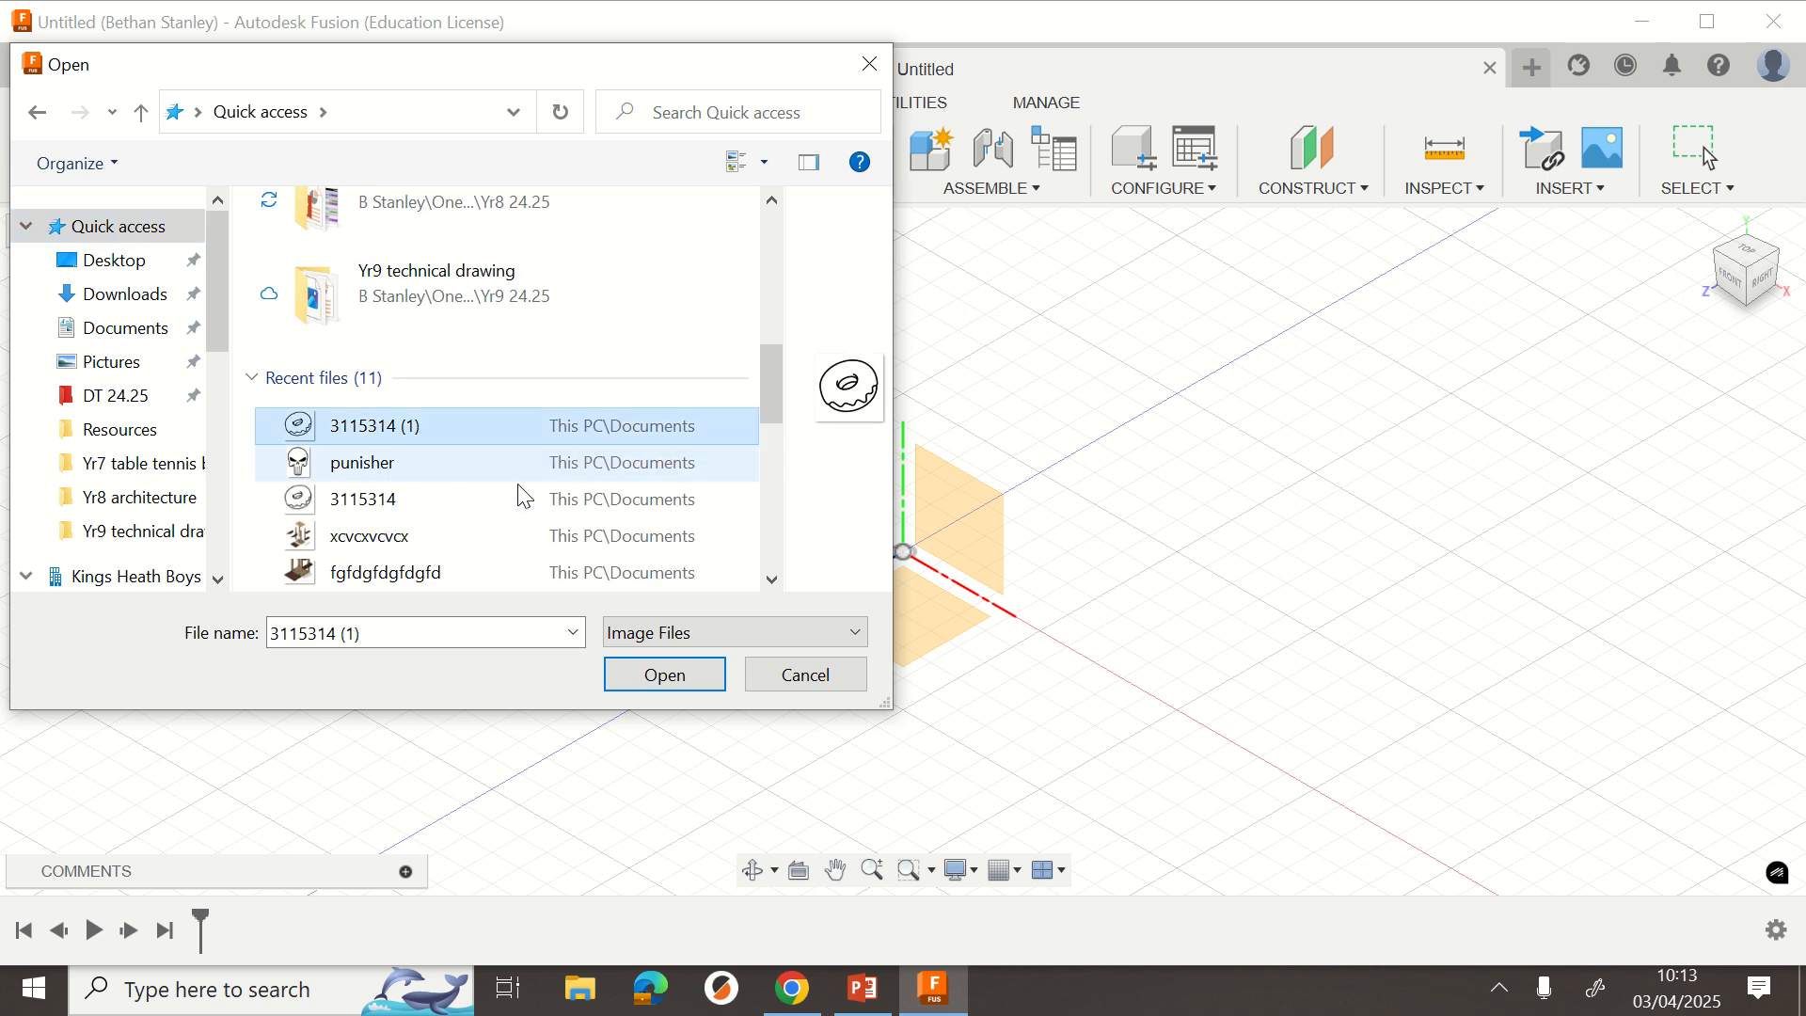
pyautogui.click(684, 677)
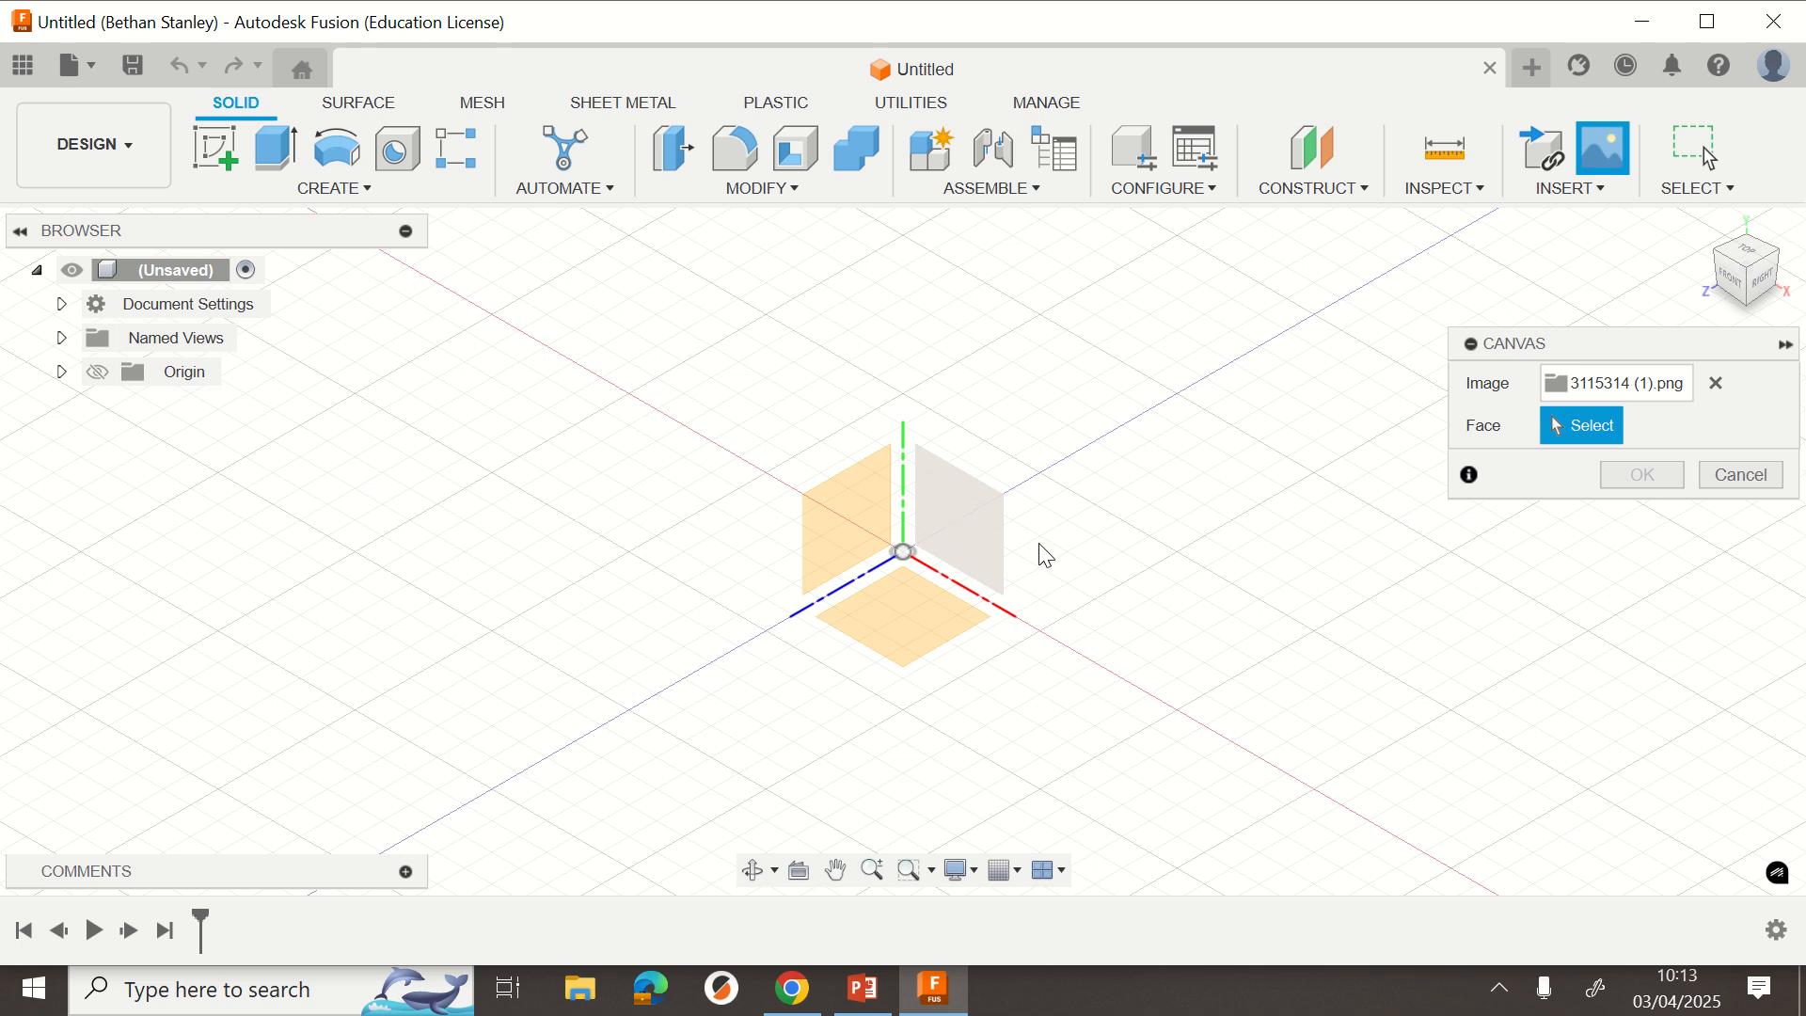
# Place the donut canvas on the XY plane and scale it up uniformly by about 6.06.
pyautogui.click(943, 534)
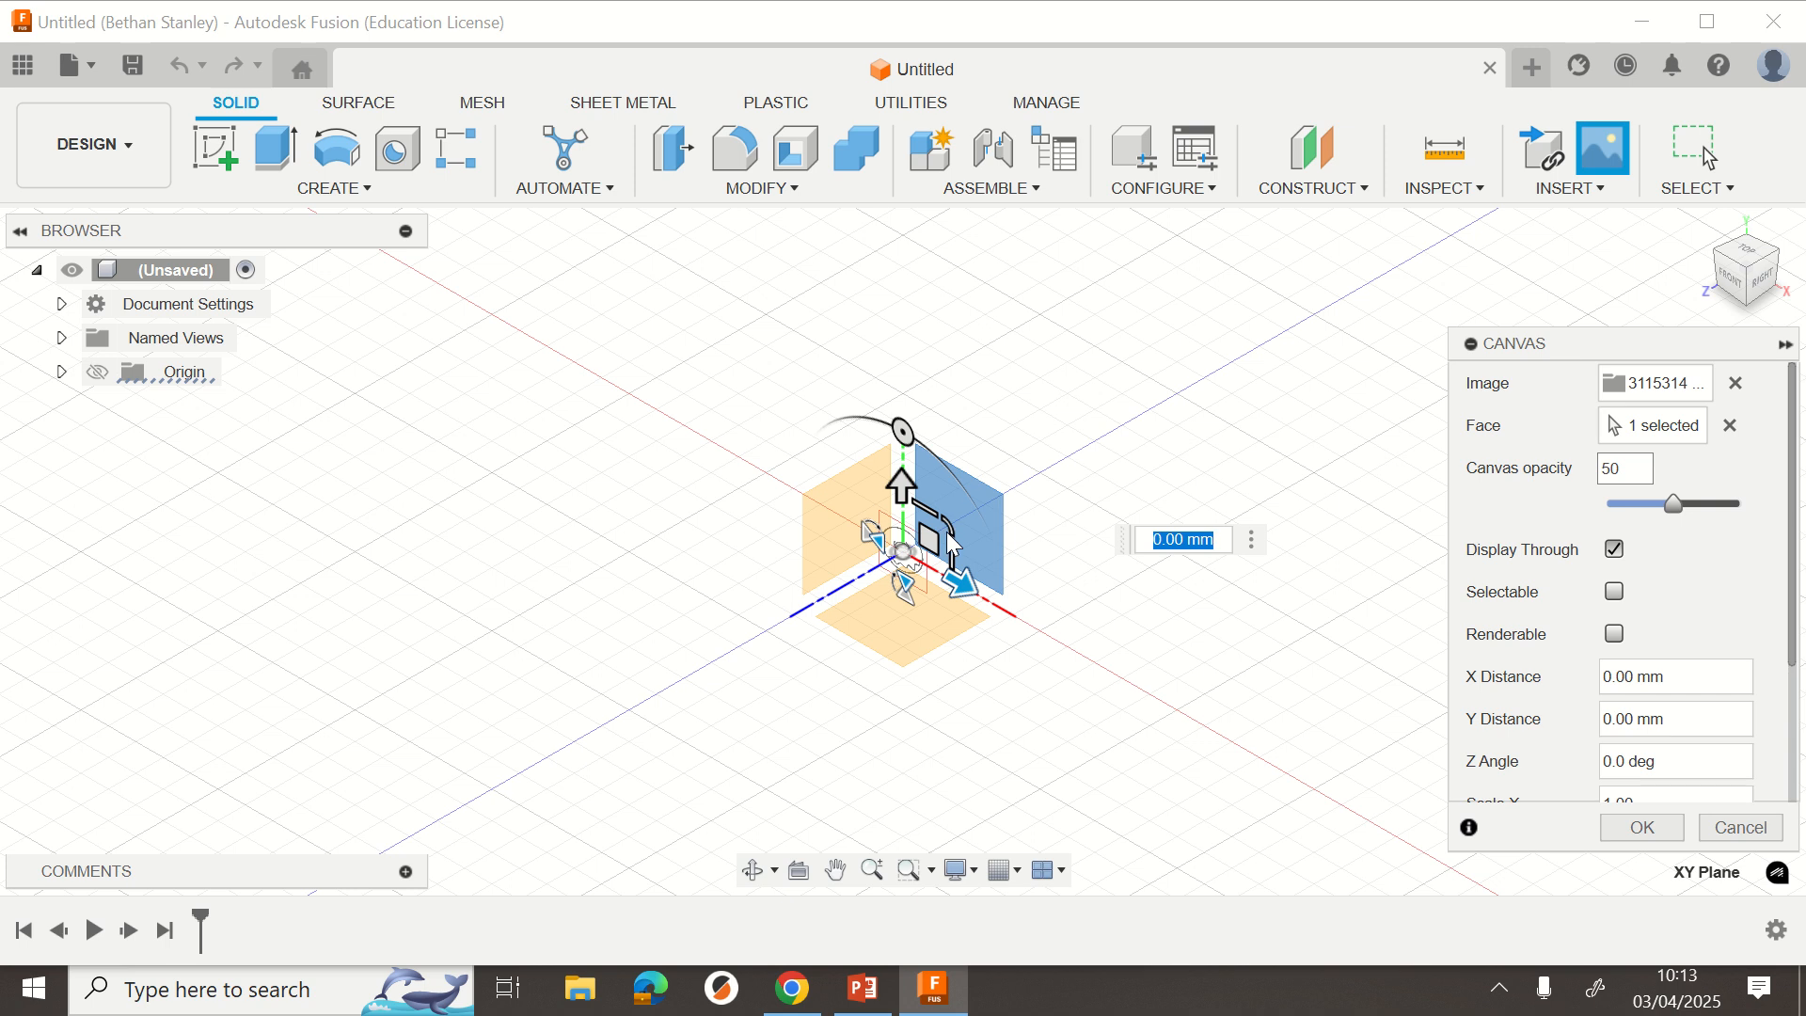
pyautogui.moveTo(944, 518); pyautogui.dragTo(1543, 211)
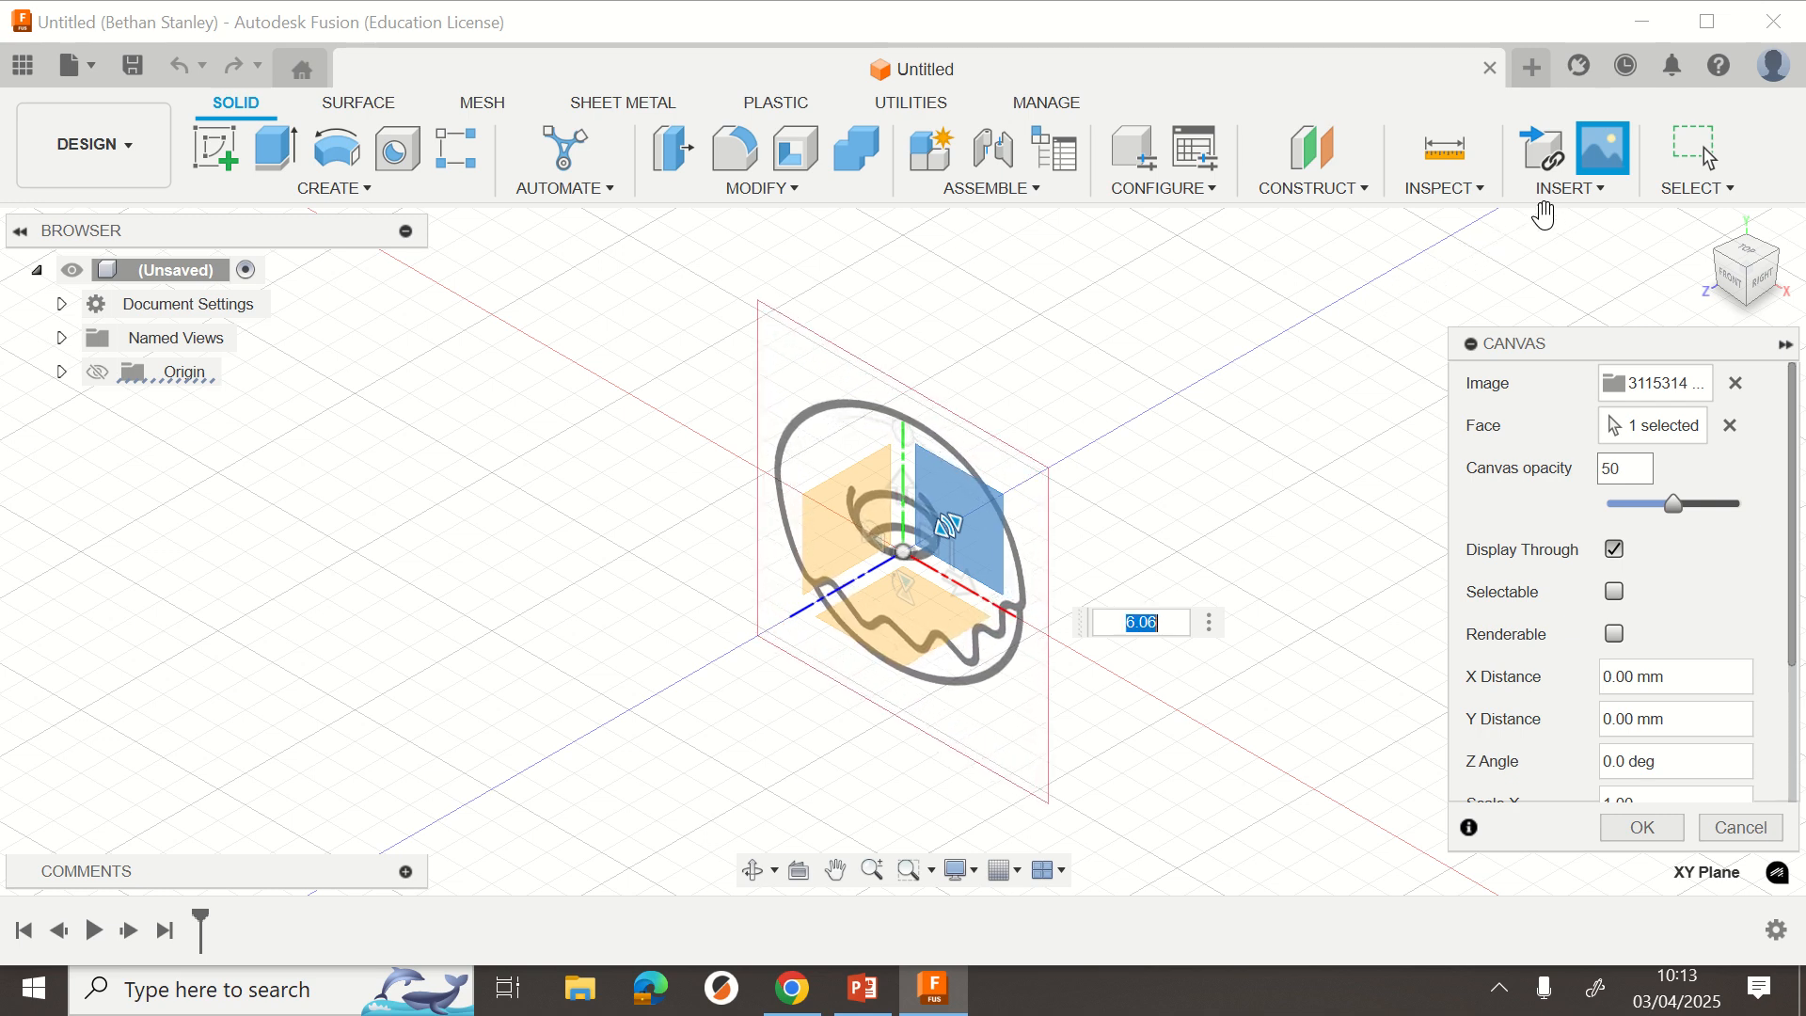
pyautogui.click(1673, 826)
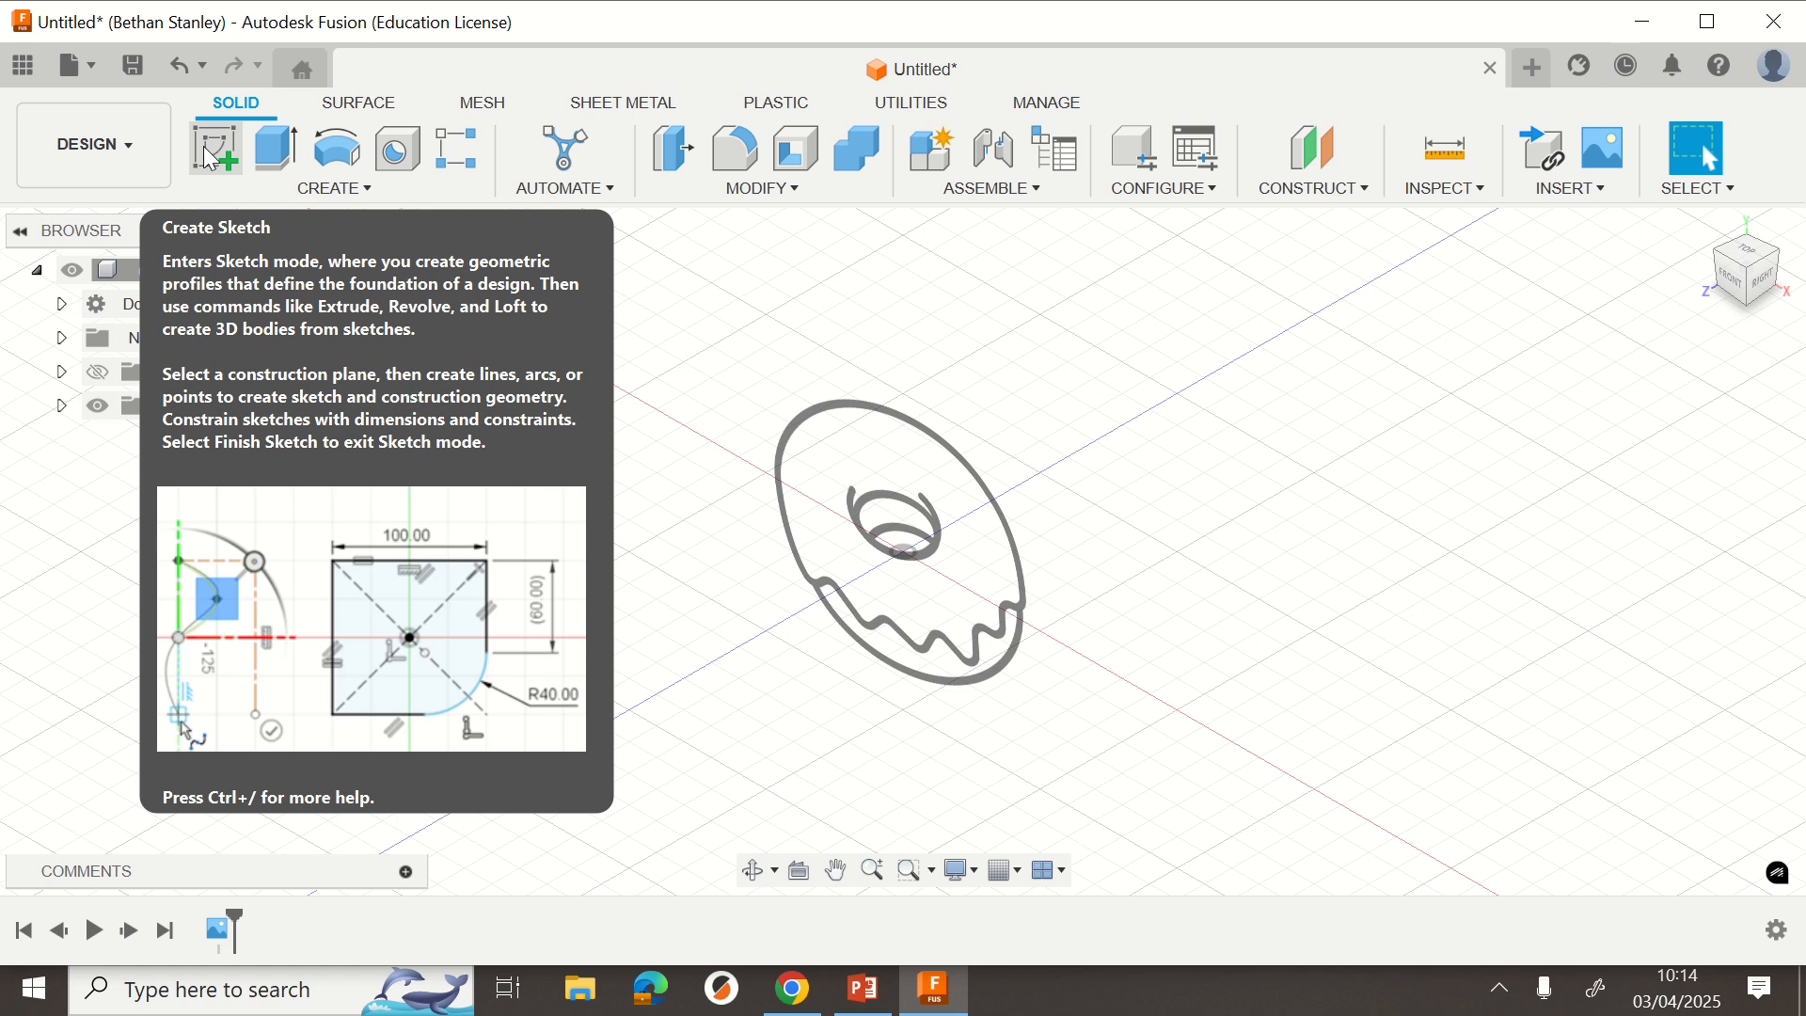
# Start a new sketch on the XY plane, the same plane as the donut canvas.
pyautogui.click(211, 160)
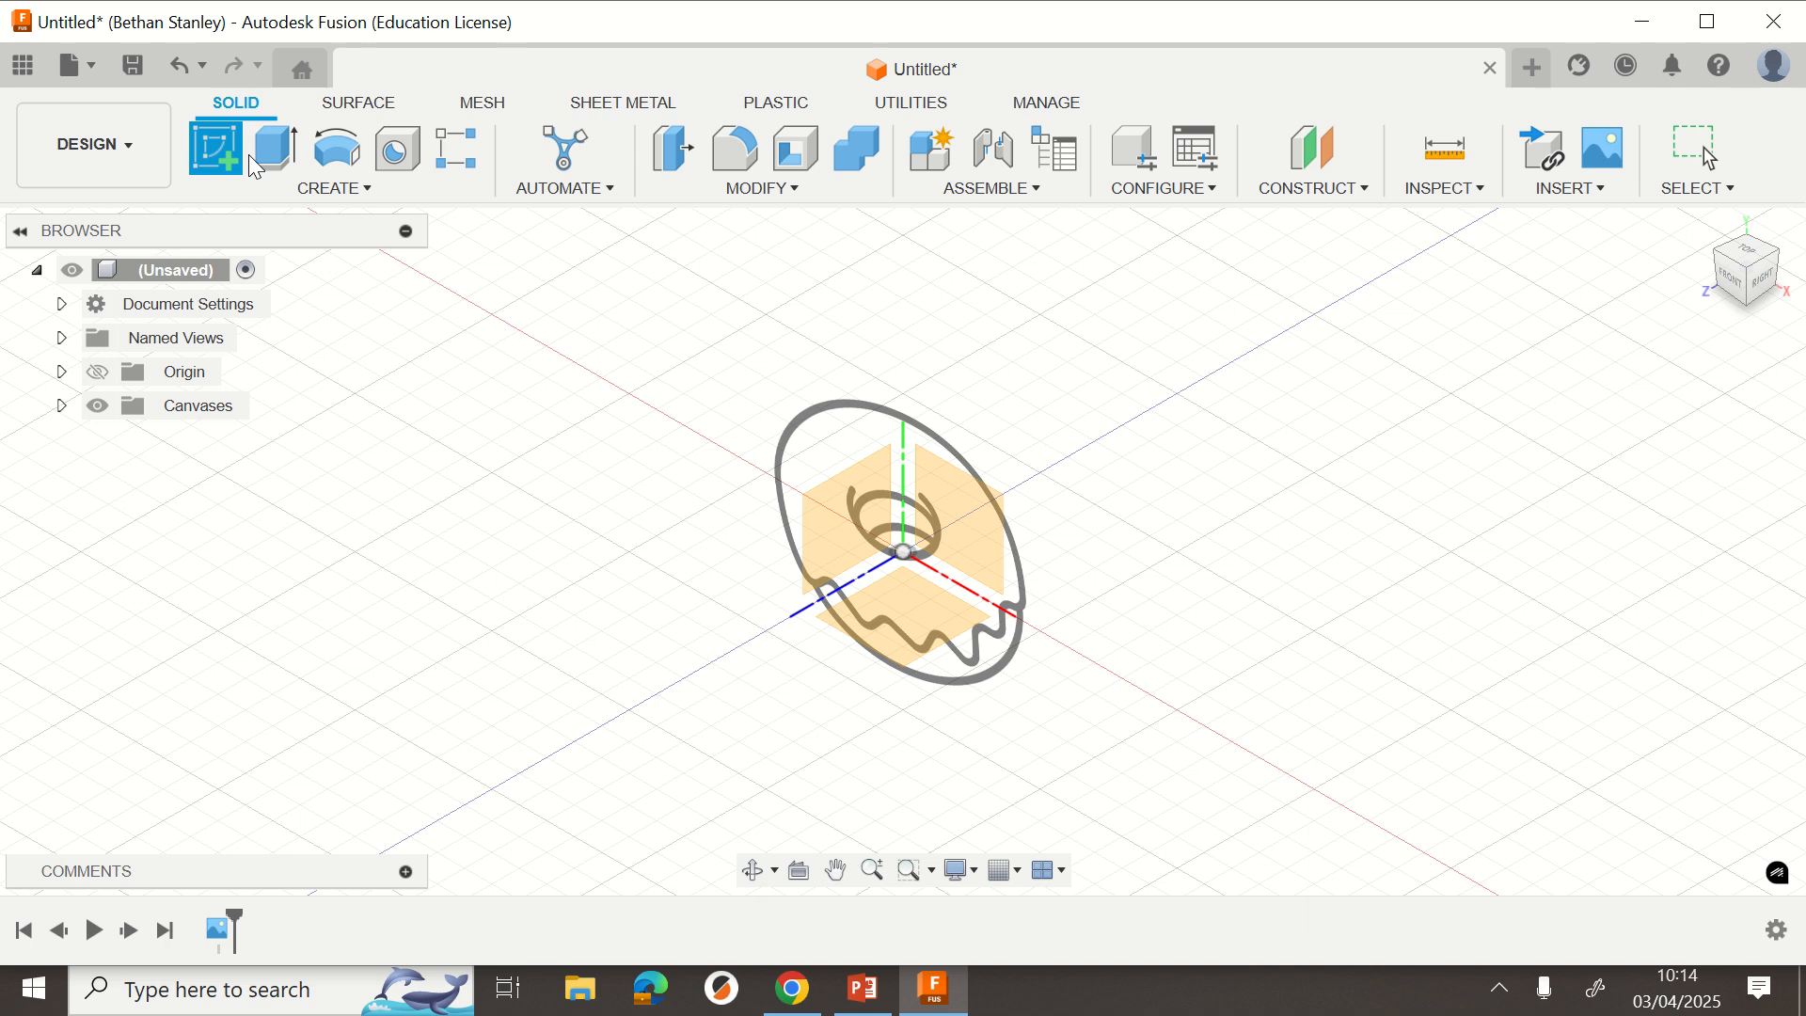
pyautogui.click(920, 548)
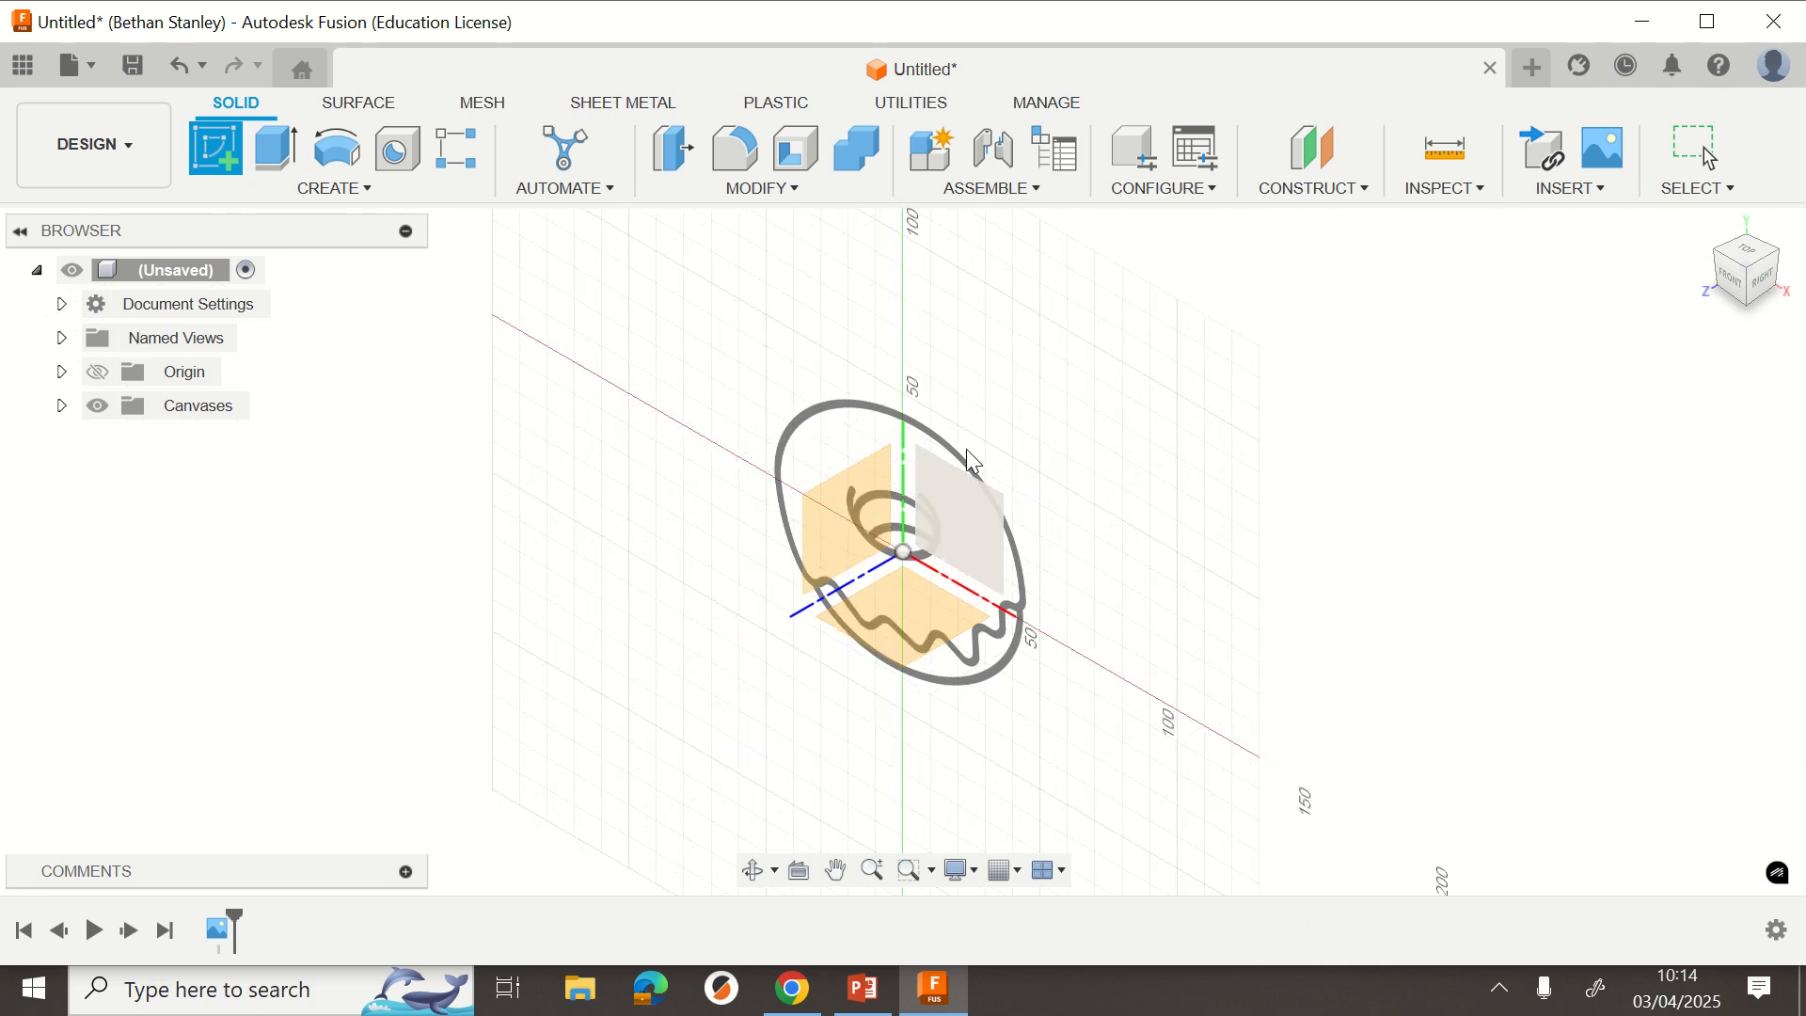
pyautogui.click(989, 536)
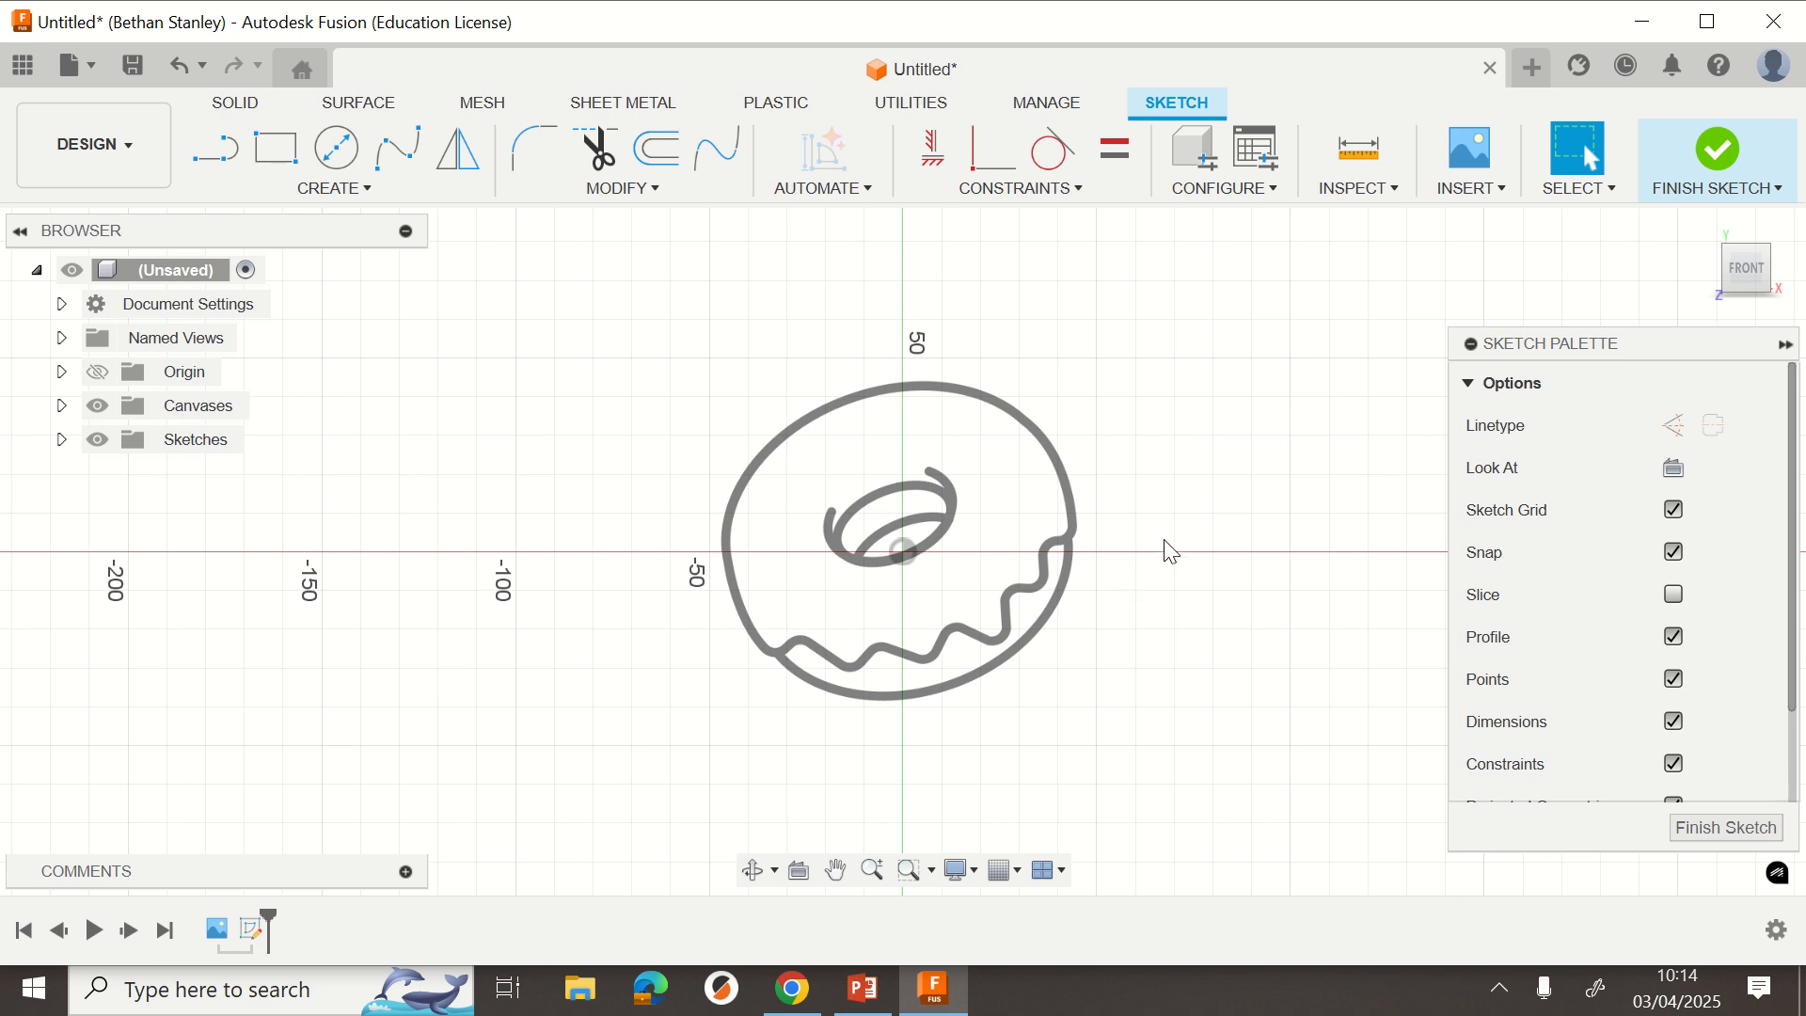
pyautogui.click(336, 147)
pyautogui.scroll(-1, 1354, 570)
pyautogui.scroll(7, 1175, 526)
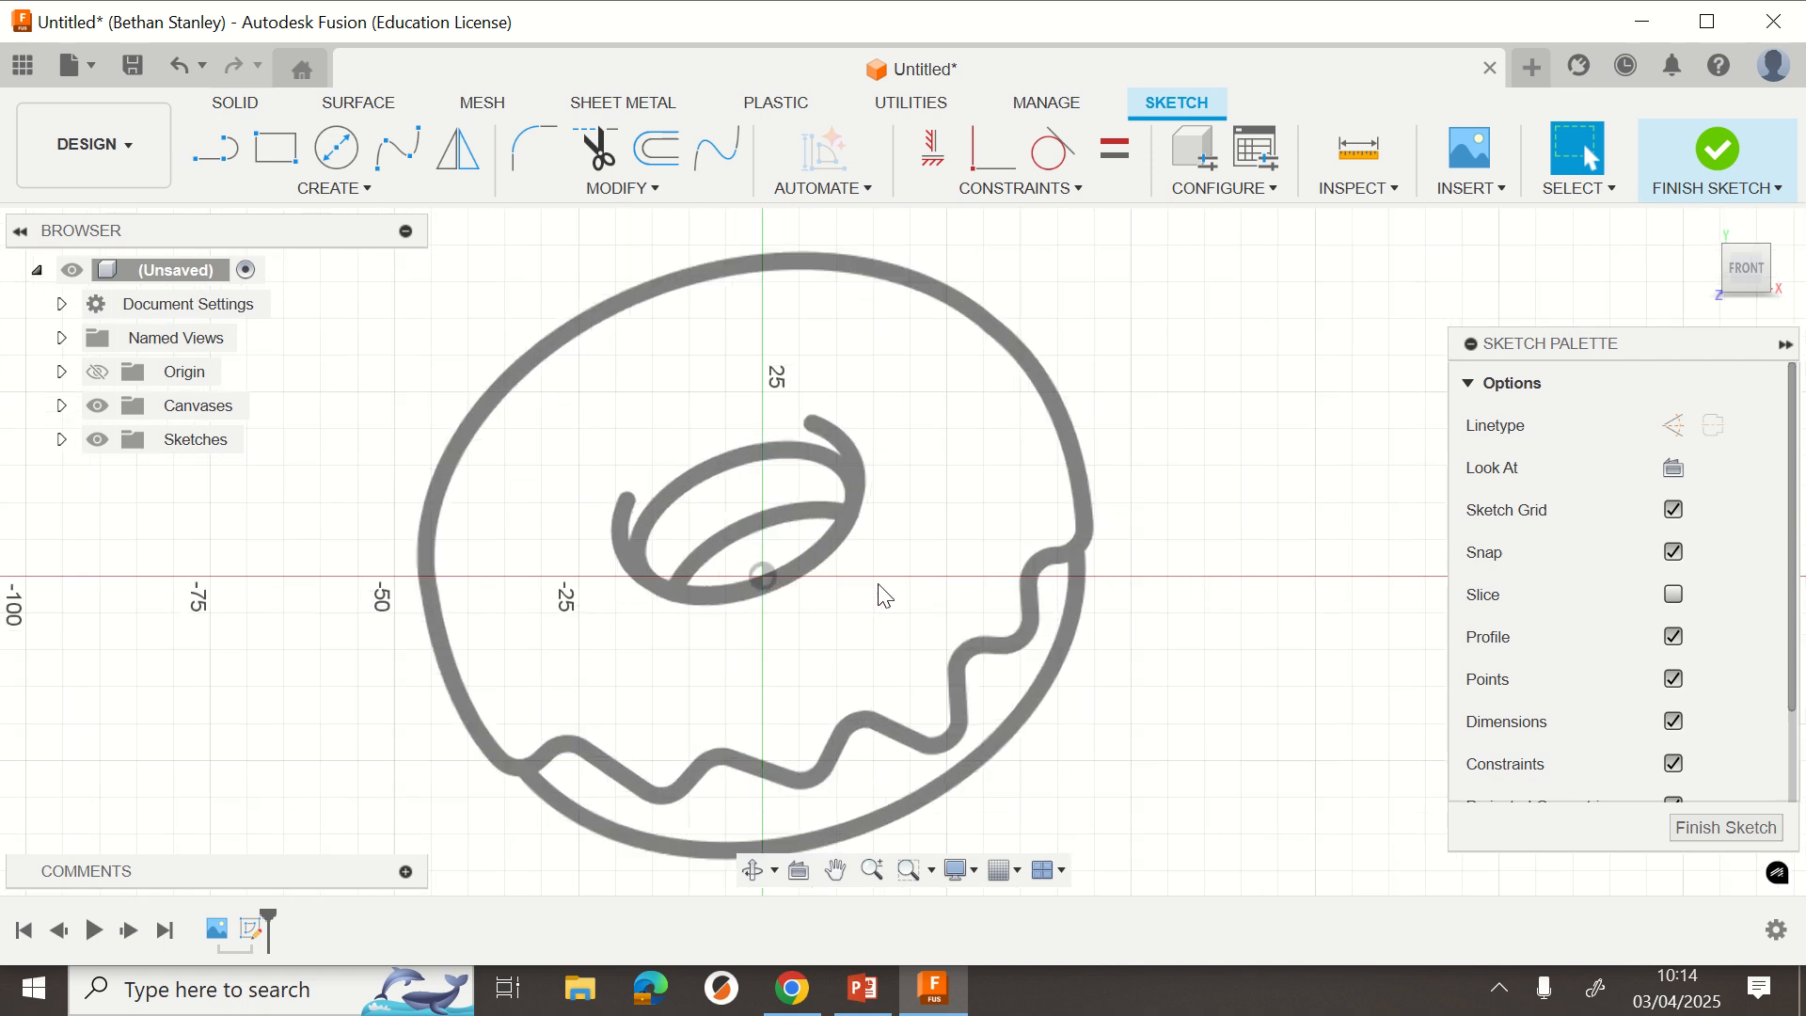
pyautogui.scroll(-9, 878, 584)
pyautogui.scroll(7, 884, 595)
pyautogui.scroll(-2, 884, 595)
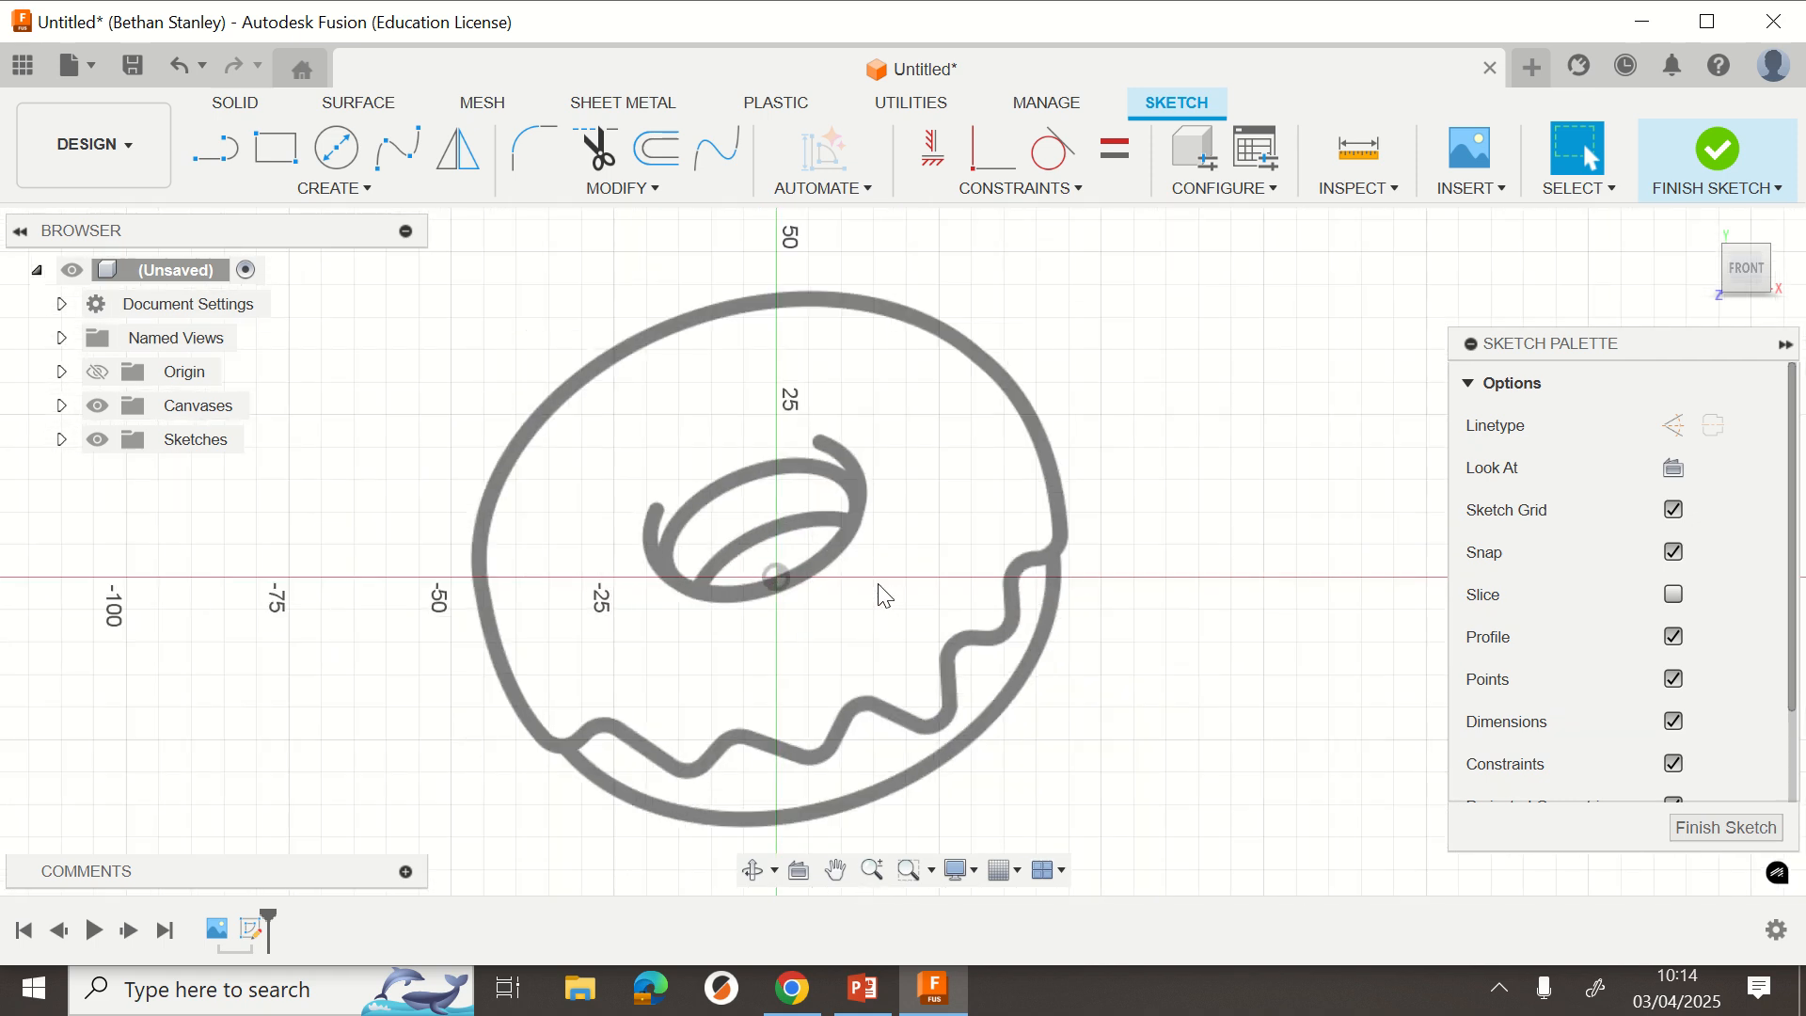
pyautogui.scroll(-1, 1048, 513)
pyautogui.scroll(5, 1048, 512)
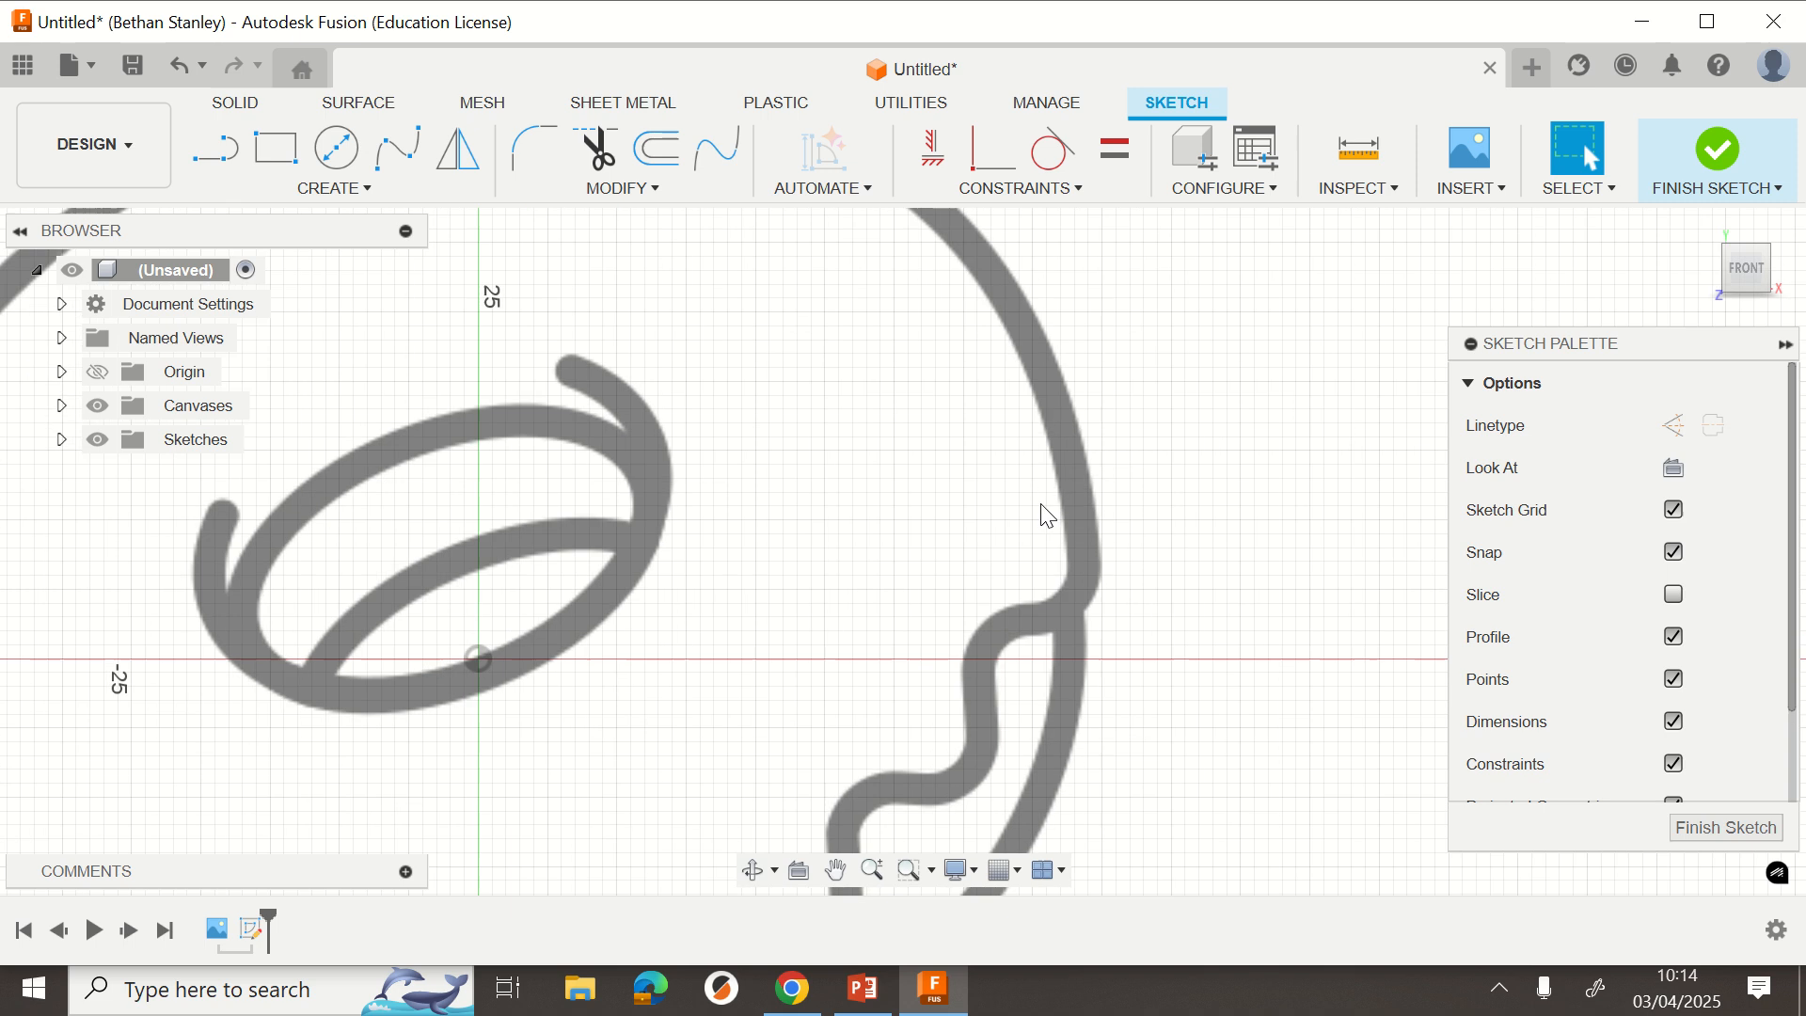
# Start a fit point spline at the top of the donut's outer outline and trace it down the upper right edge.
pyautogui.moveTo(1048, 511)
pyautogui.mouseDown(button='middle')
pyautogui.moveTo(1000, 605)
pyautogui.moveTo(1165, 694)
pyautogui.moveTo(1307, 584)
pyautogui.moveTo(1008, 504)
pyautogui.moveTo(1129, 742)
pyautogui.moveTo(1259, 543)
pyautogui.moveTo(827, 637)
pyautogui.moveTo(1350, 693)
pyautogui.moveTo(1391, 786)
pyautogui.moveTo(1552, 821)
pyautogui.mouseUp(button='middle')
pyautogui.scroll(3, 1019, 517)
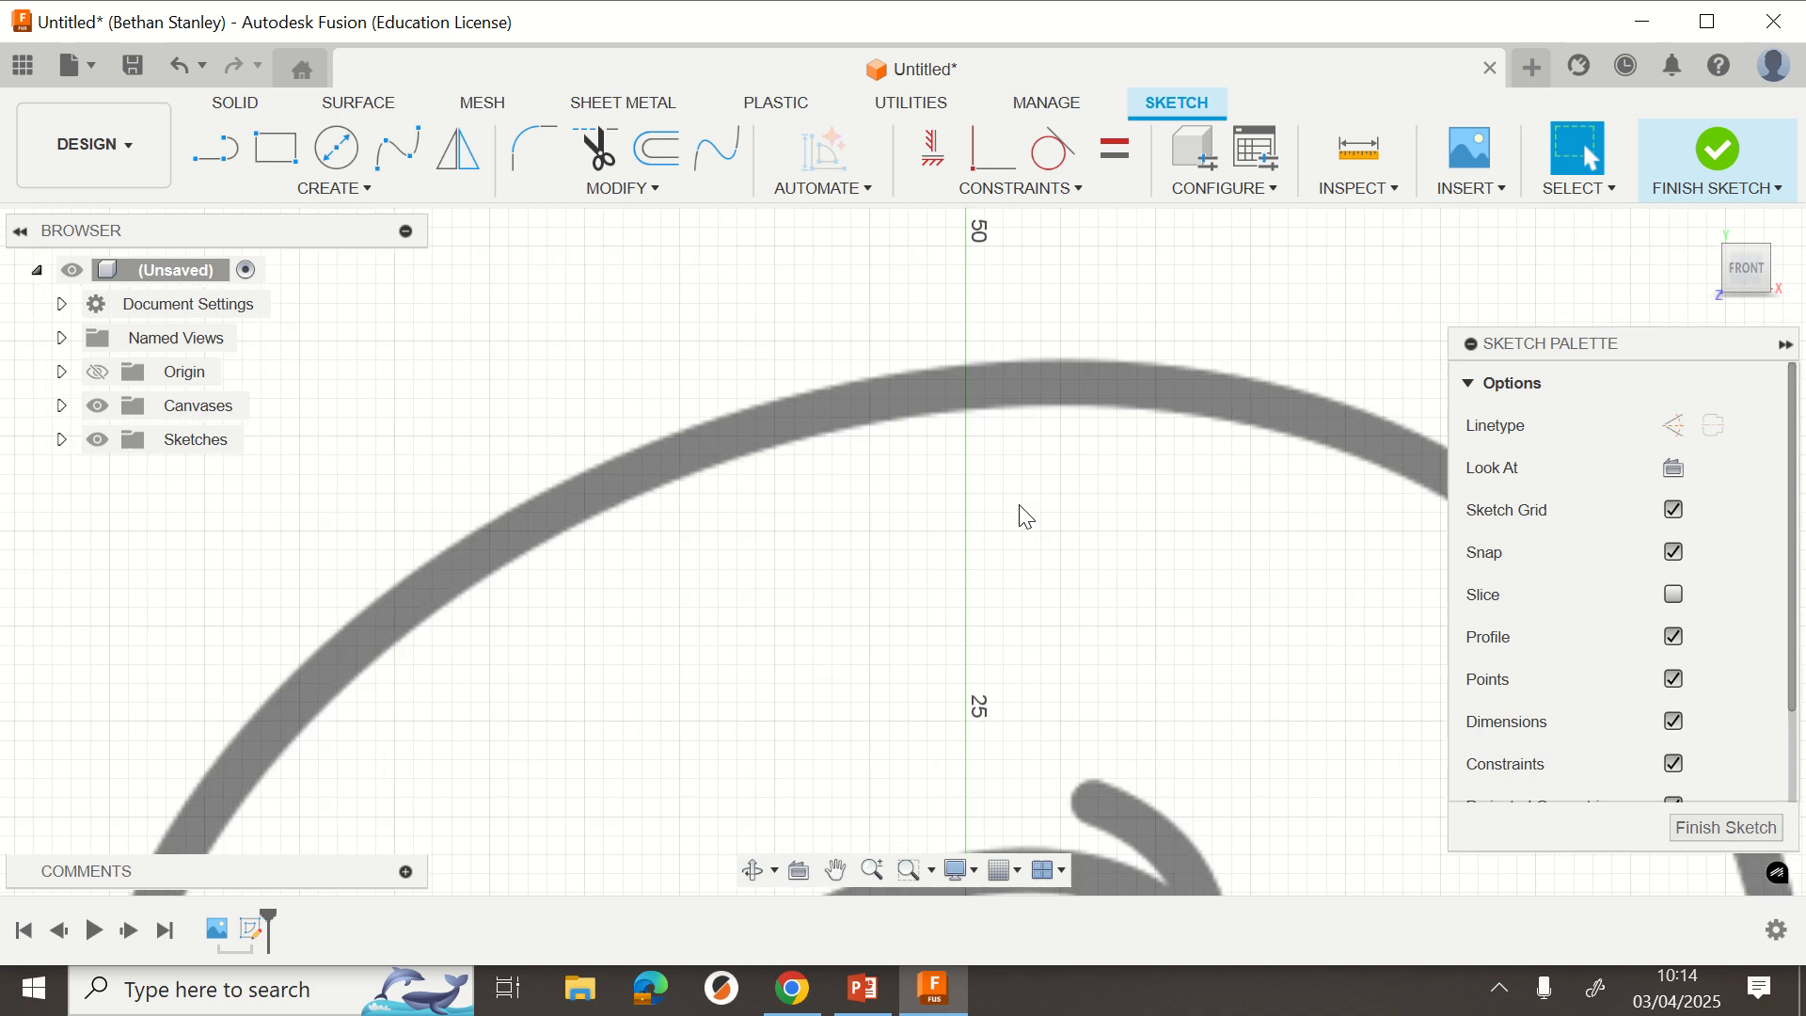
pyautogui.moveTo(1020, 516)
pyautogui.mouseDown(button='middle')
pyautogui.moveTo(729, 580)
pyautogui.moveTo(843, 577)
pyautogui.mouseUp(button='middle')
pyautogui.scroll(-3, 729, 581)
pyautogui.click(411, 165)
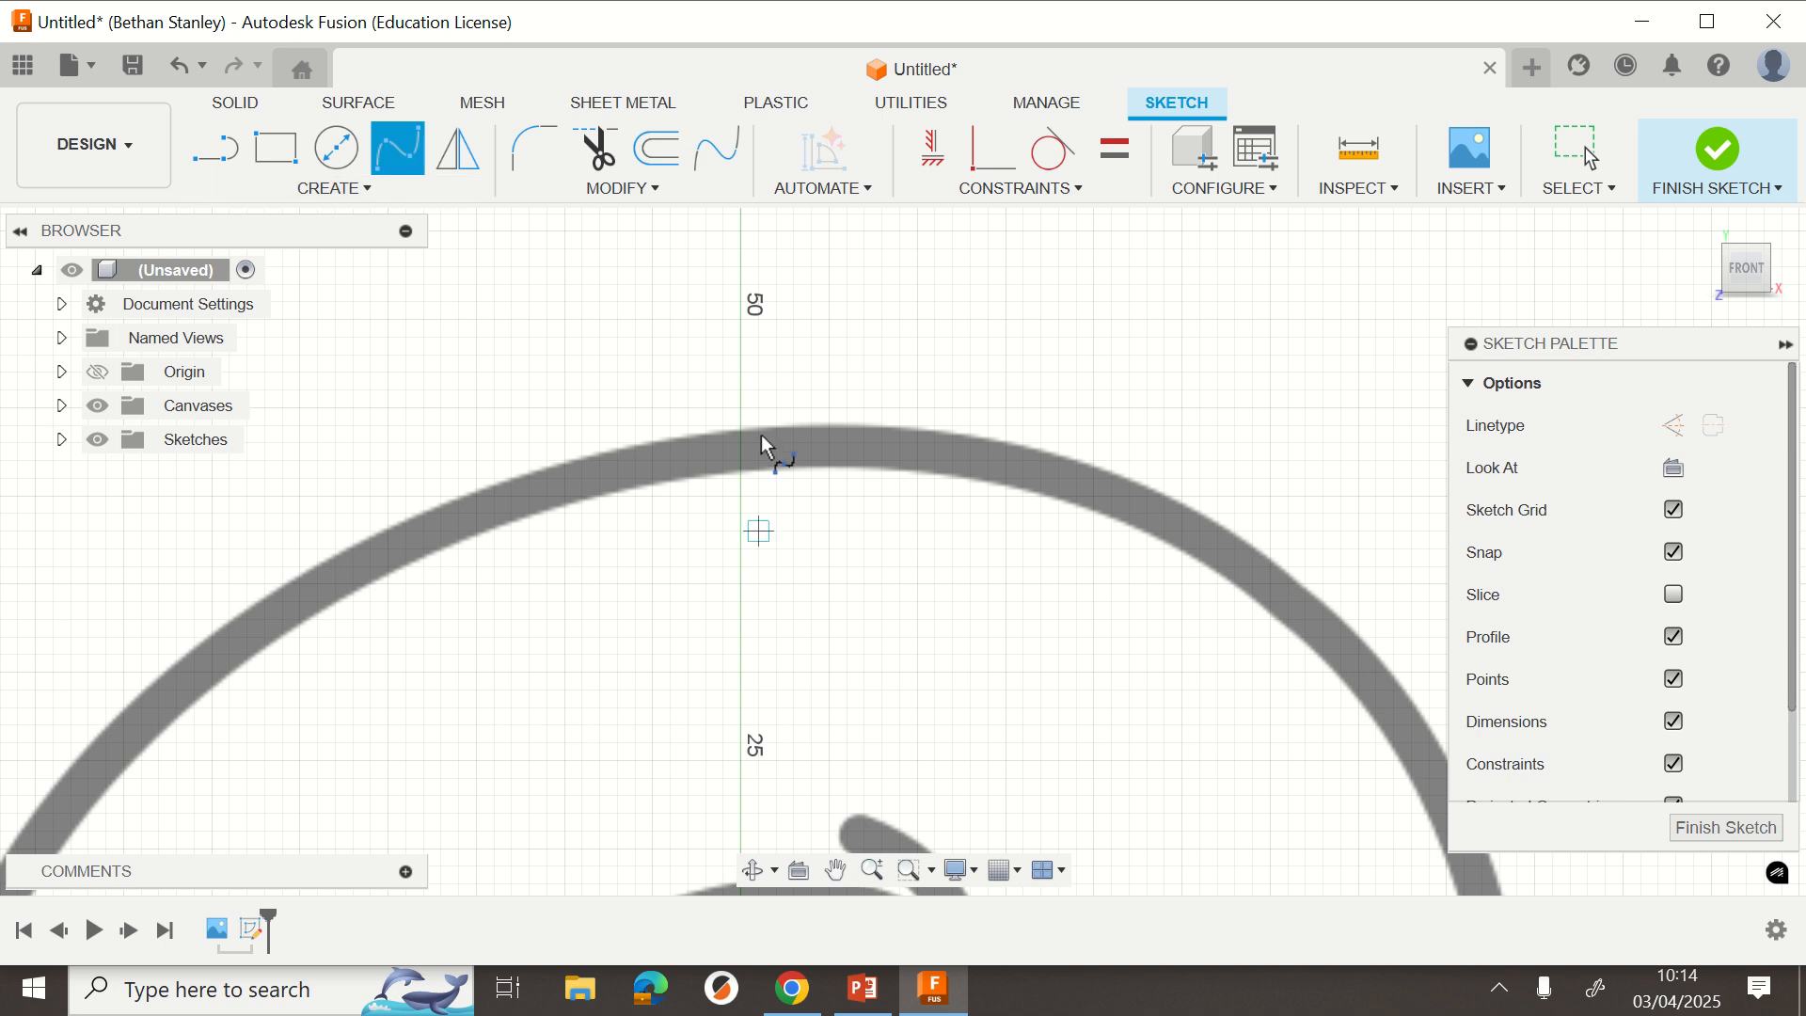
pyautogui.click(741, 459)
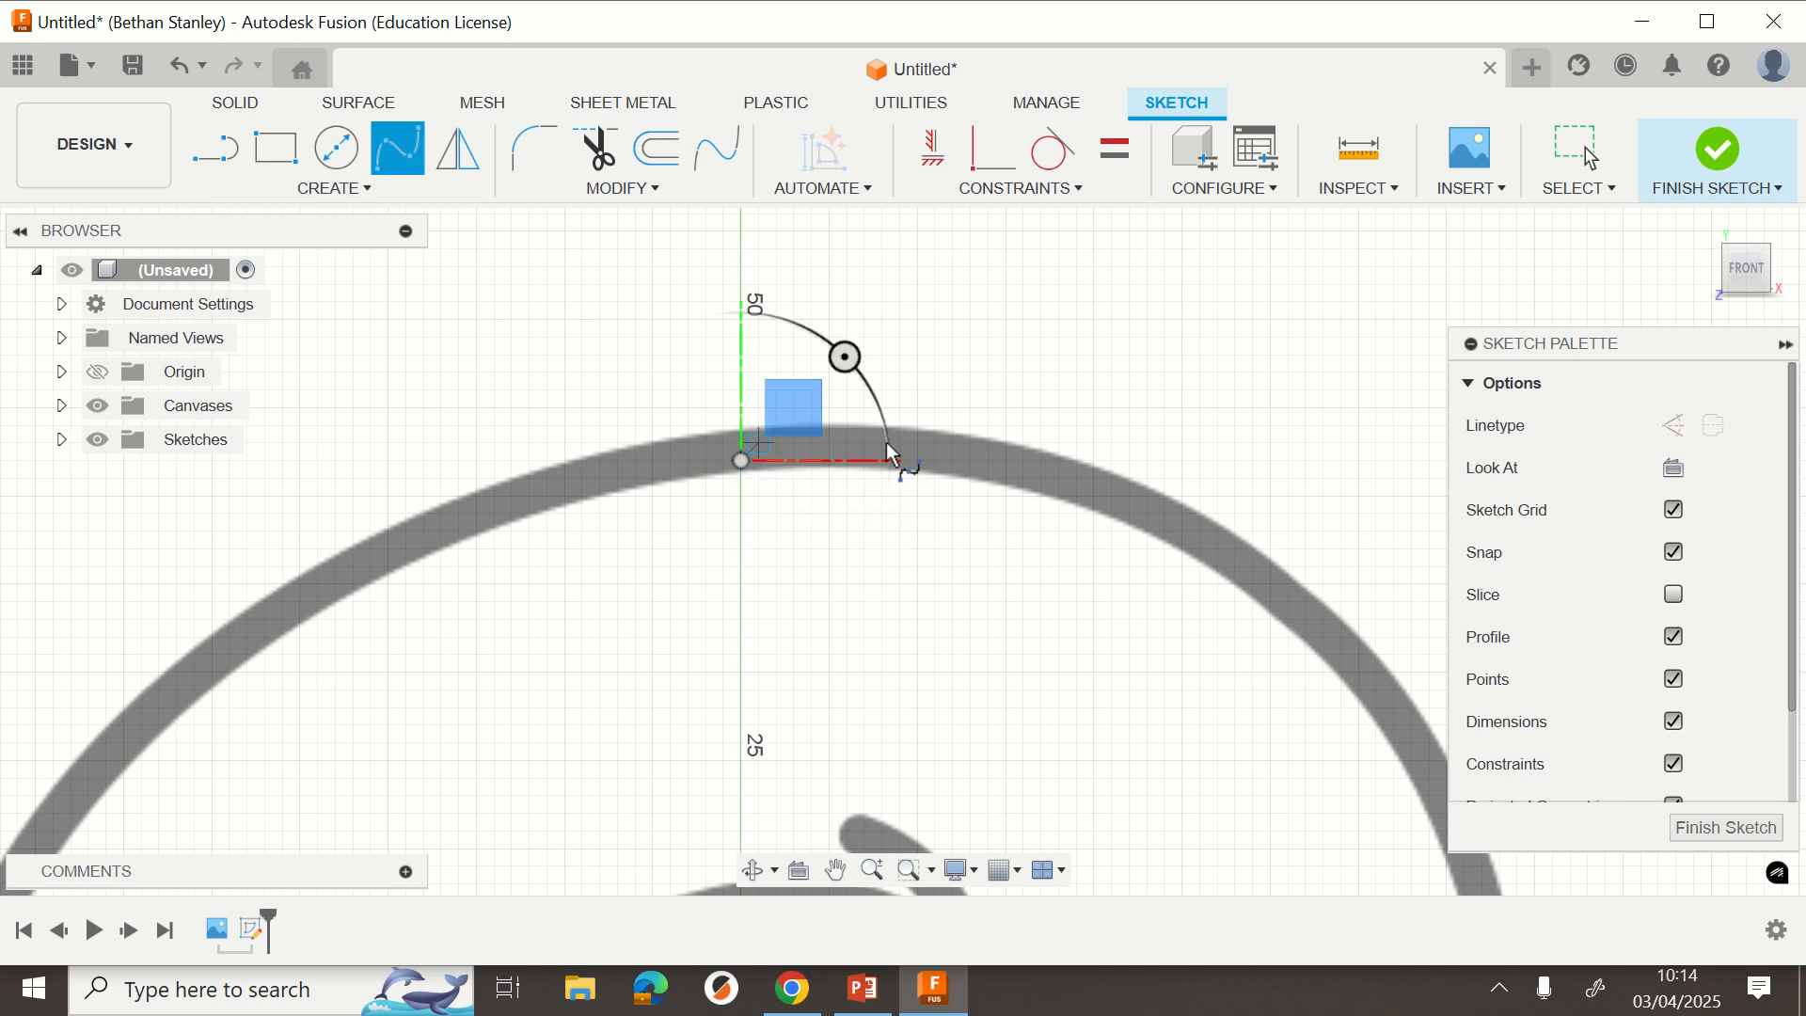
pyautogui.click(951, 460)
pyautogui.click(1205, 540)
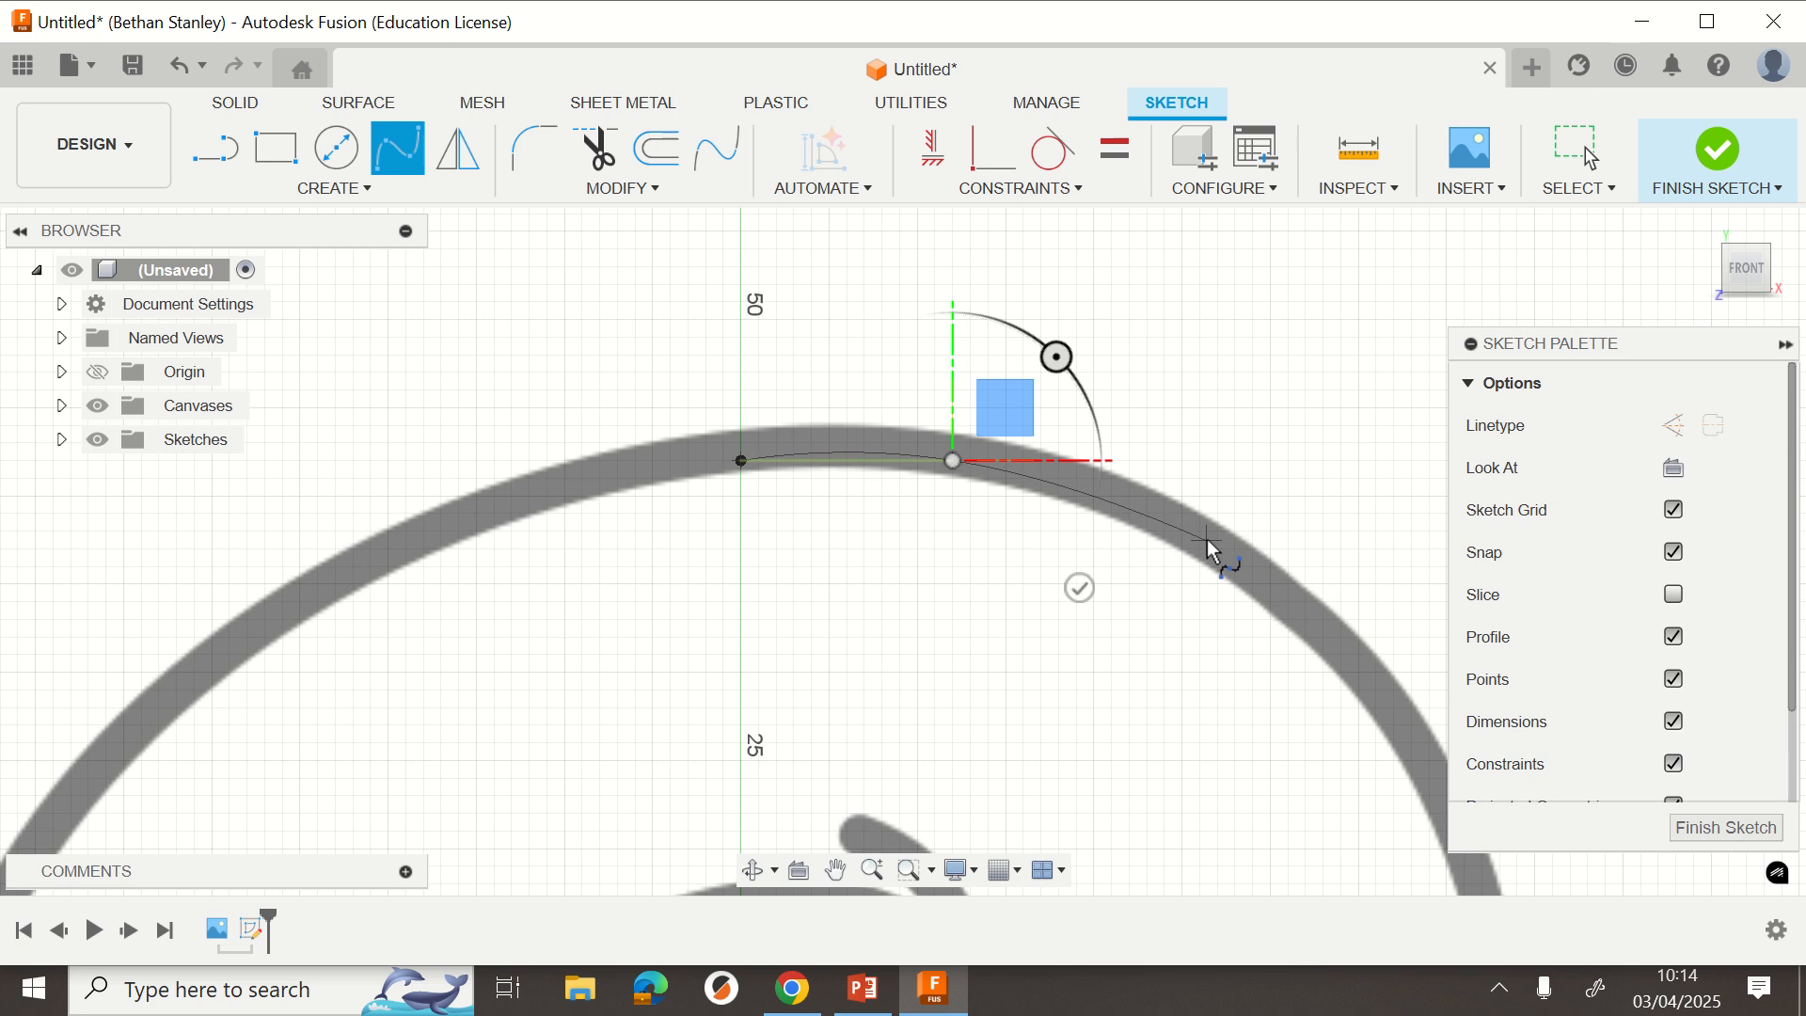
pyautogui.moveTo(1002, 281); pyautogui.dragTo(962, 273, button='middle')
pyautogui.click(1017, 319)
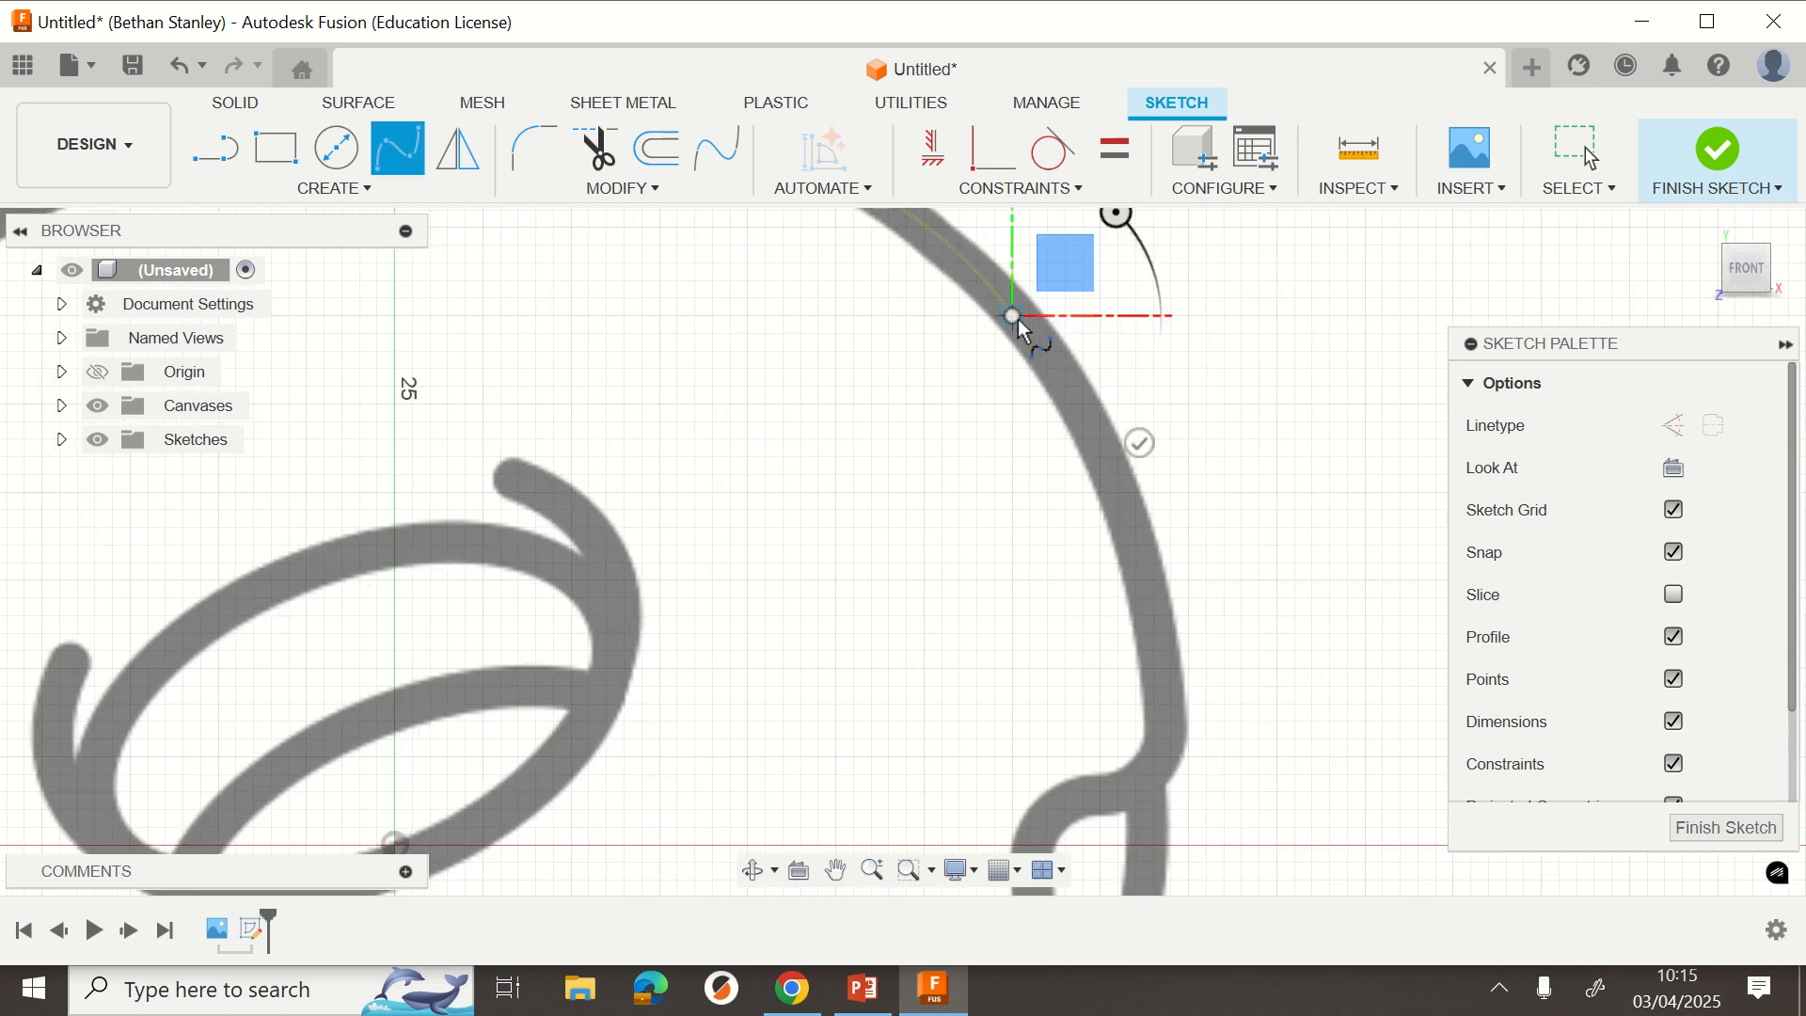
pyautogui.click(1113, 484)
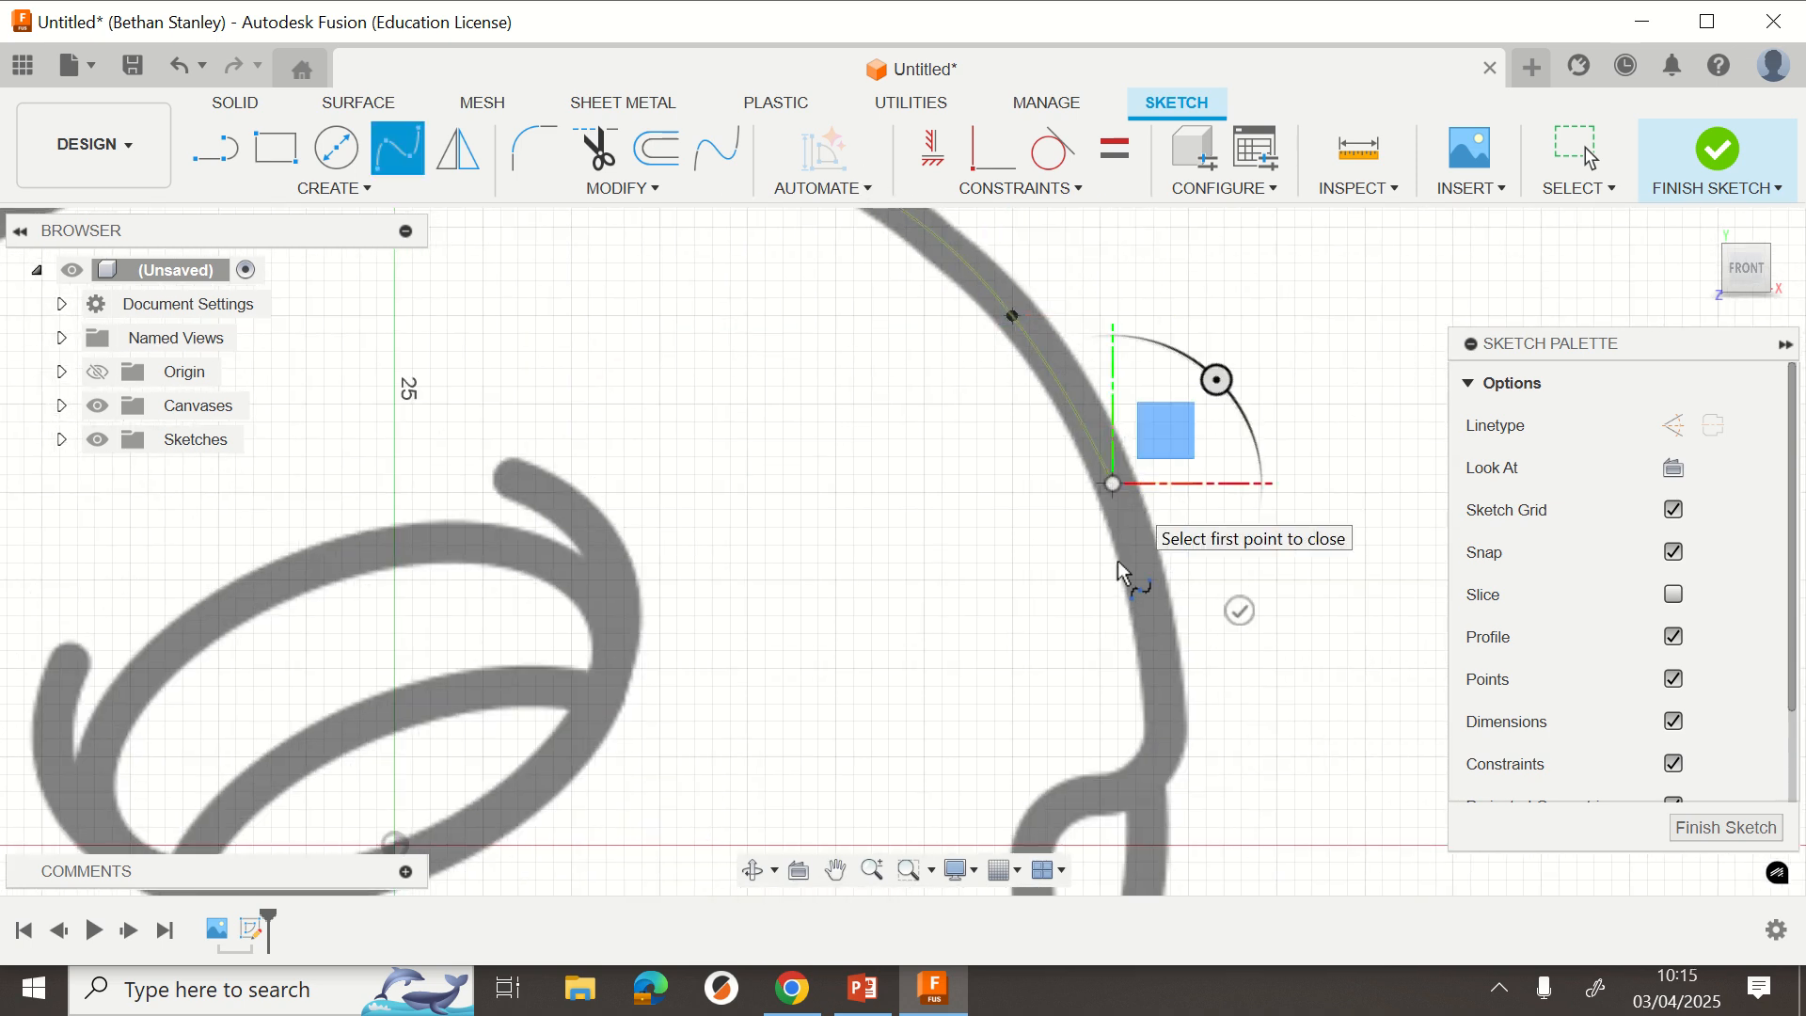
pyautogui.click(1162, 679)
# Continue the spline just past the point where the icing edge meets the outer outline and finish it there.
pyautogui.moveTo(1187, 754); pyautogui.dragTo(1129, 355, button='middle')
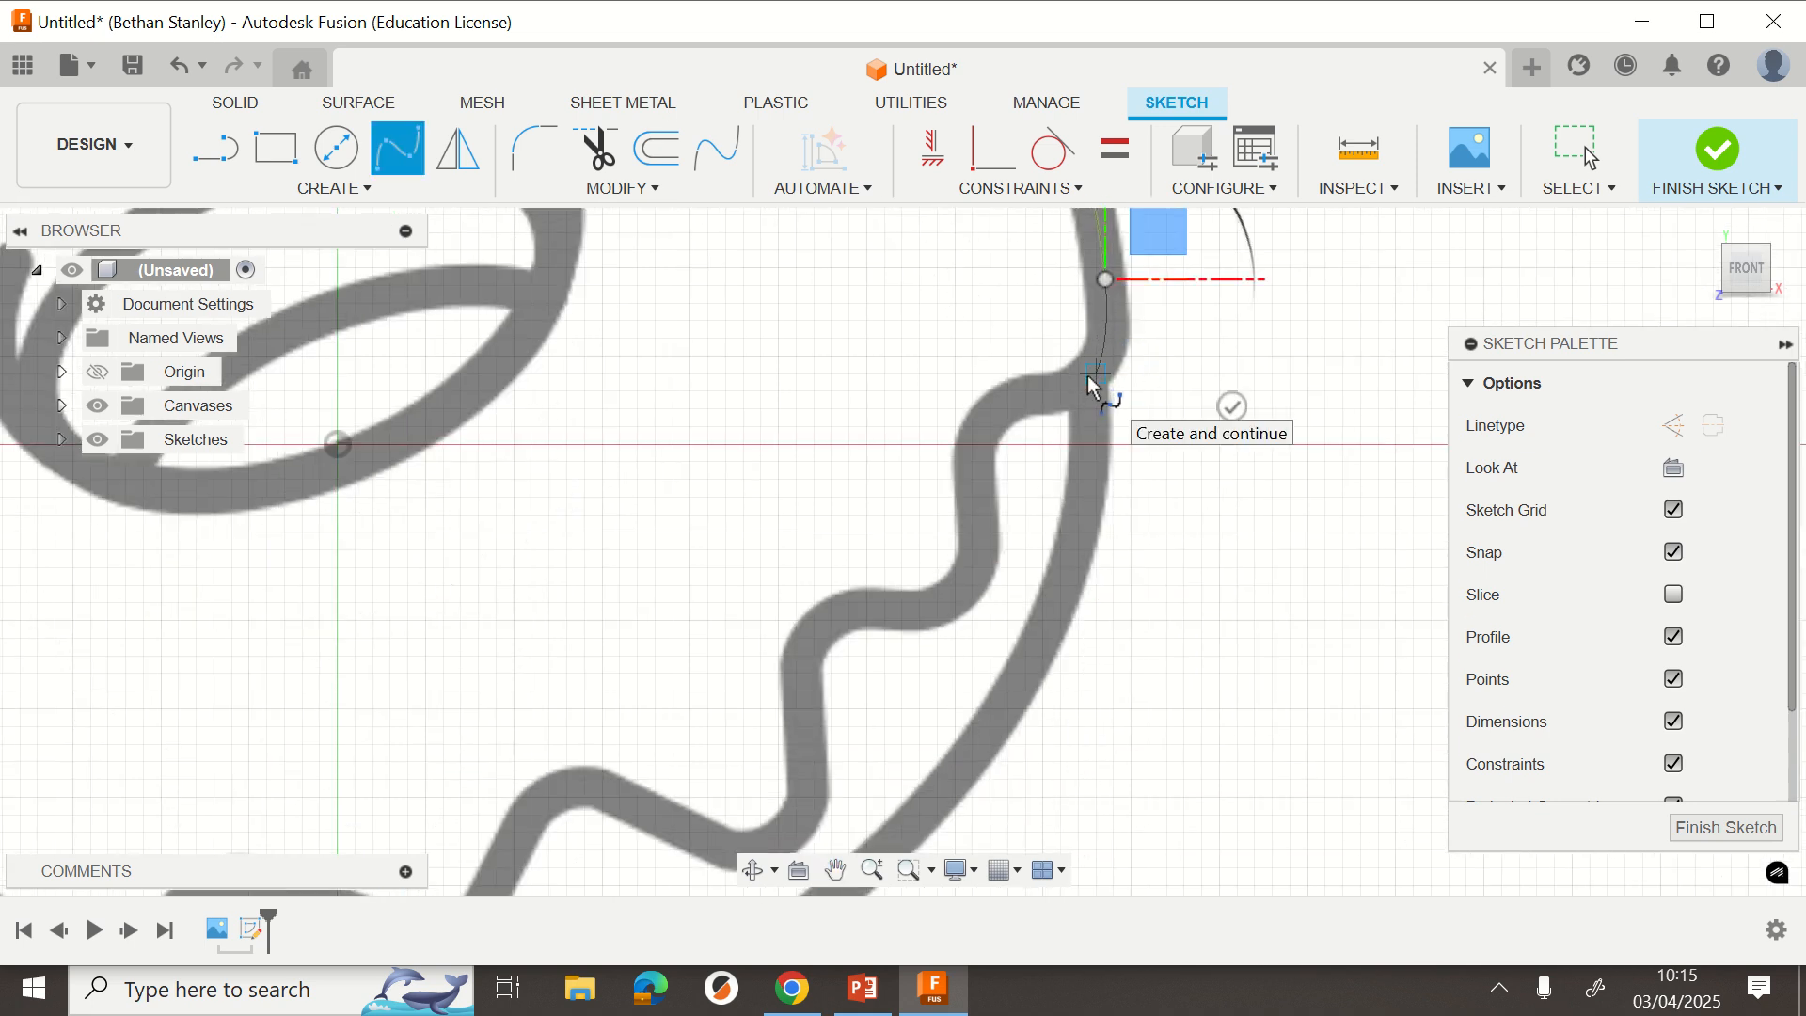
pyautogui.click(1088, 375)
pyautogui.click(1085, 444)
pyautogui.moveTo(1085, 446); pyautogui.dragTo(961, 570, button='middle')
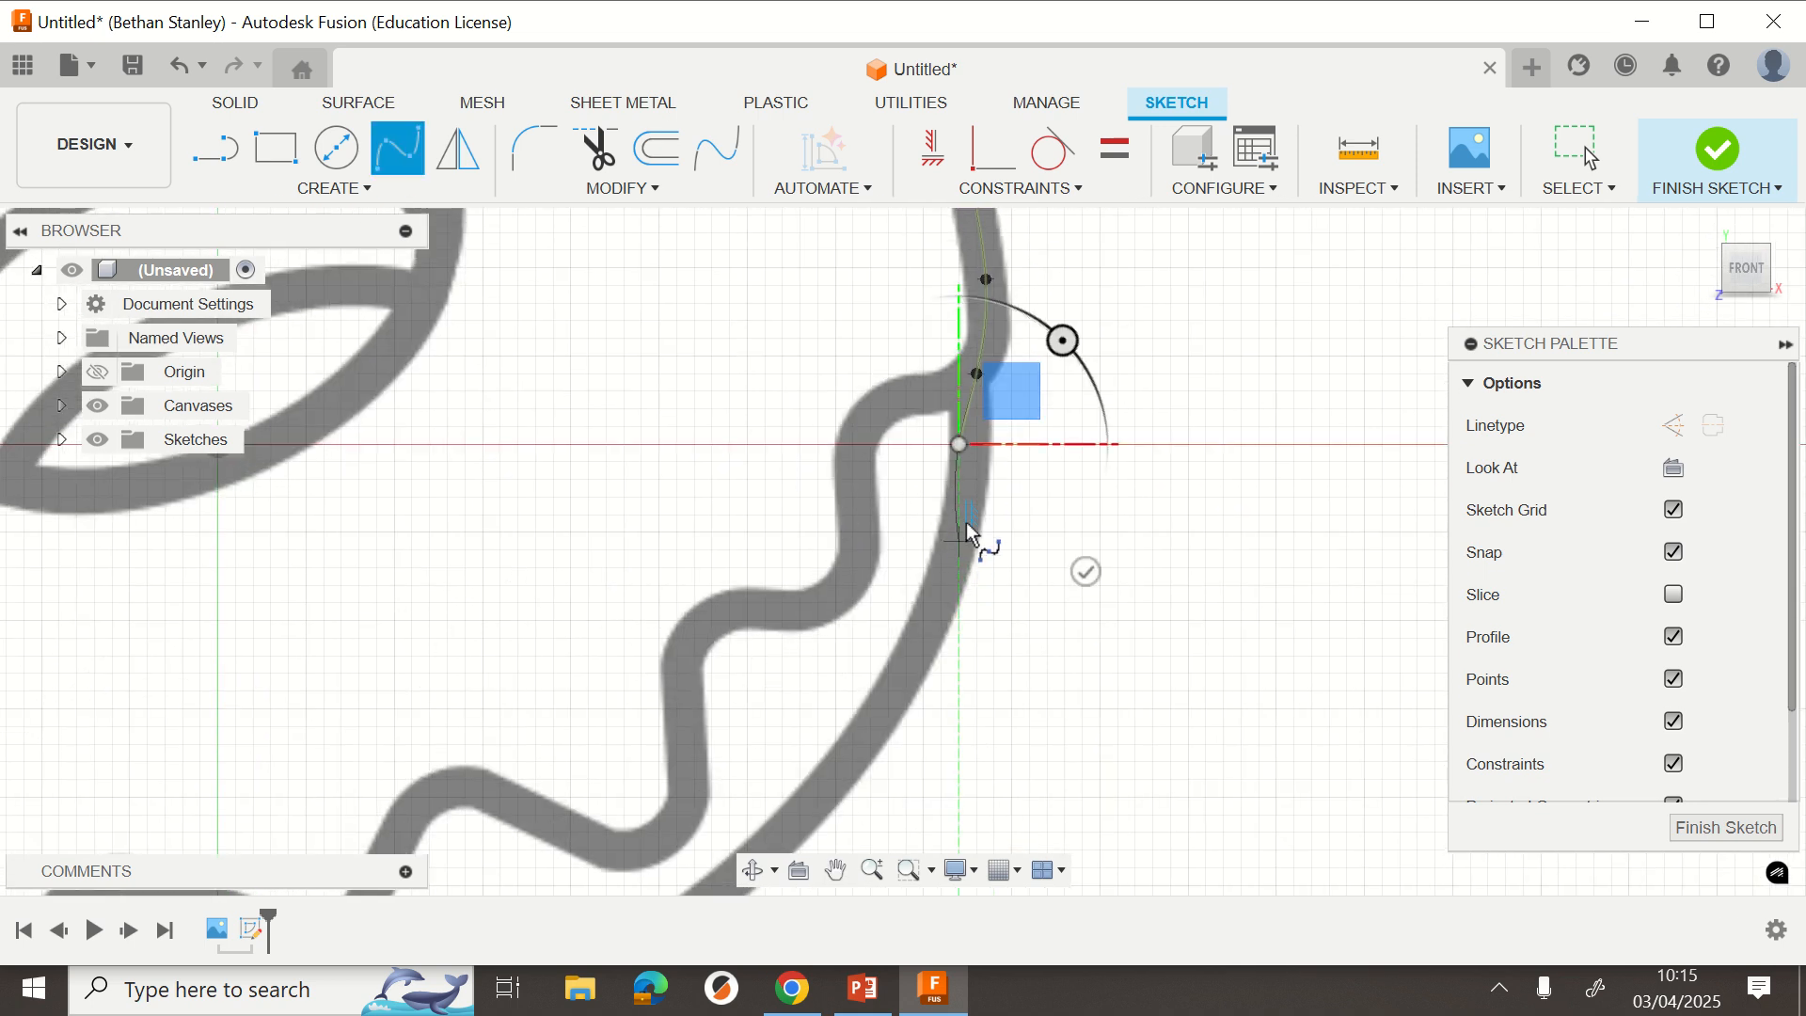
pyautogui.scroll(4, 969, 528)
pyautogui.moveTo(999, 355); pyautogui.dragTo(950, 602, button='middle')
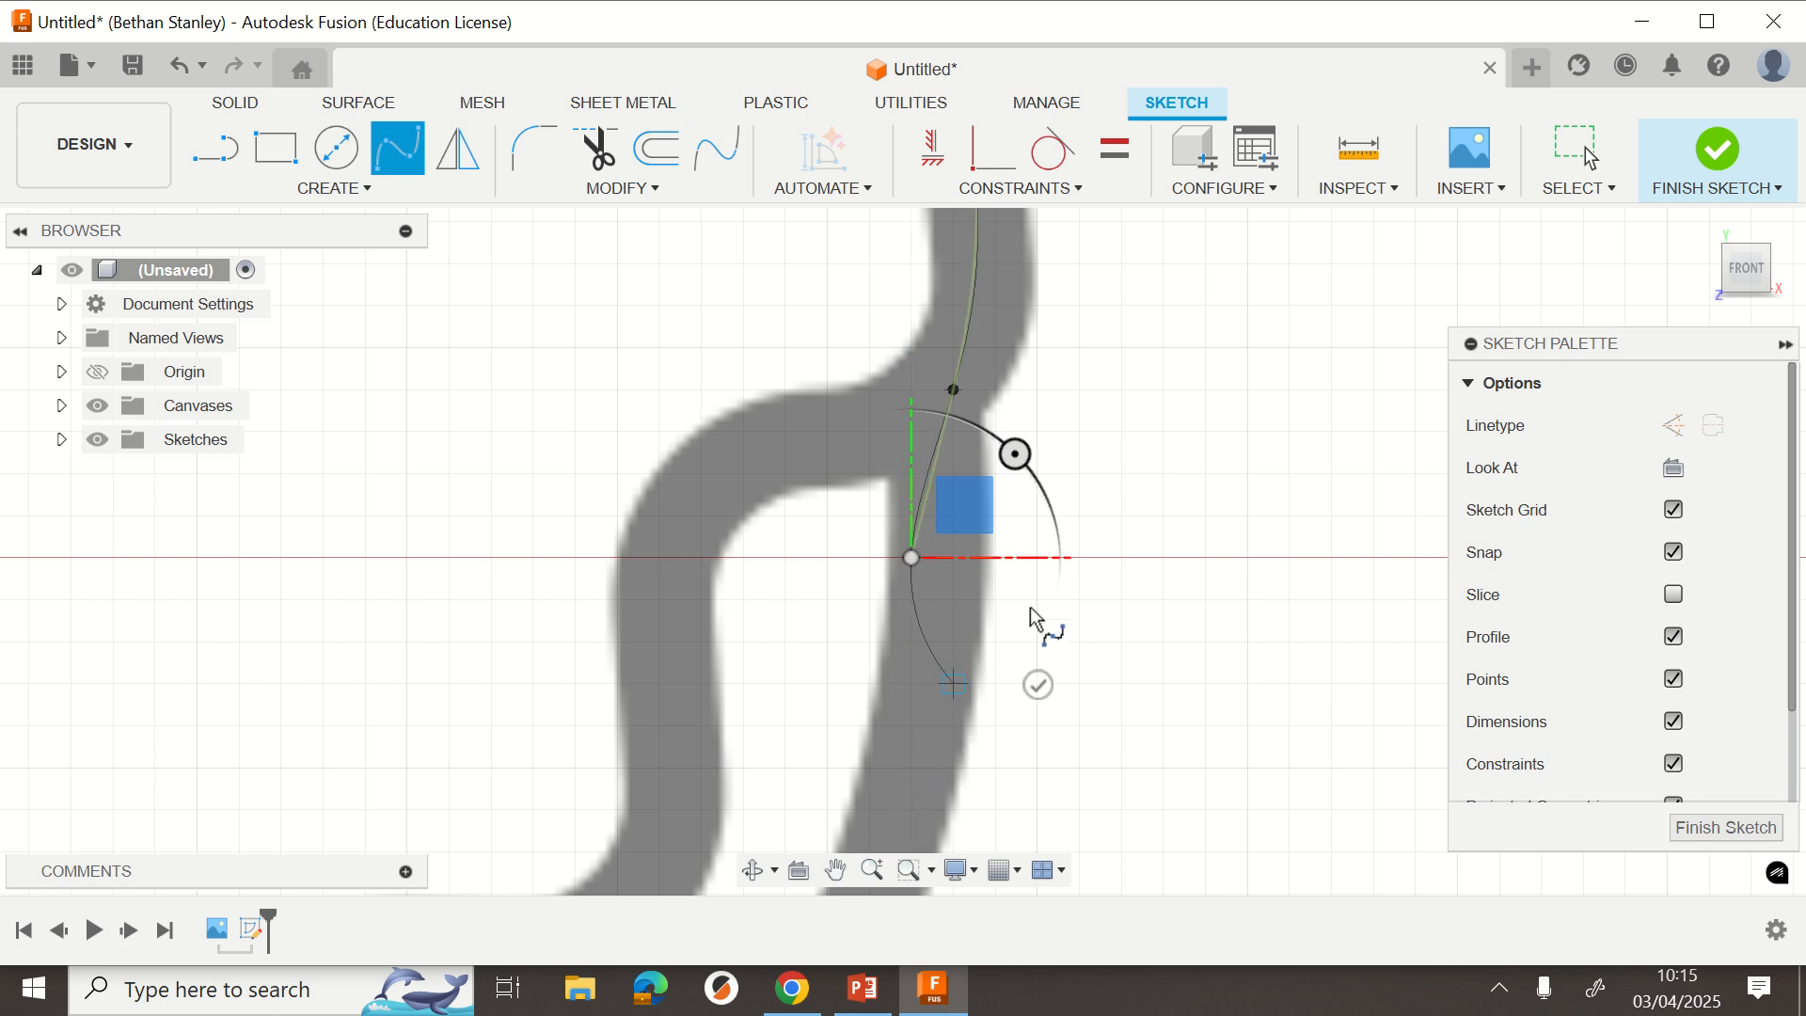
pyautogui.click(1037, 684)
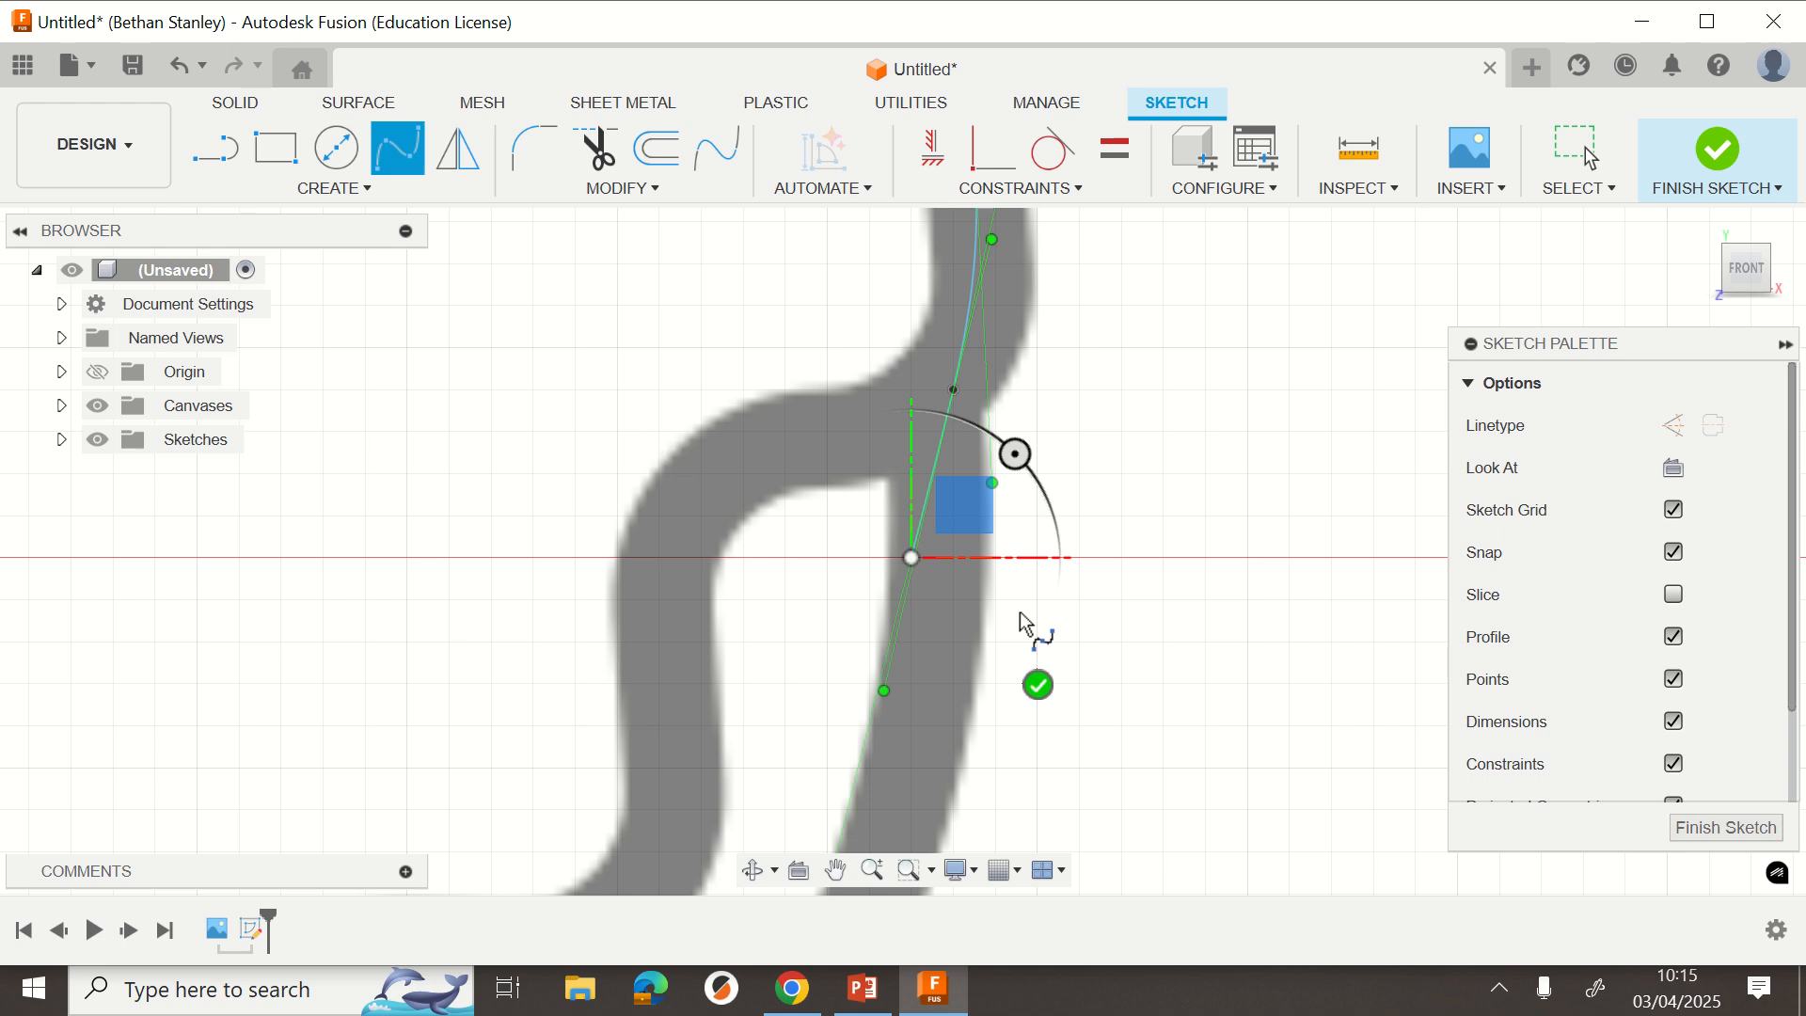
# Start a second spline from the first spline's fit point near the right icing junction and trace it down the donut's lower right outer edge.
pyautogui.click(953, 389)
pyautogui.moveTo(934, 635)
pyautogui.mouseDown(button='middle')
pyautogui.moveTo(978, 793)
pyautogui.moveTo(952, 503)
pyautogui.mouseUp(button='middle')
pyautogui.moveTo(905, 590)
pyautogui.mouseDown(button='middle')
pyautogui.moveTo(917, 610)
pyautogui.moveTo(1007, 335)
pyautogui.moveTo(873, 594)
pyautogui.mouseUp(button='middle')
pyautogui.scroll(-3, 867, 585)
pyautogui.scroll(3, 847, 620)
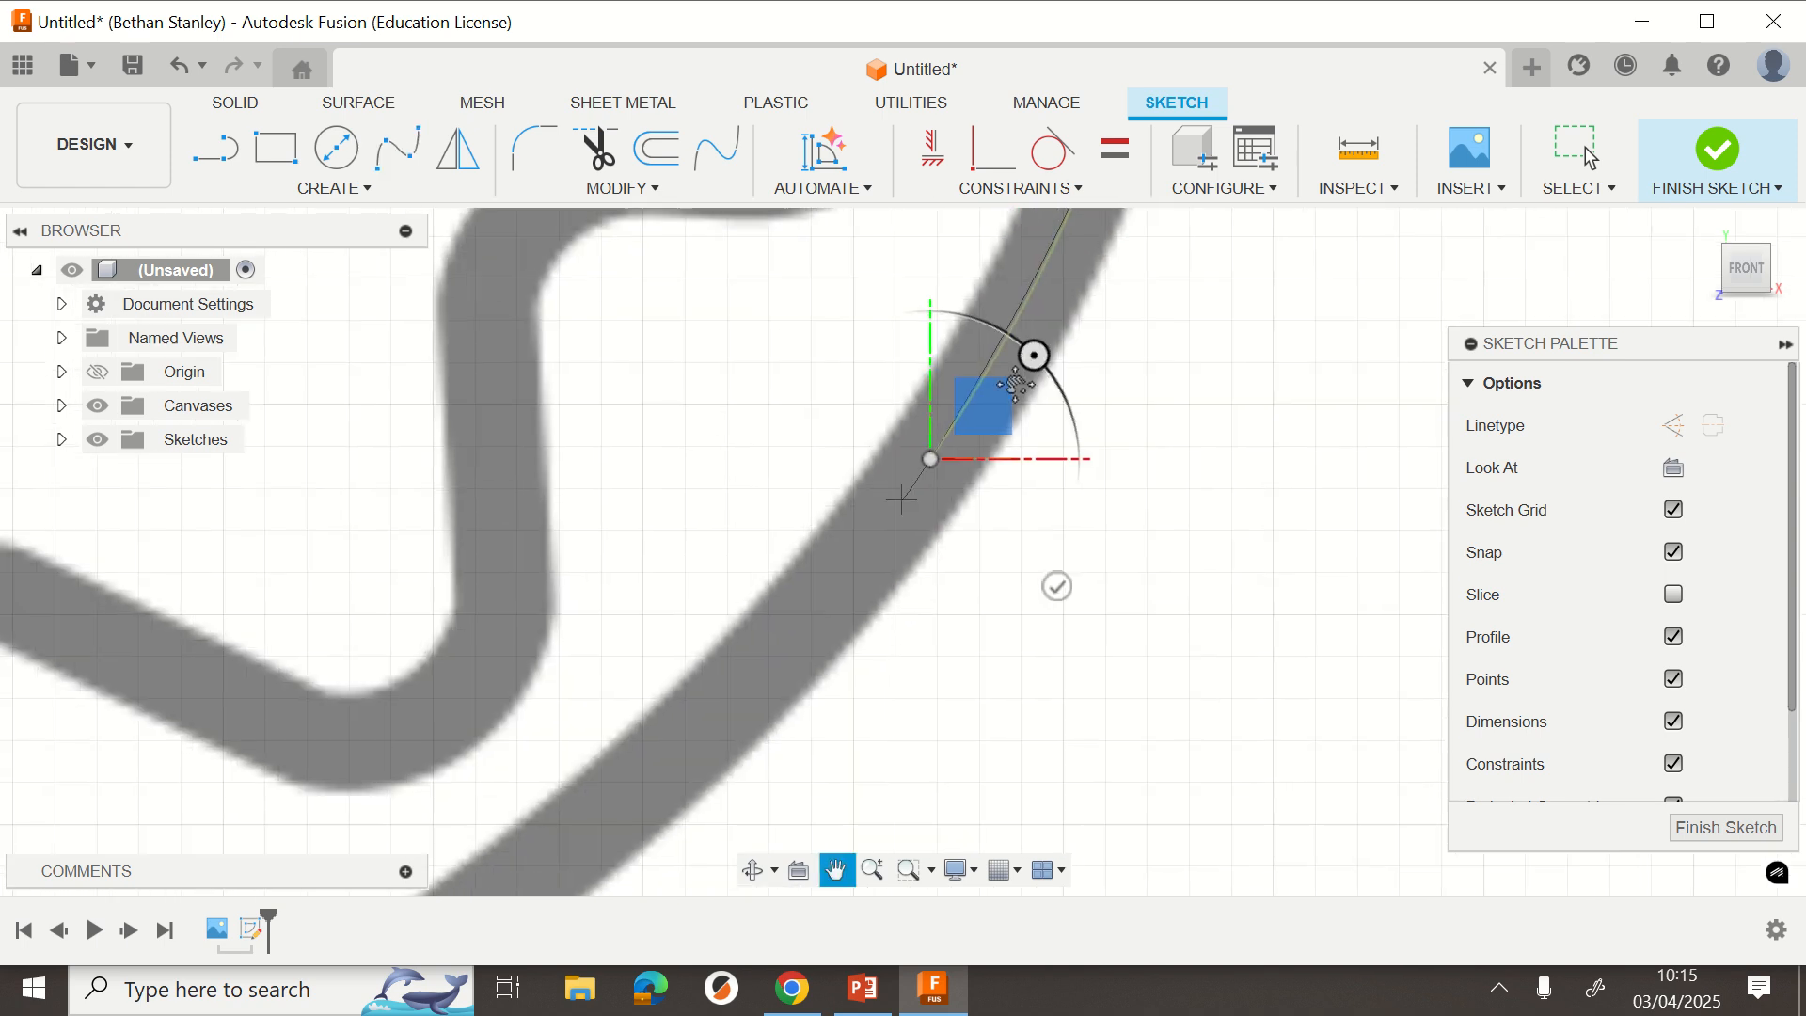
pyautogui.click(809, 616)
pyautogui.moveTo(893, 555); pyautogui.dragTo(1244, 172, button='middle')
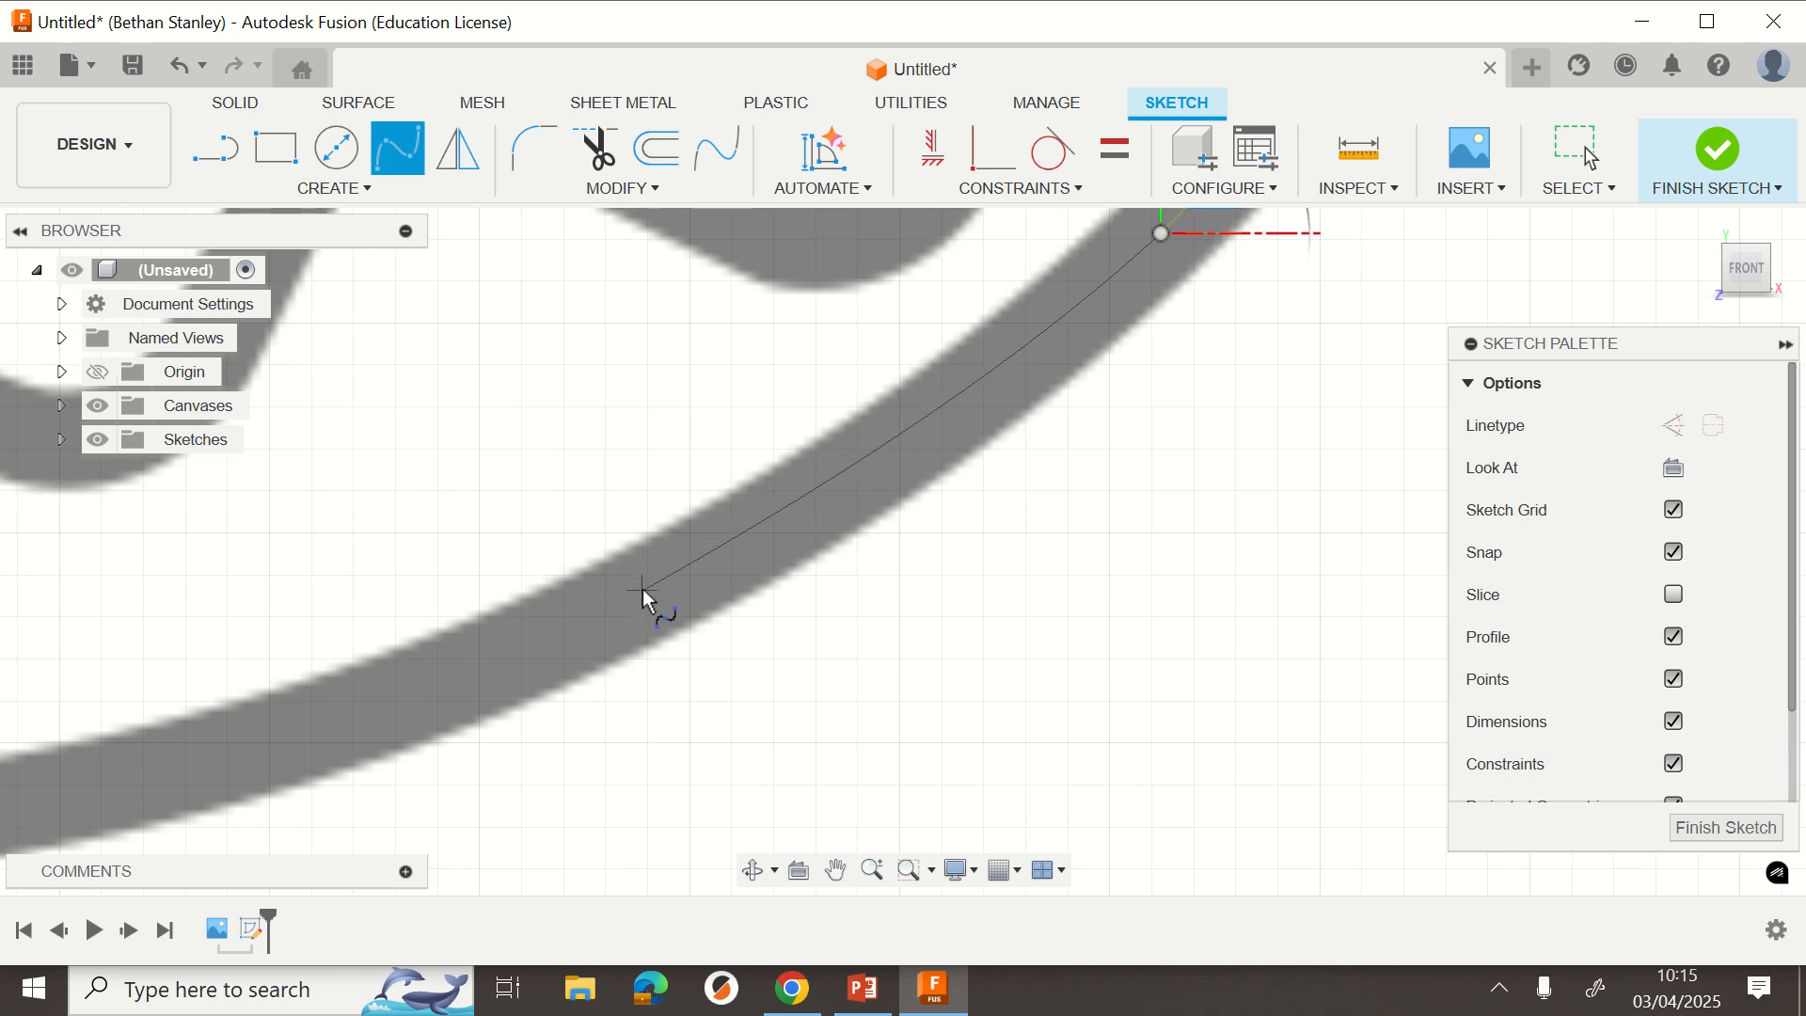
# Continue the spline along the outer outline from the lower right edge to the lowest part of the donut.
pyautogui.click(645, 588)
pyautogui.moveTo(659, 581); pyautogui.dragTo(1404, 246, button='middle')
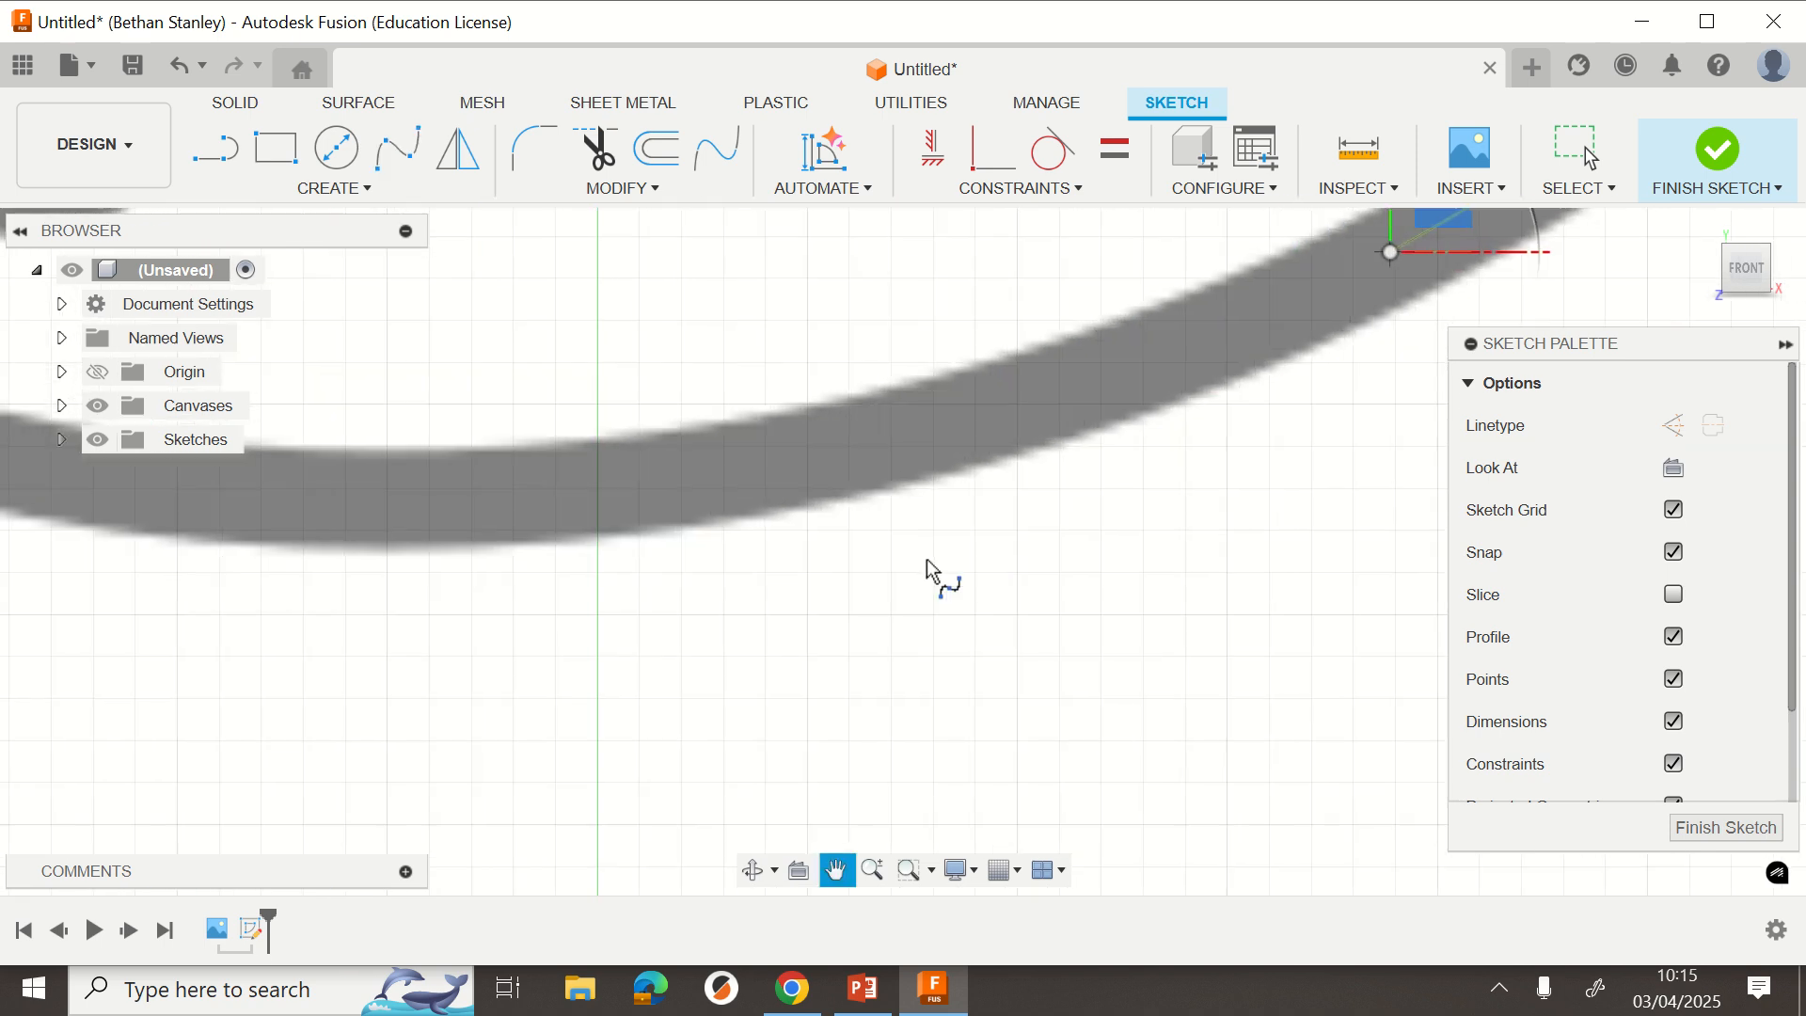
pyautogui.click(834, 454)
pyautogui.moveTo(1098, 489); pyautogui.dragTo(1712, 512, button='middle')
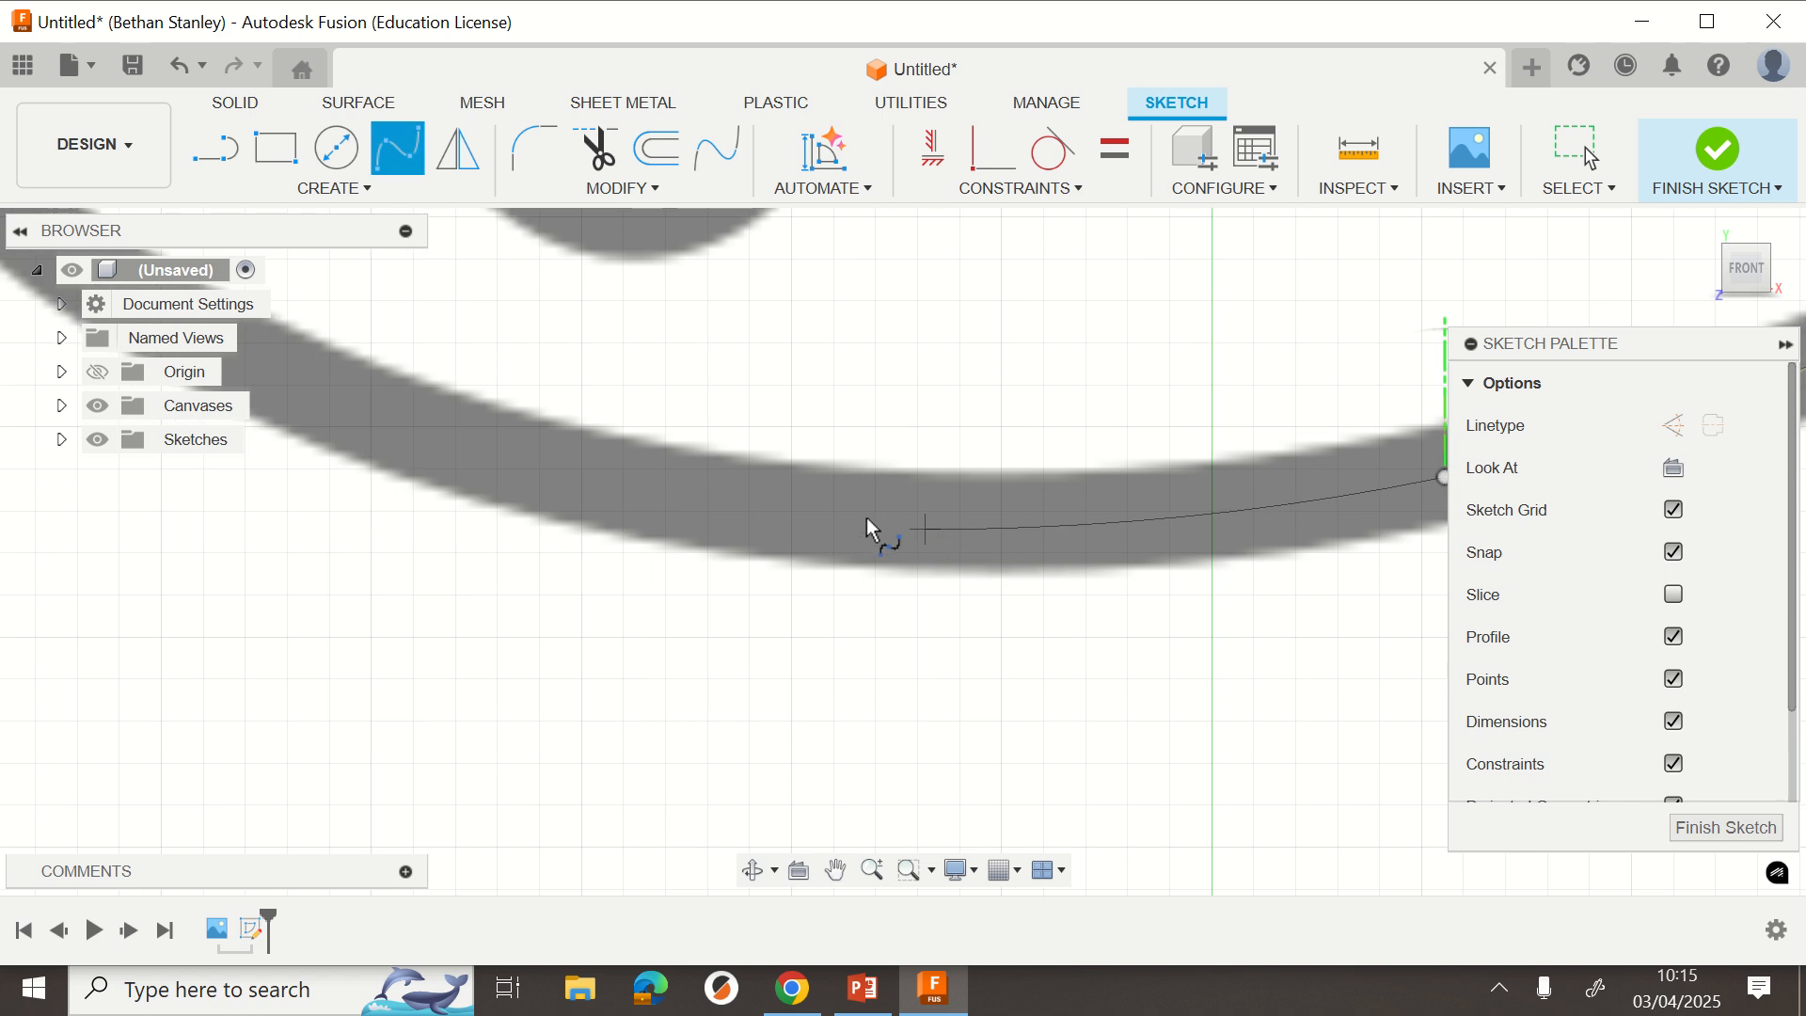
pyautogui.click(962, 522)
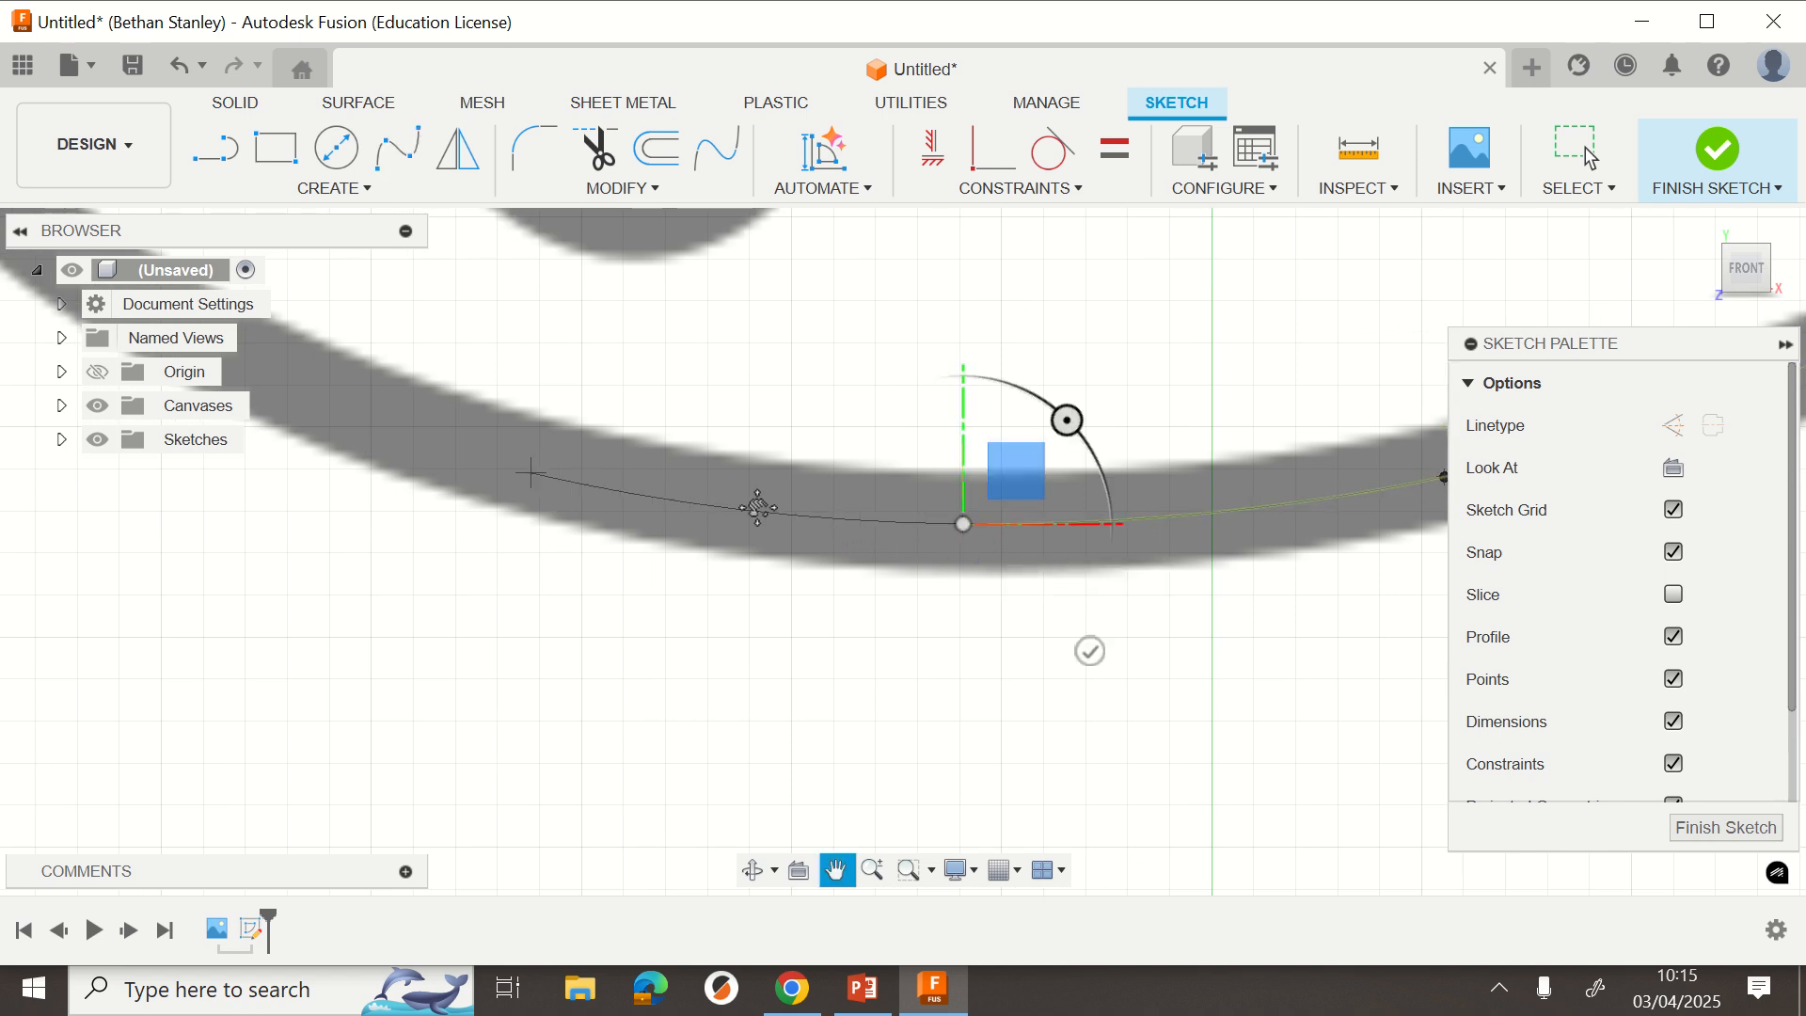
# Continue the spline up the lower left outer edge and through the junction with the icing edge.
pyautogui.moveTo(402, 441); pyautogui.dragTo(632, 478, button='middle')
pyautogui.click(627, 461)
pyautogui.moveTo(388, 380); pyautogui.dragTo(1197, 659, button='middle')
pyautogui.click(908, 382)
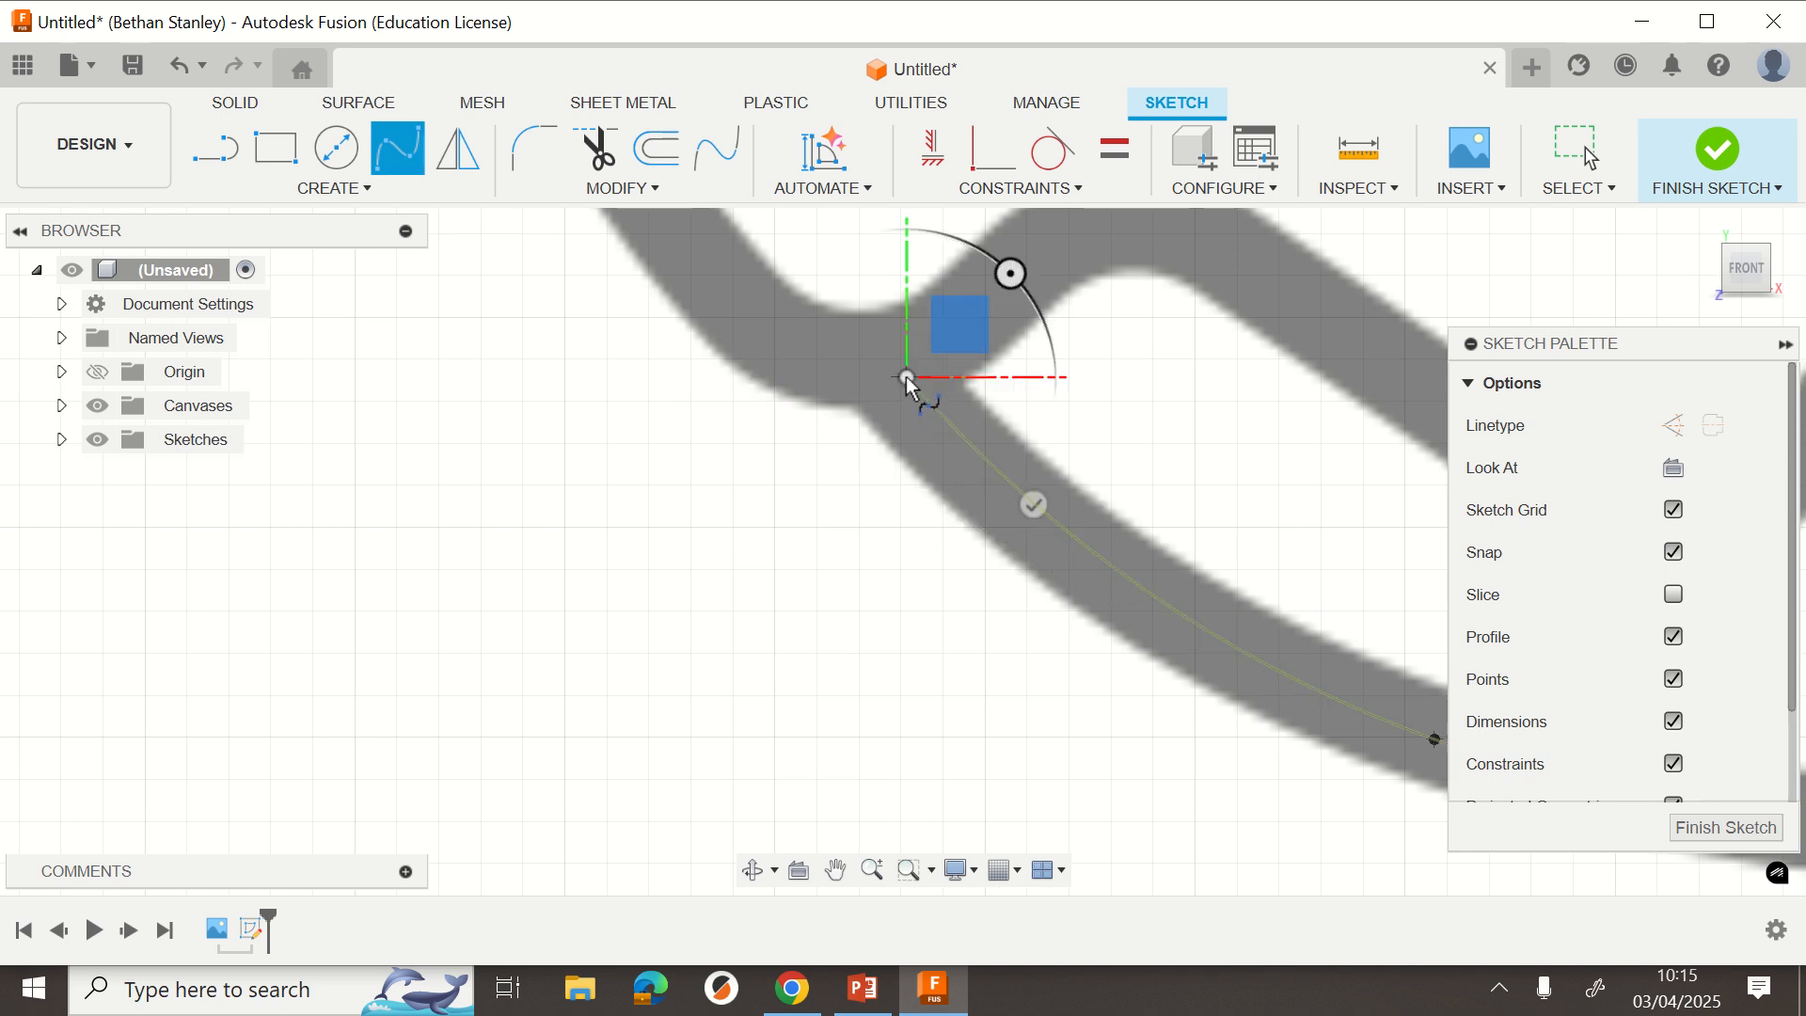
pyautogui.moveTo(908, 381); pyautogui.dragTo(1107, 628, button='middle')
pyautogui.click(1080, 612)
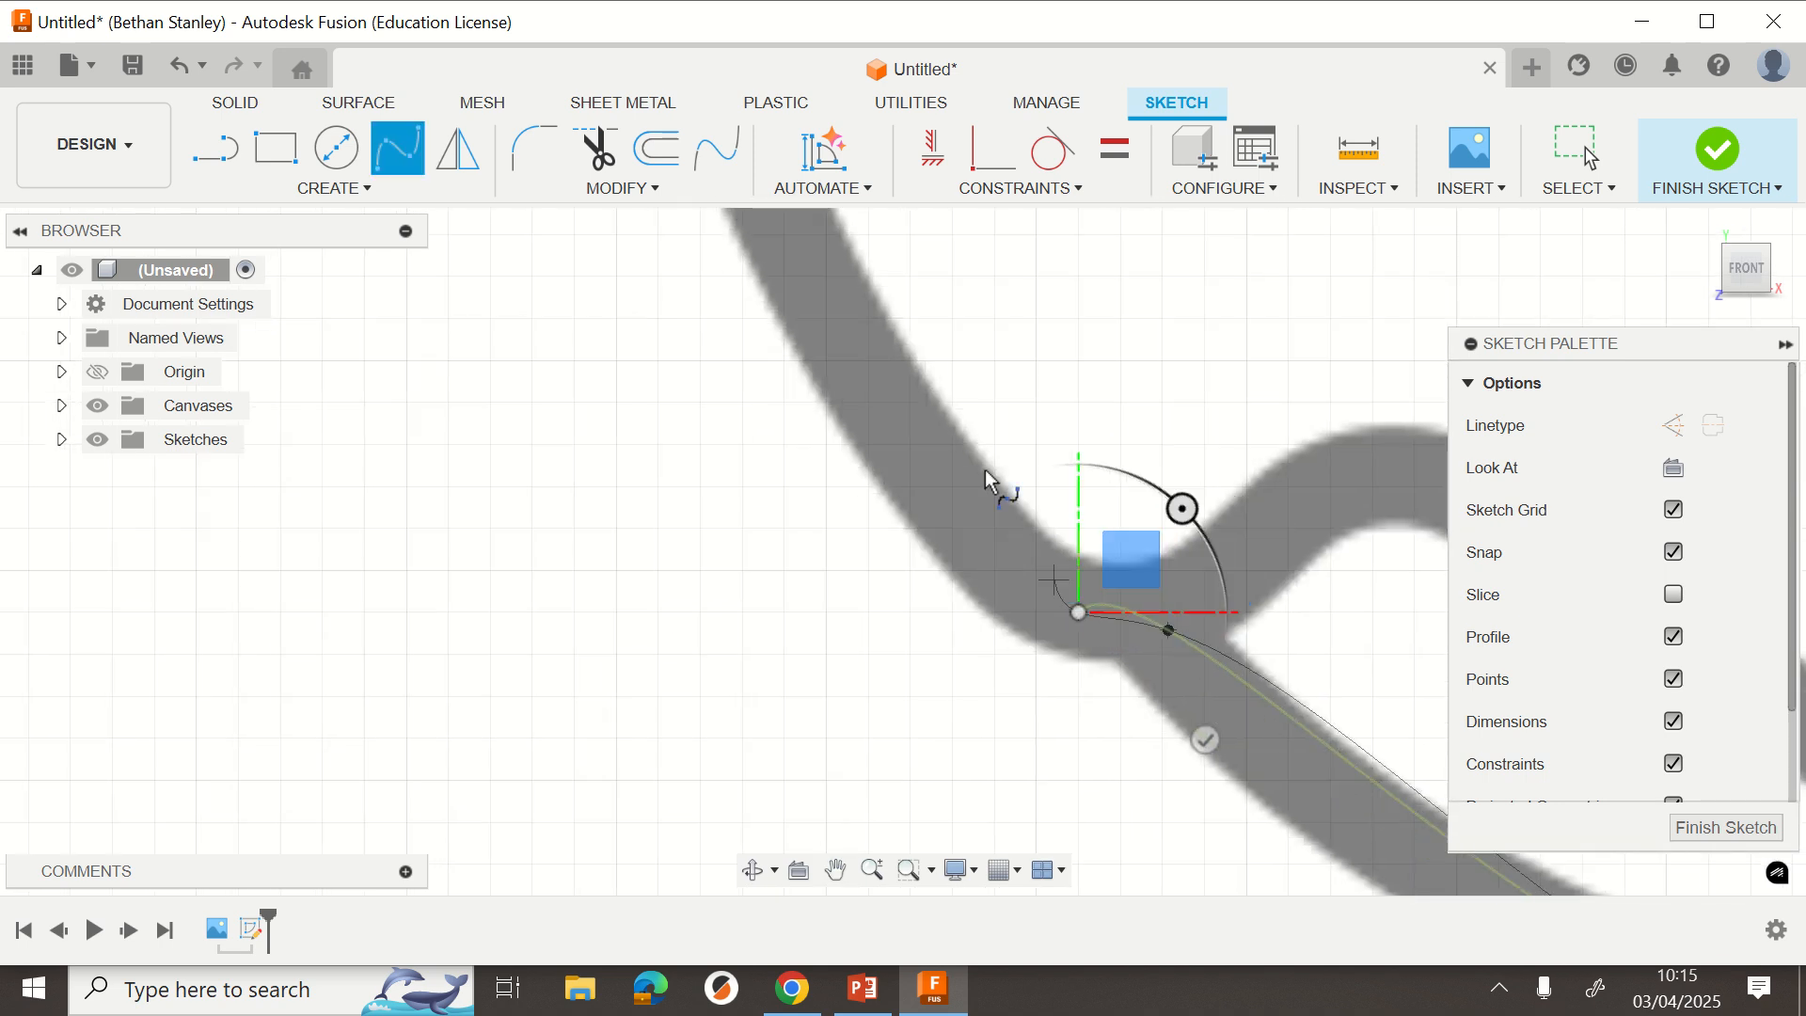
# Trace the donut's left outer edge upward with the spline, around onto the upper left curve.
pyautogui.moveTo(906, 446); pyautogui.dragTo(1059, 825, button='middle')
pyautogui.click(852, 346)
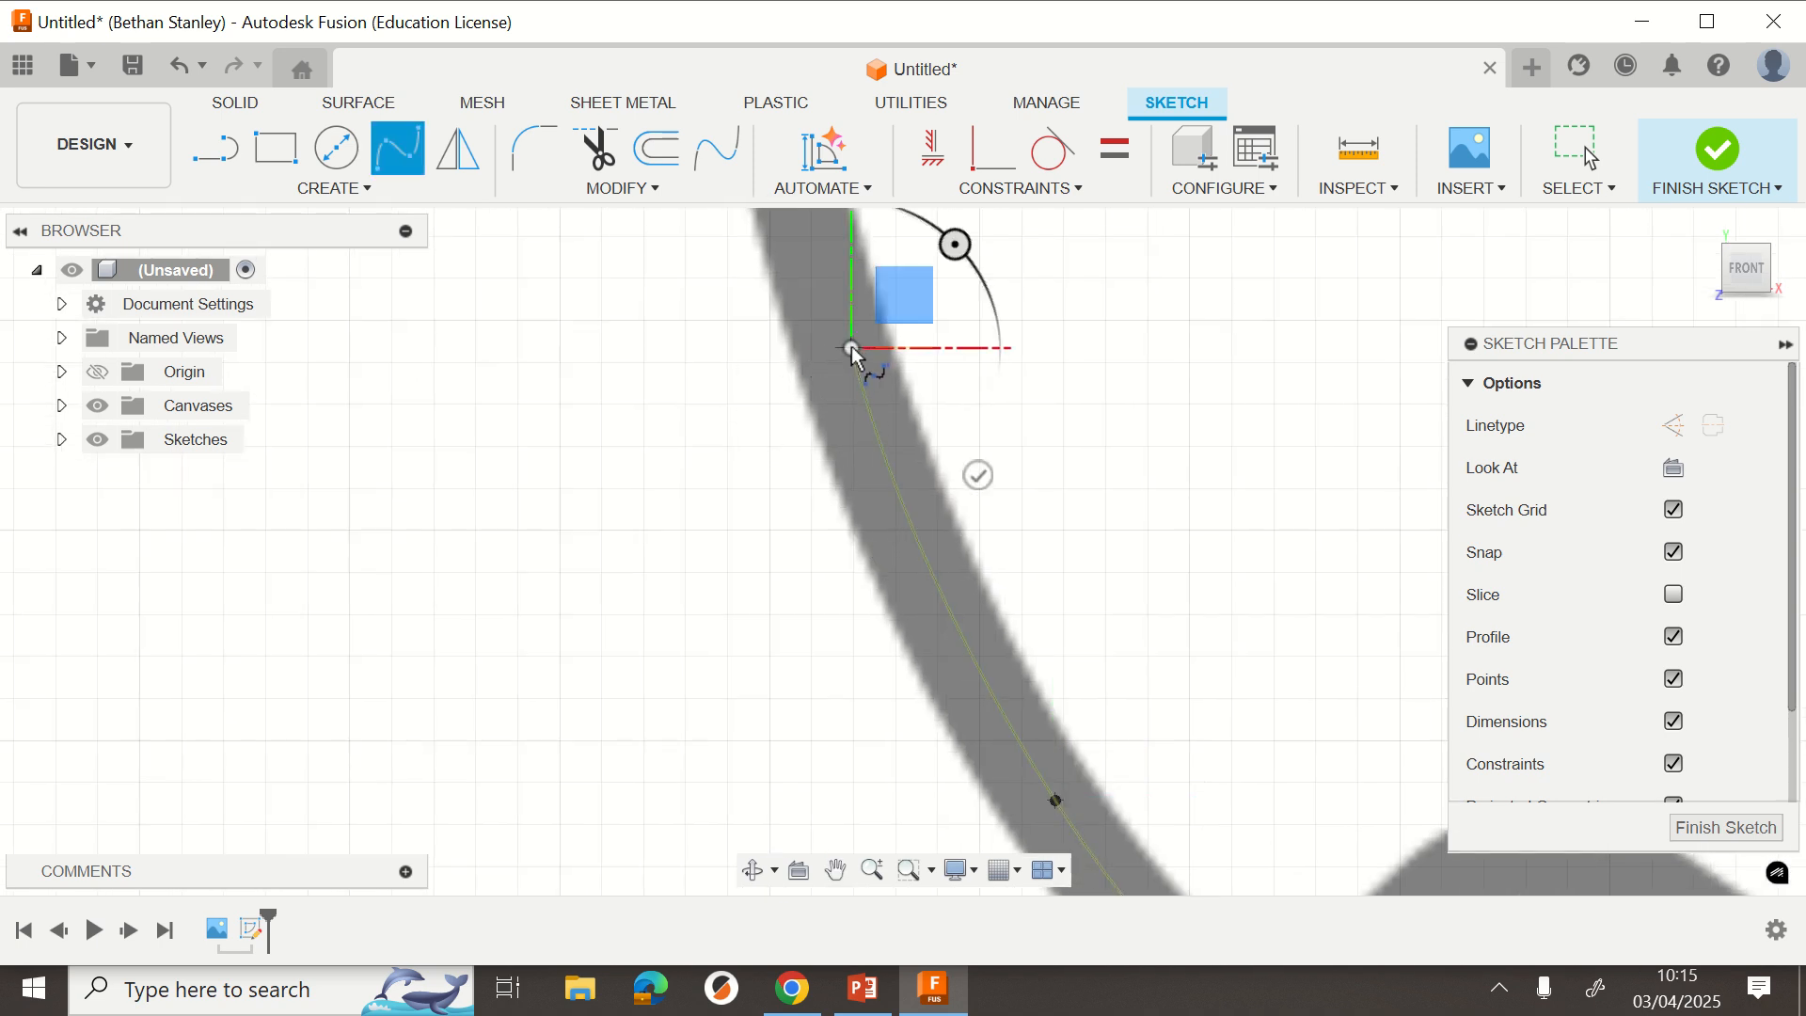
pyautogui.moveTo(850, 347); pyautogui.dragTo(1054, 962, button='middle')
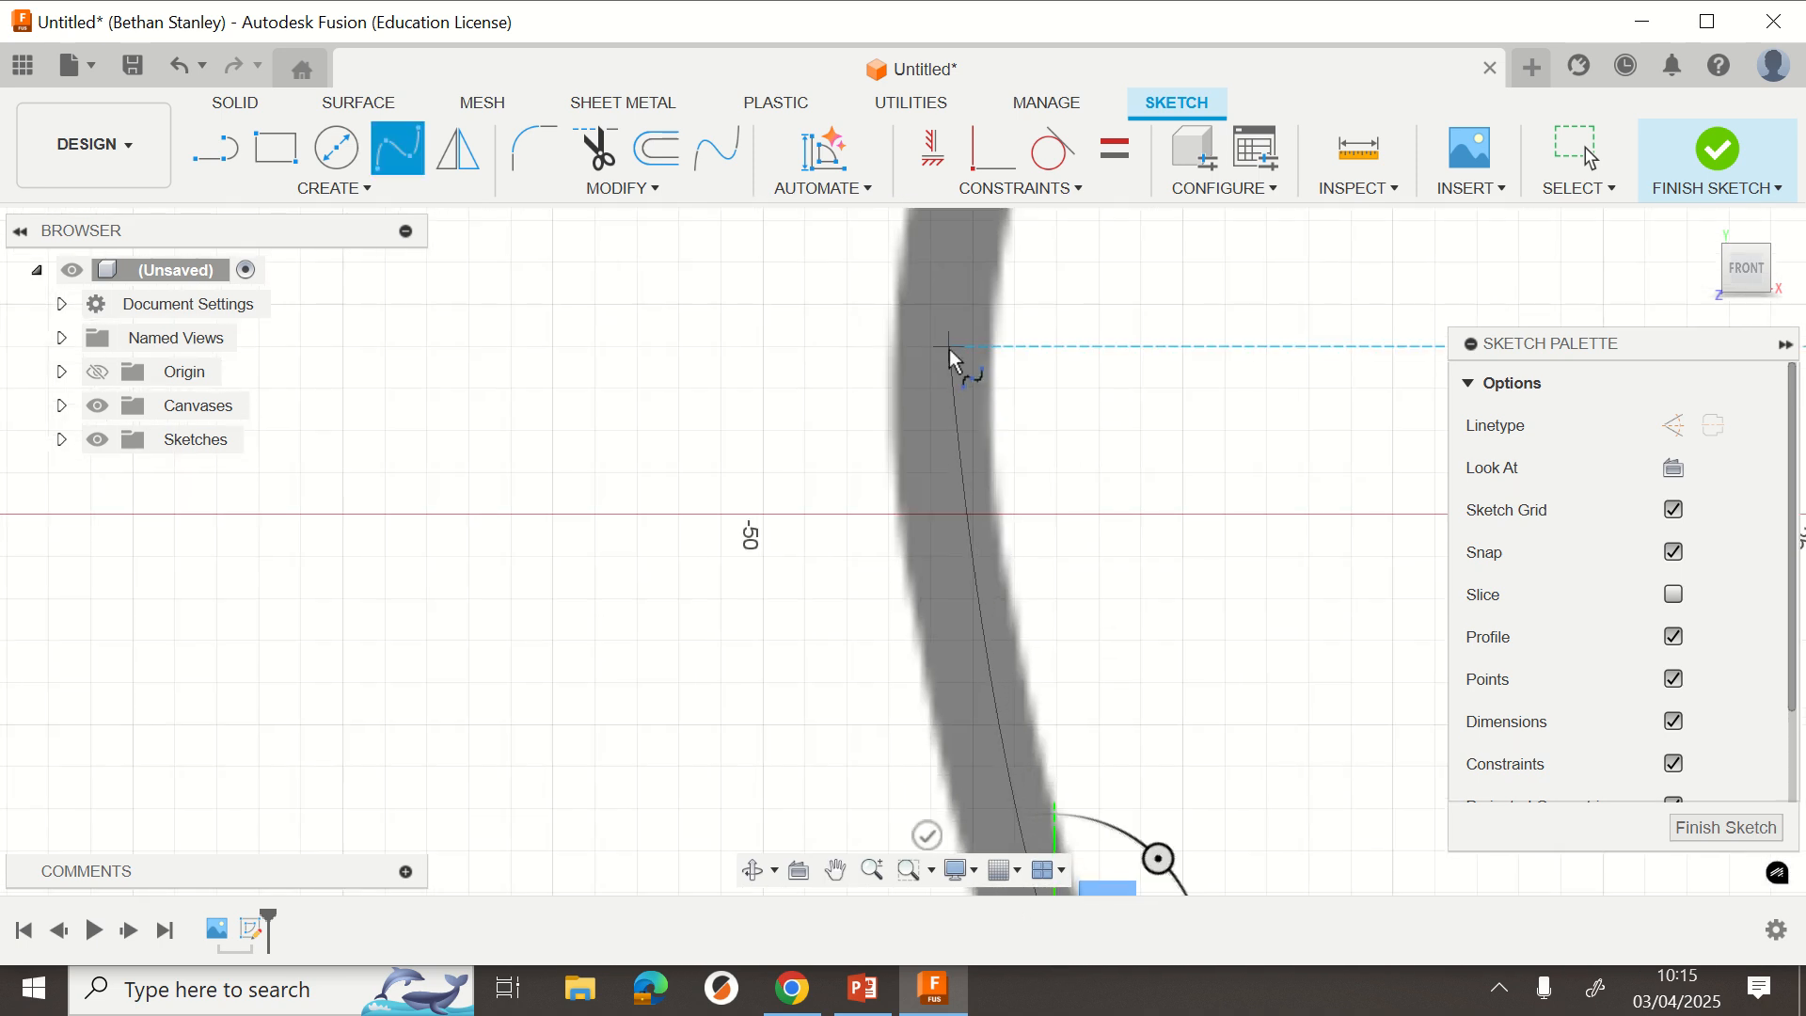
pyautogui.click(946, 514)
pyautogui.moveTo(937, 740)
pyautogui.mouseDown(button='middle')
pyautogui.moveTo(871, 758)
pyautogui.moveTo(940, 471)
pyautogui.moveTo(629, 858)
pyautogui.moveTo(430, 866)
pyautogui.mouseUp(button='middle')
pyautogui.click(750, 561)
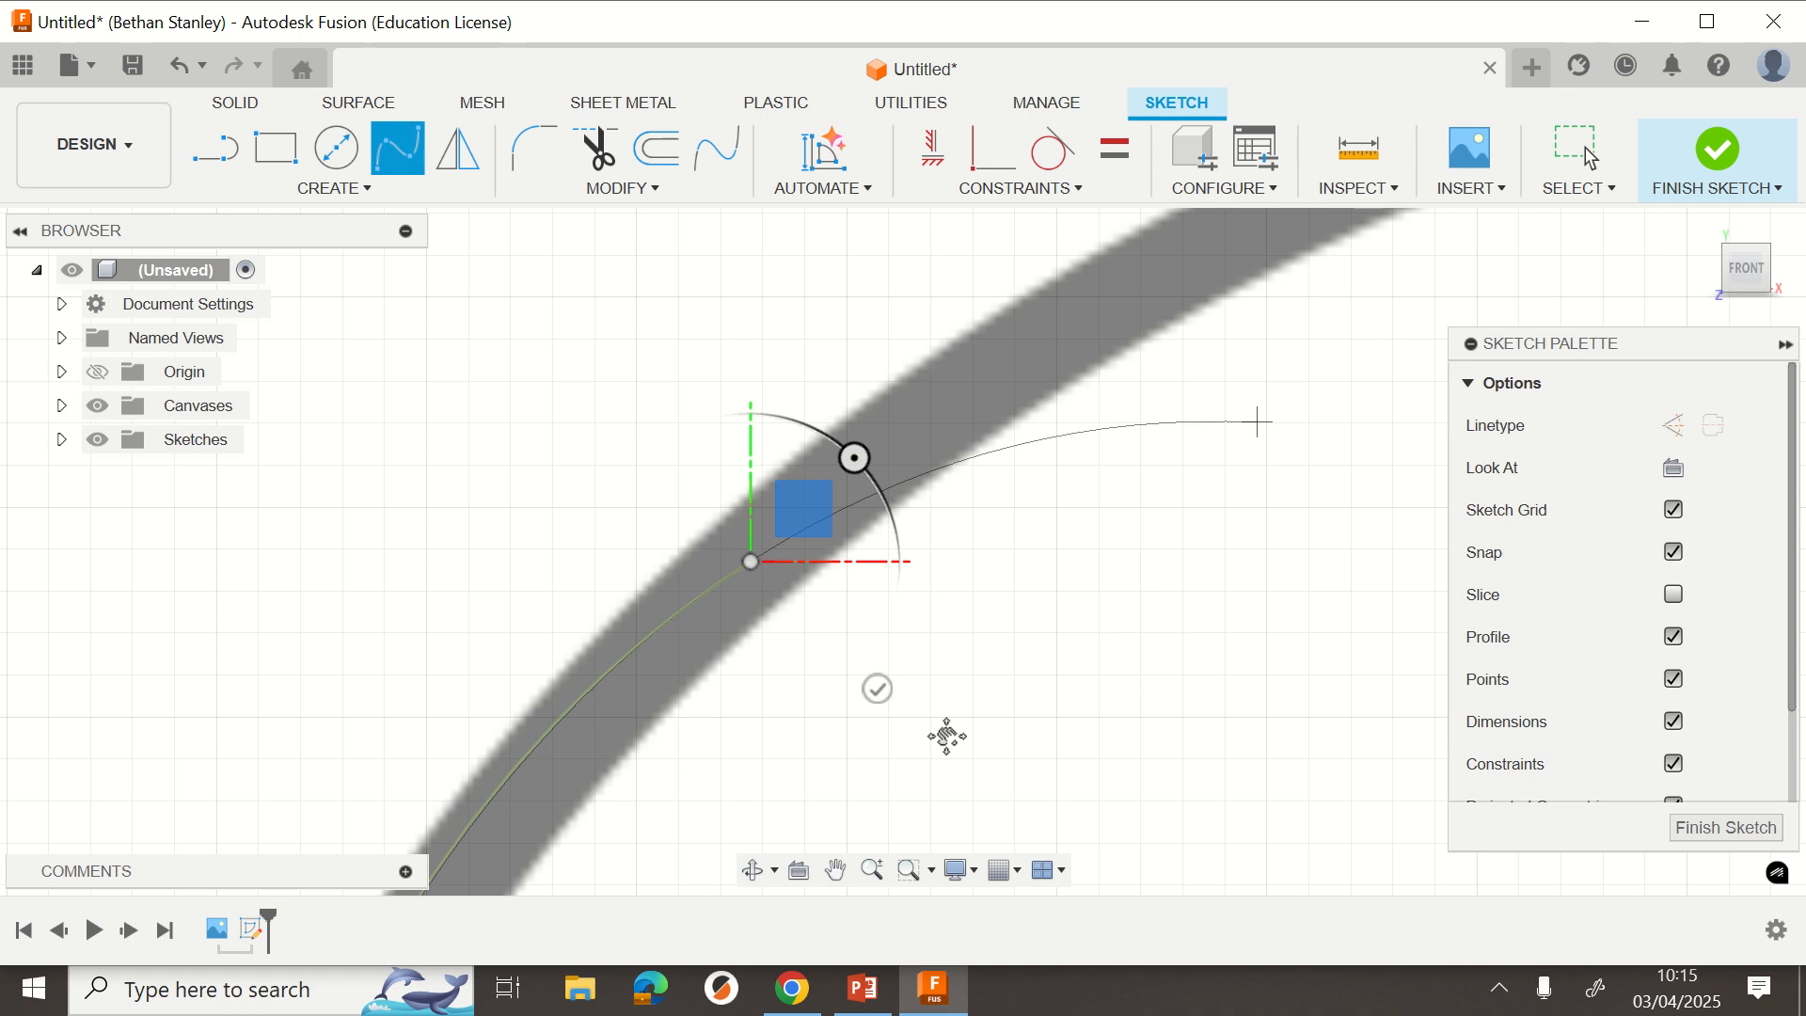
# Continue the spline along the upper left curve and close the outer outline at the first spline's starting point.
pyautogui.moveTo(1250, 420); pyautogui.dragTo(864, 776, button='middle')
pyautogui.moveTo(974, 527)
pyautogui.mouseDown(button='middle')
pyautogui.moveTo(1101, 652)
pyautogui.moveTo(807, 696)
pyautogui.mouseUp(button='middle')
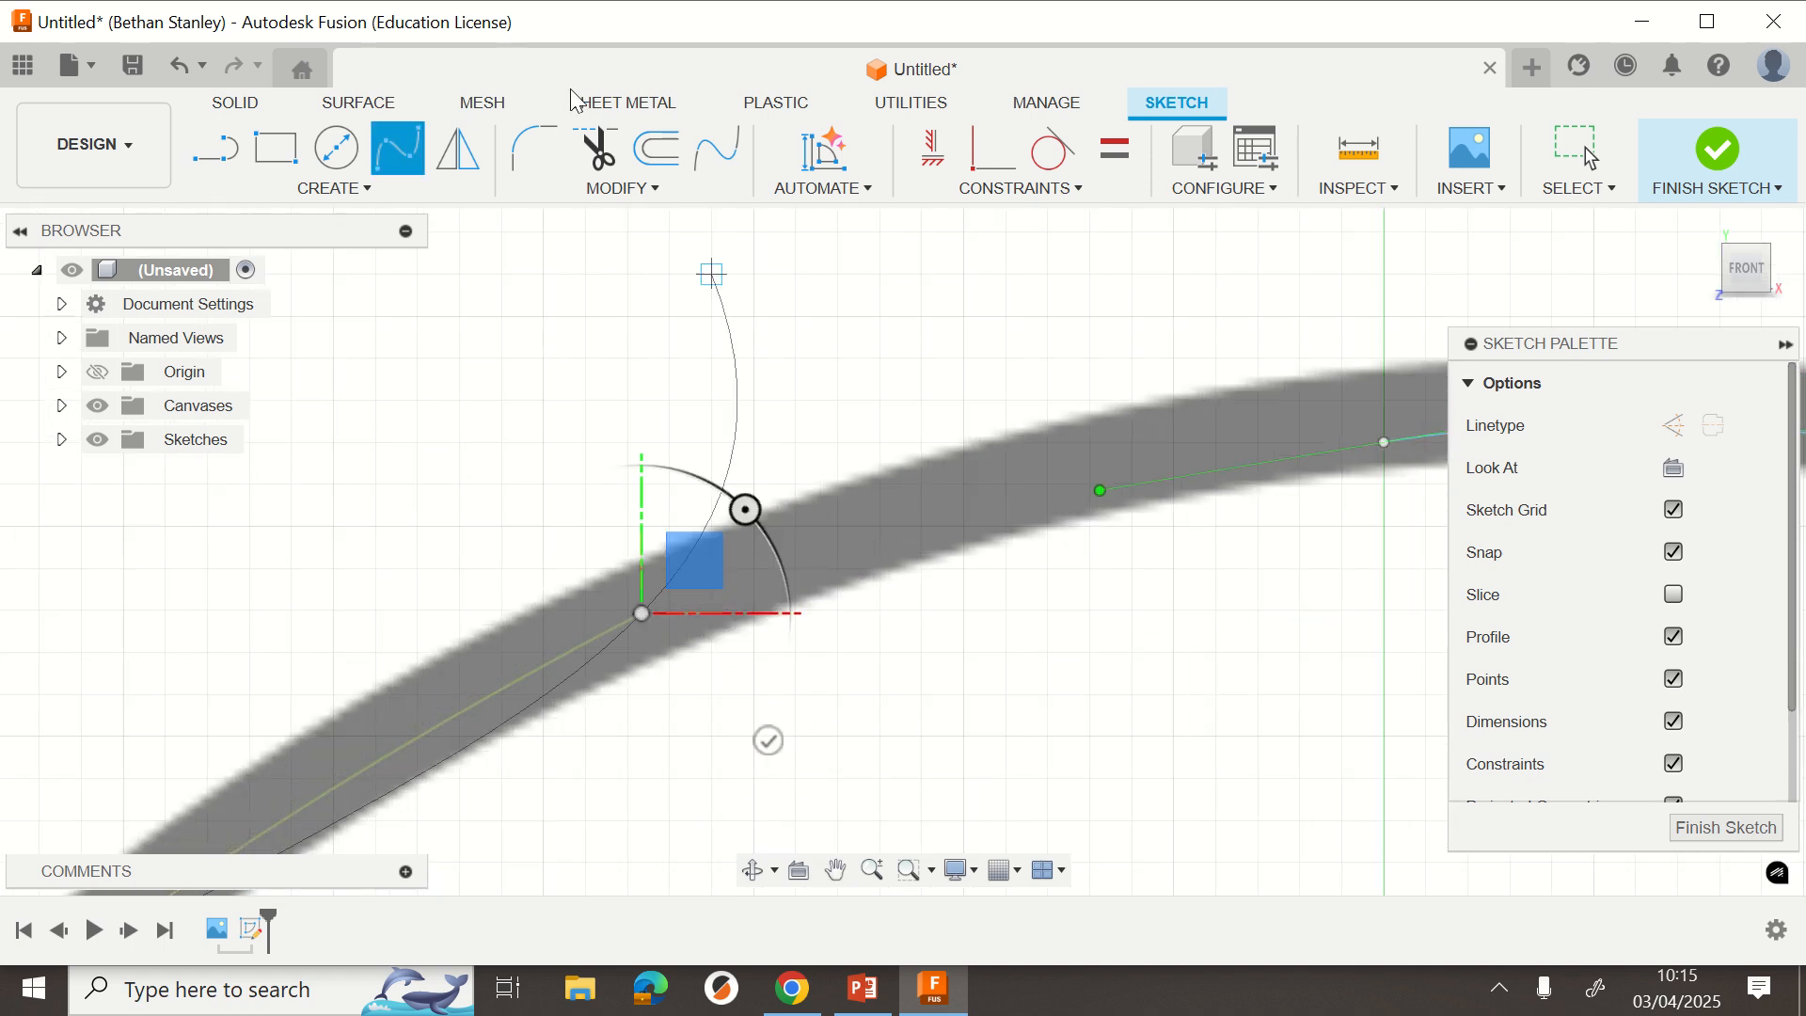
pyautogui.moveTo(971, 580)
pyautogui.mouseDown(button='middle')
pyautogui.moveTo(637, 750)
pyautogui.moveTo(510, 762)
pyautogui.mouseUp(button='middle')
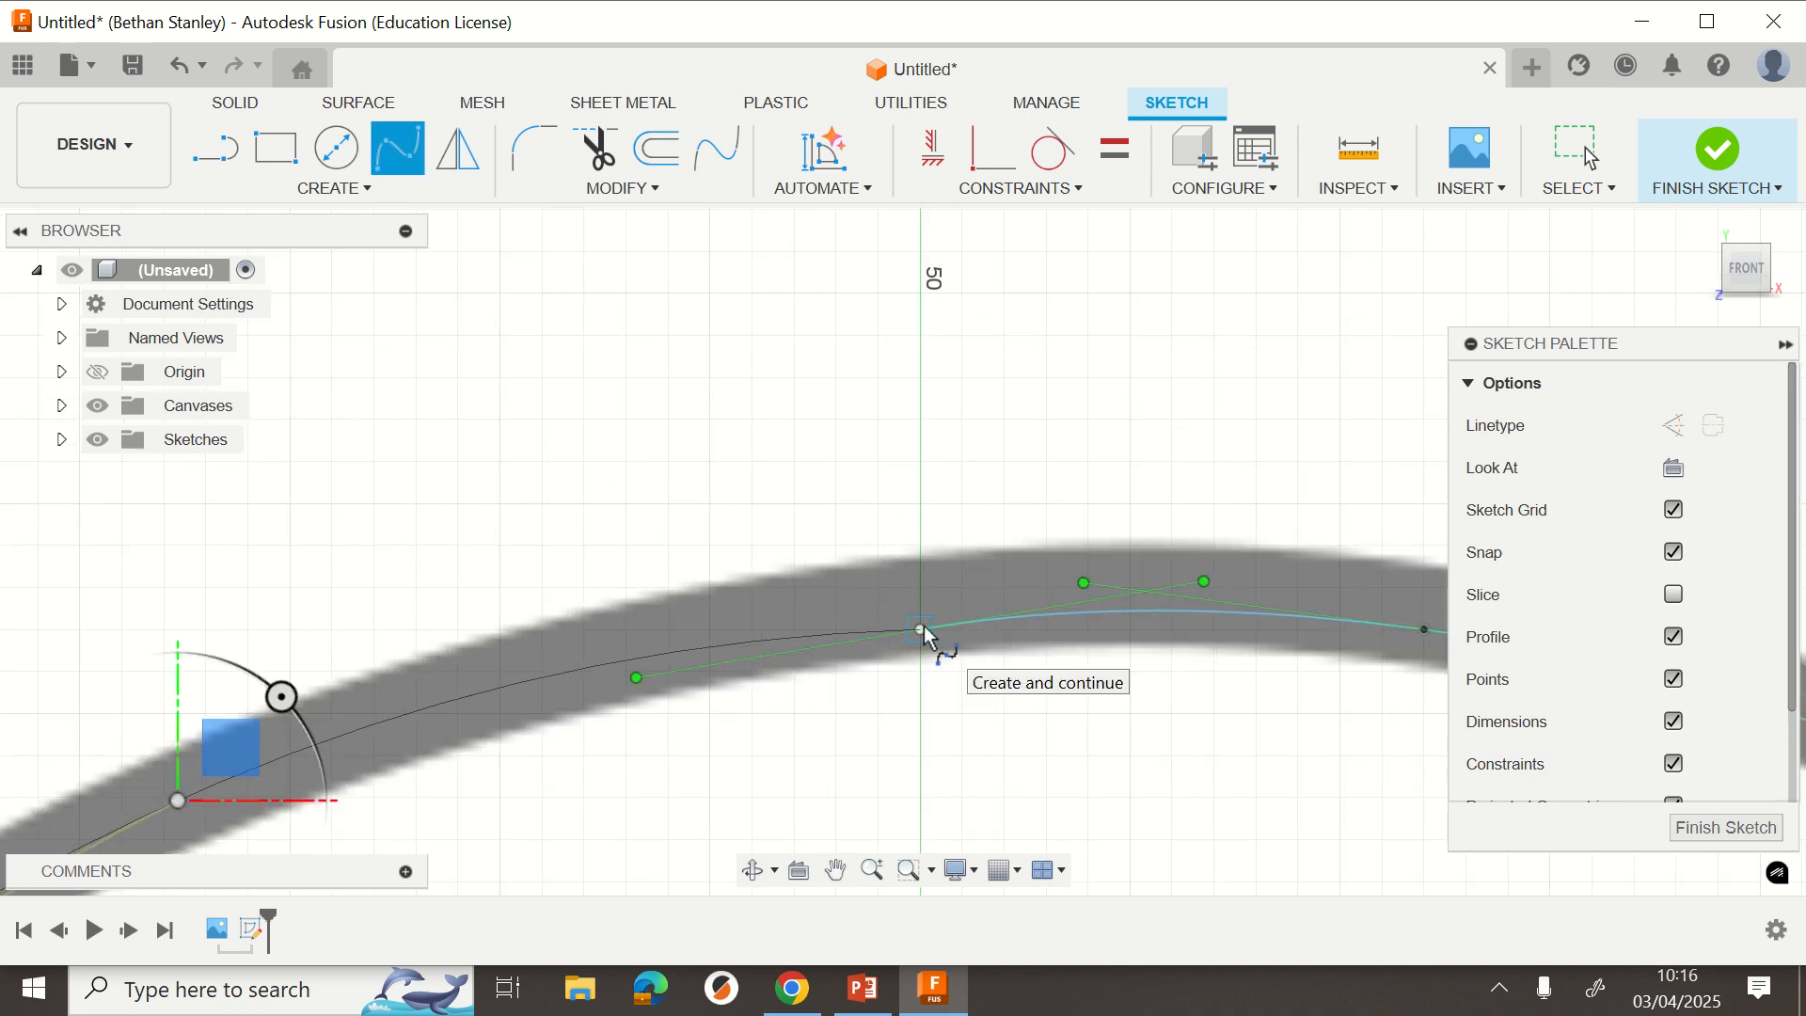
pyautogui.click(782, 628)
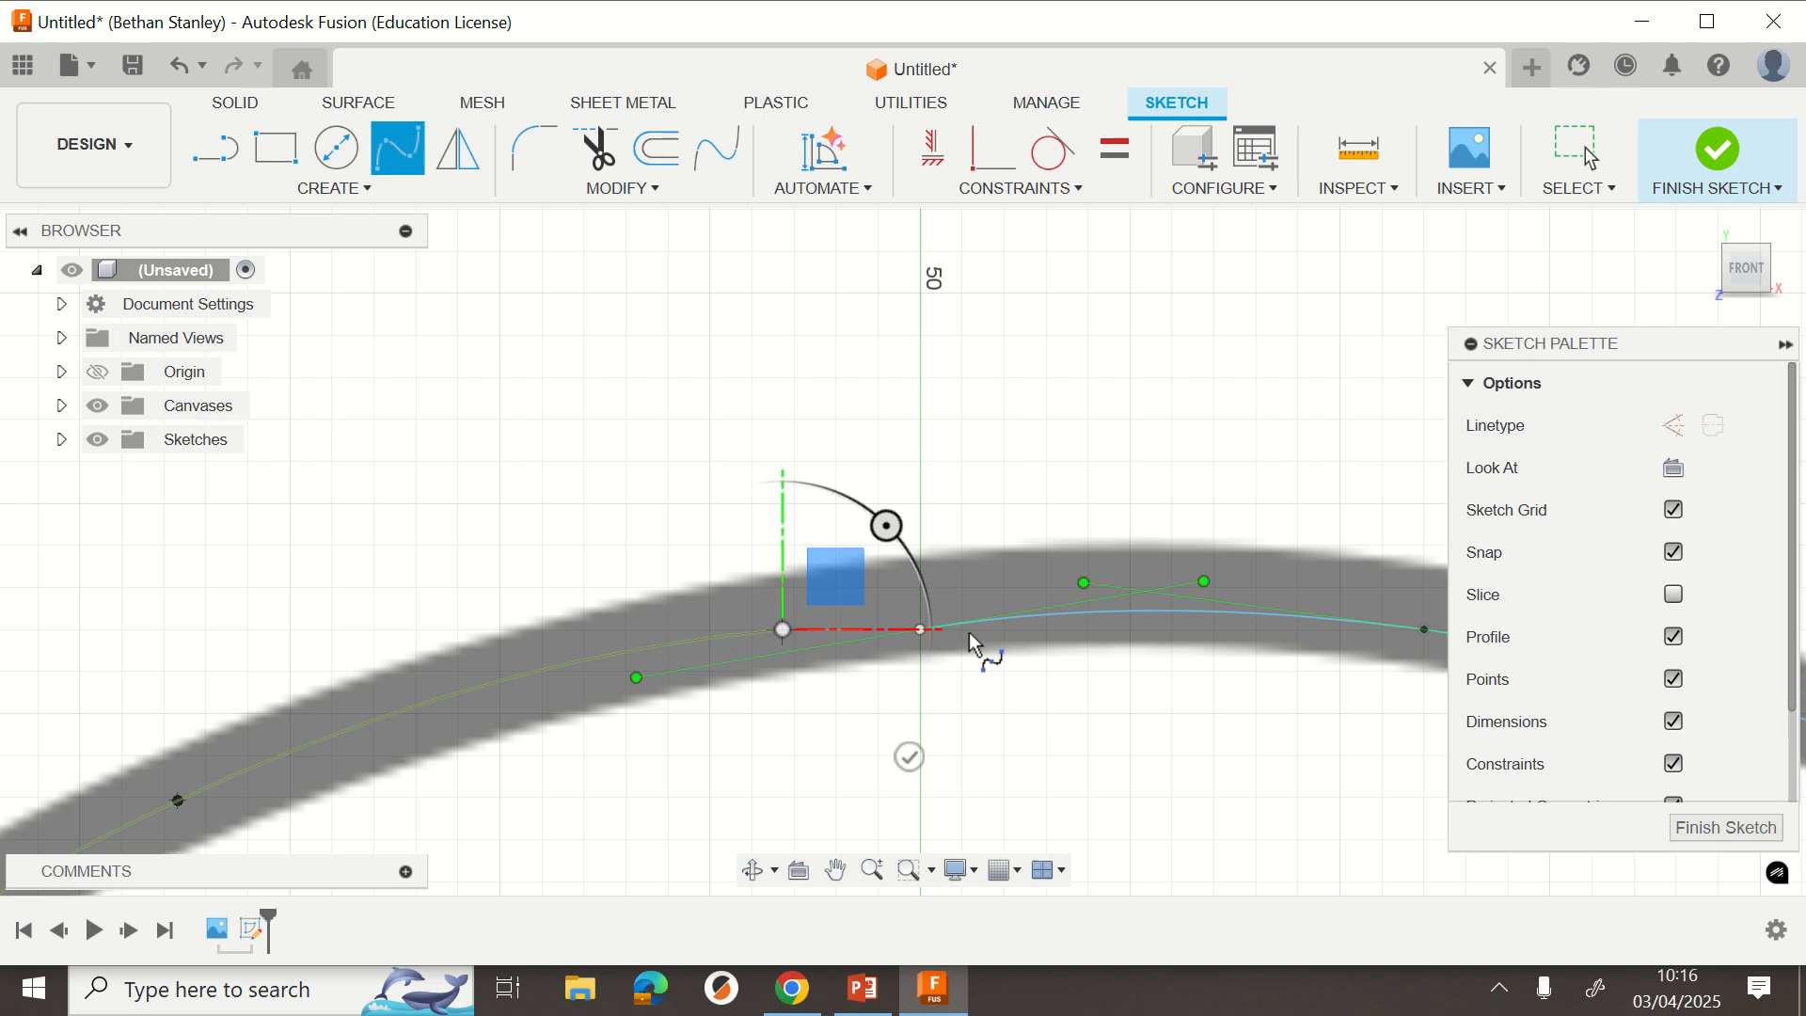
pyautogui.click(922, 630)
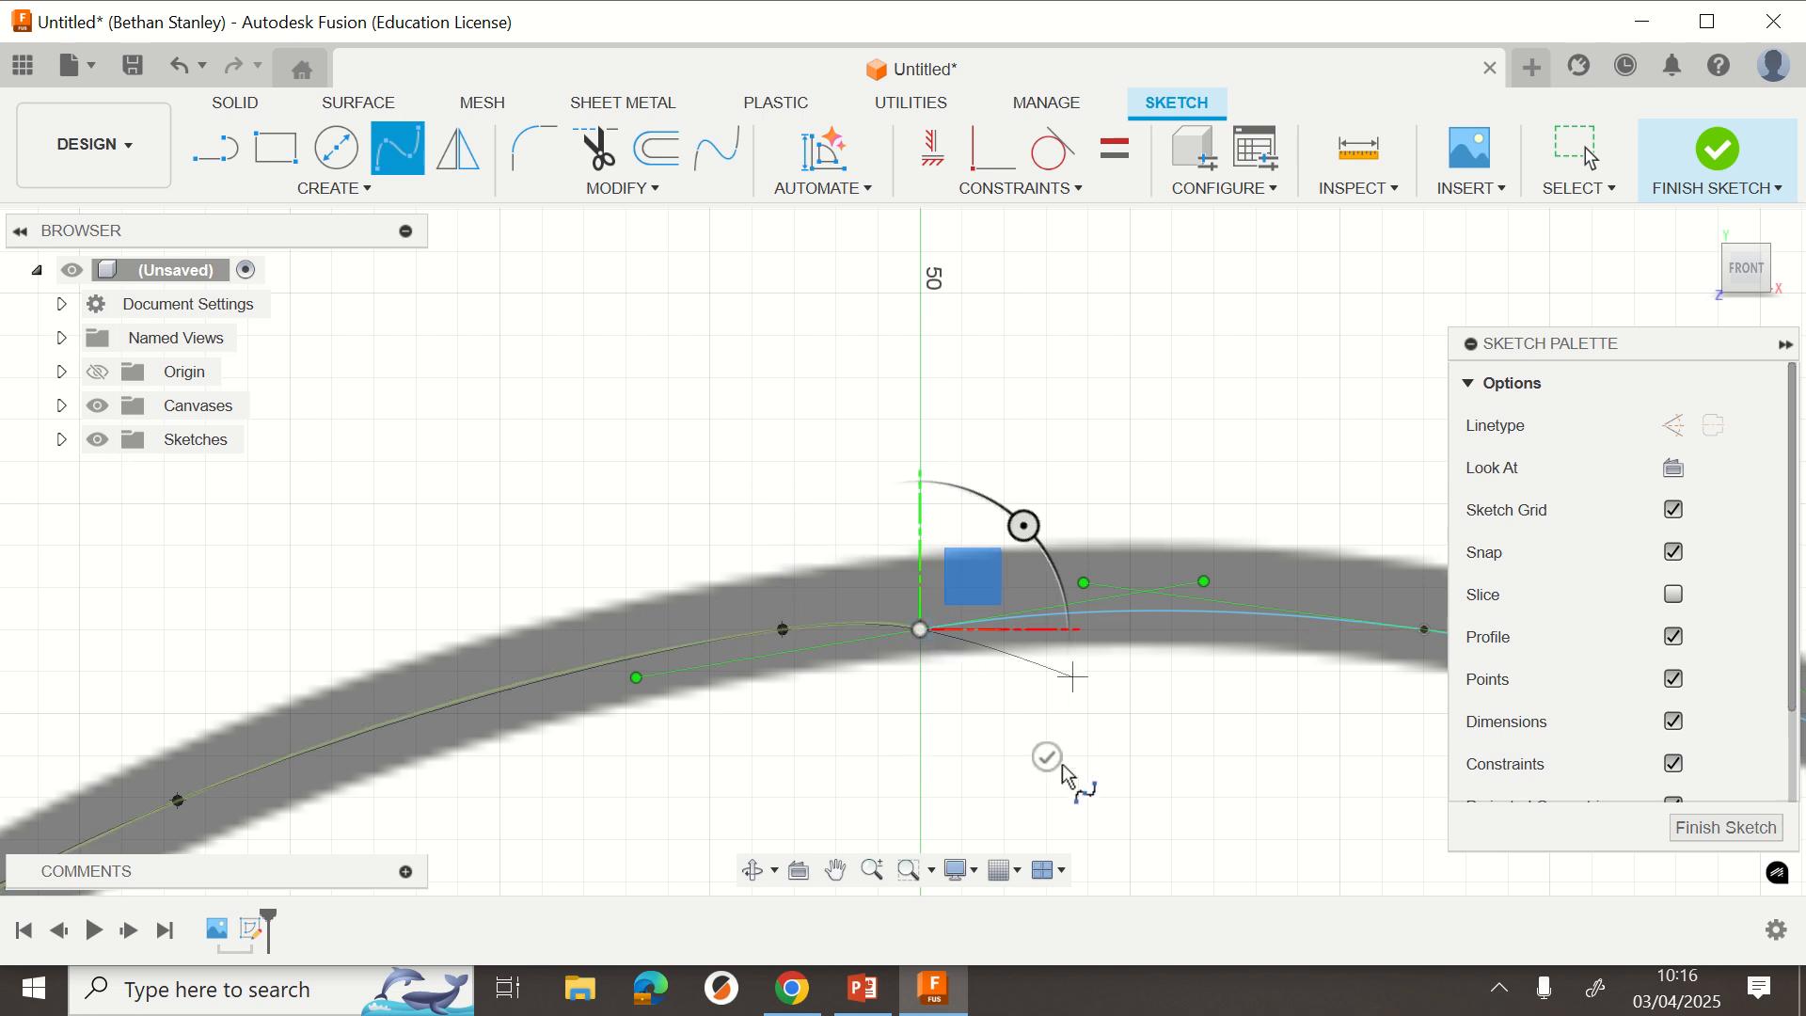
# Start a new spline on the upper edge of the donut's hole outline and trace it around the right side to the lower right.
pyautogui.scroll(-10, 1053, 757)
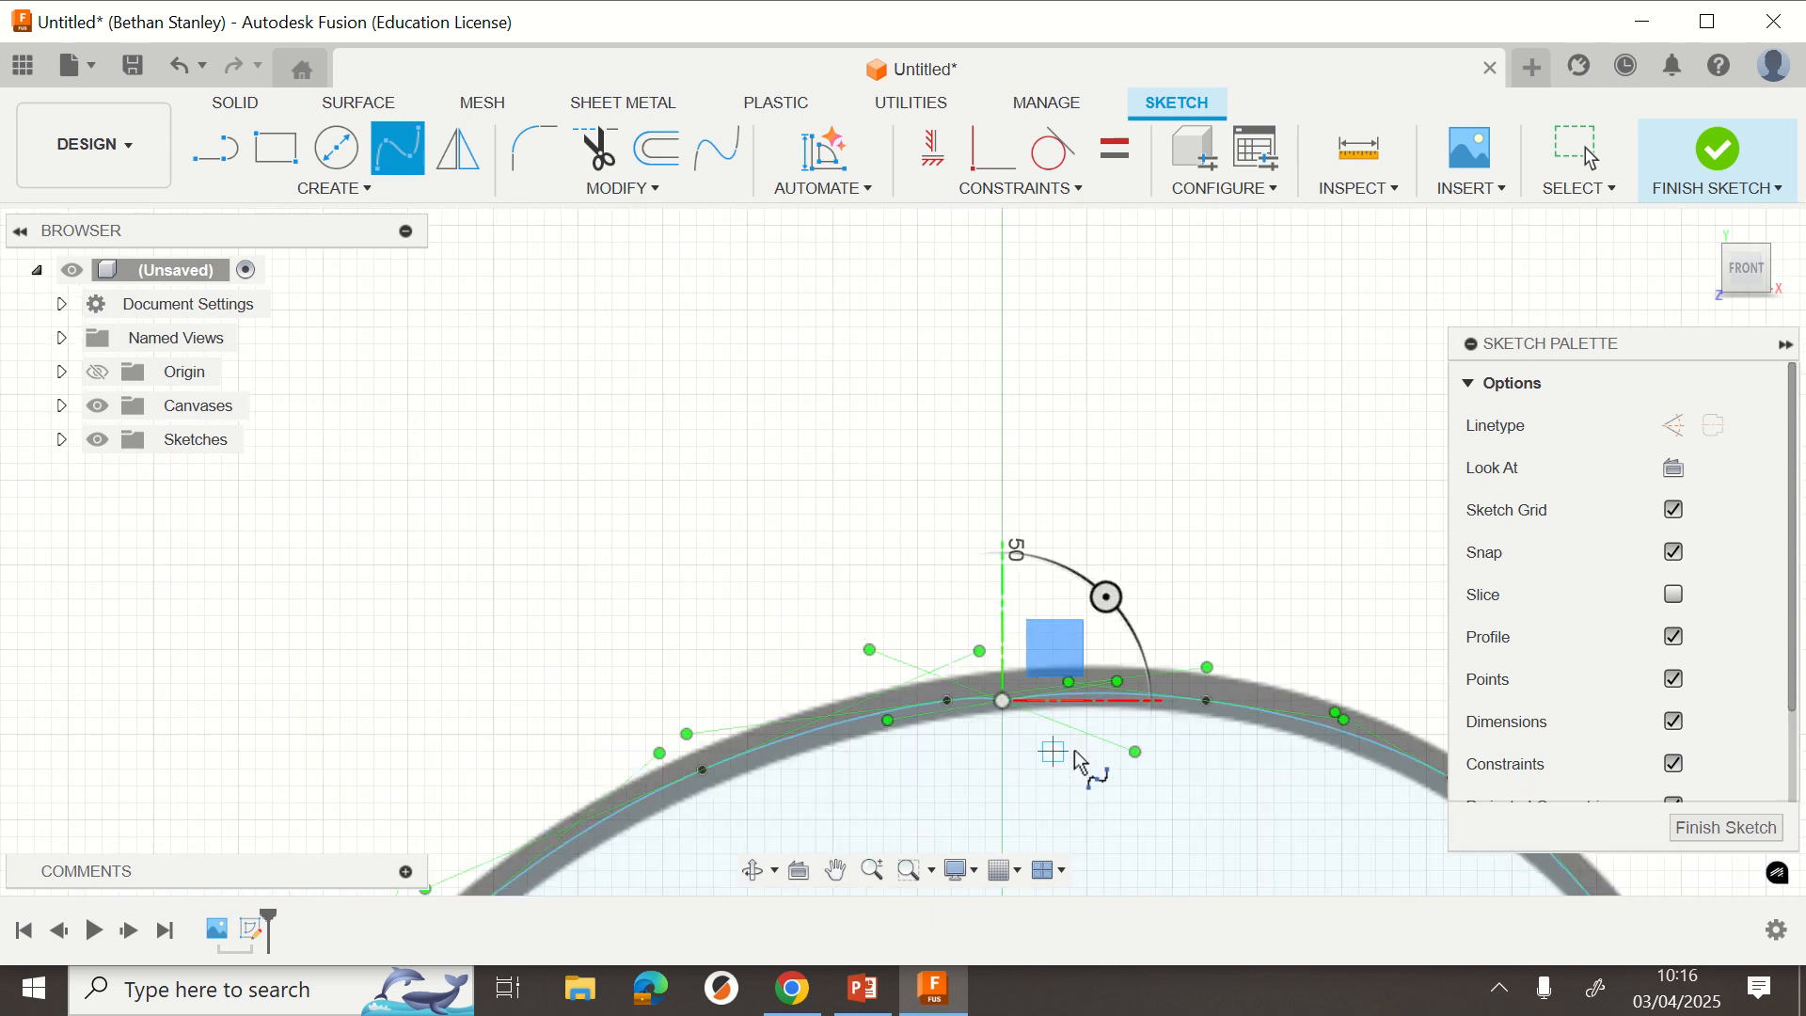
pyautogui.scroll(-6, 1088, 664)
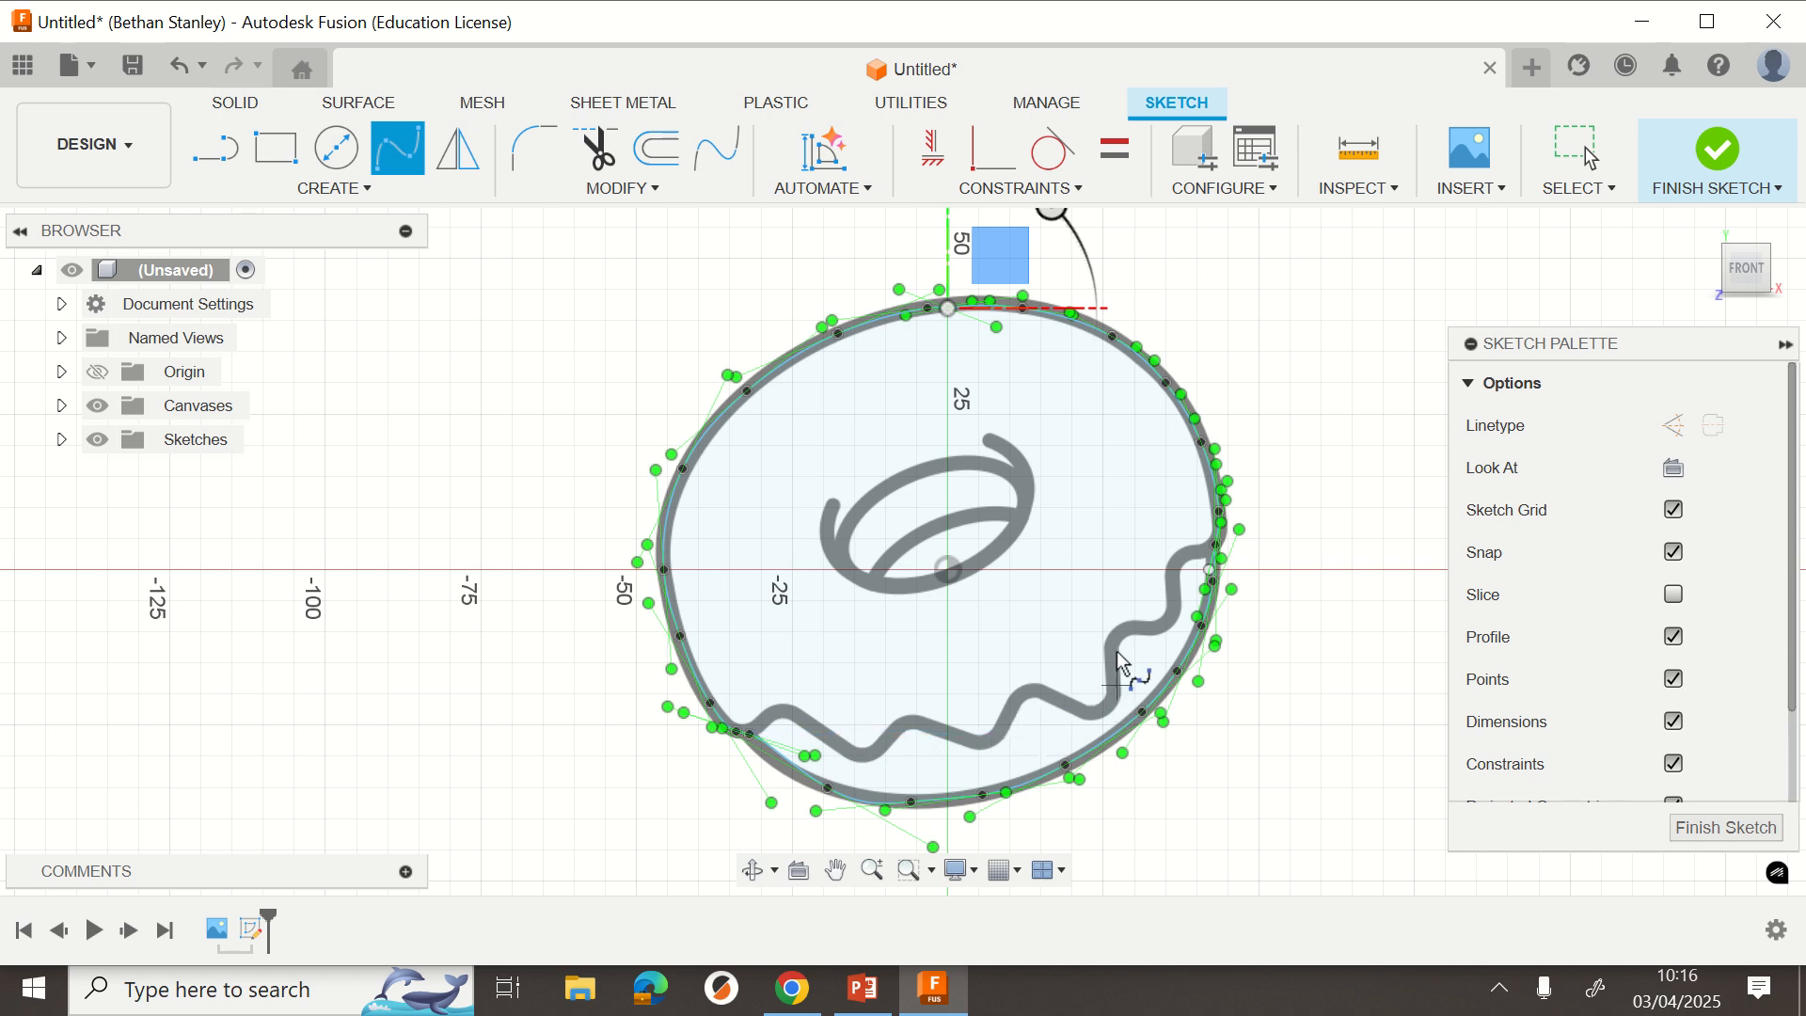
pyautogui.scroll(8, 991, 516)
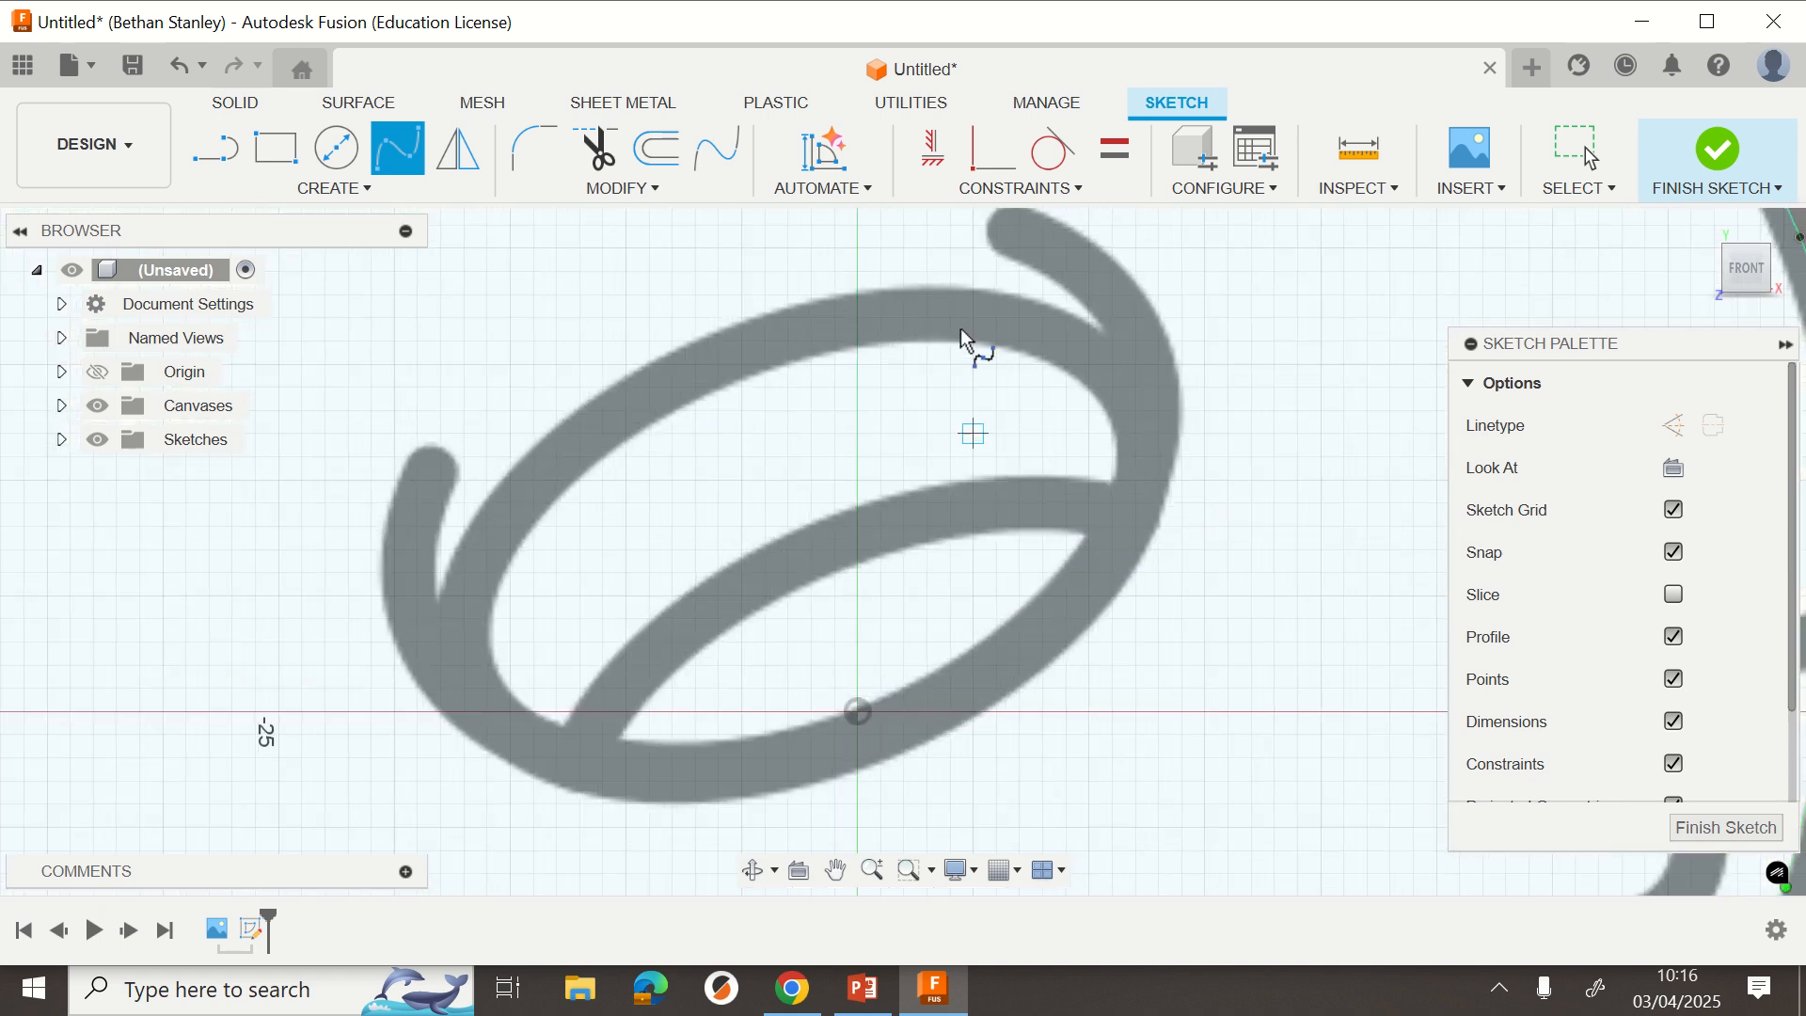
pyautogui.click(885, 309)
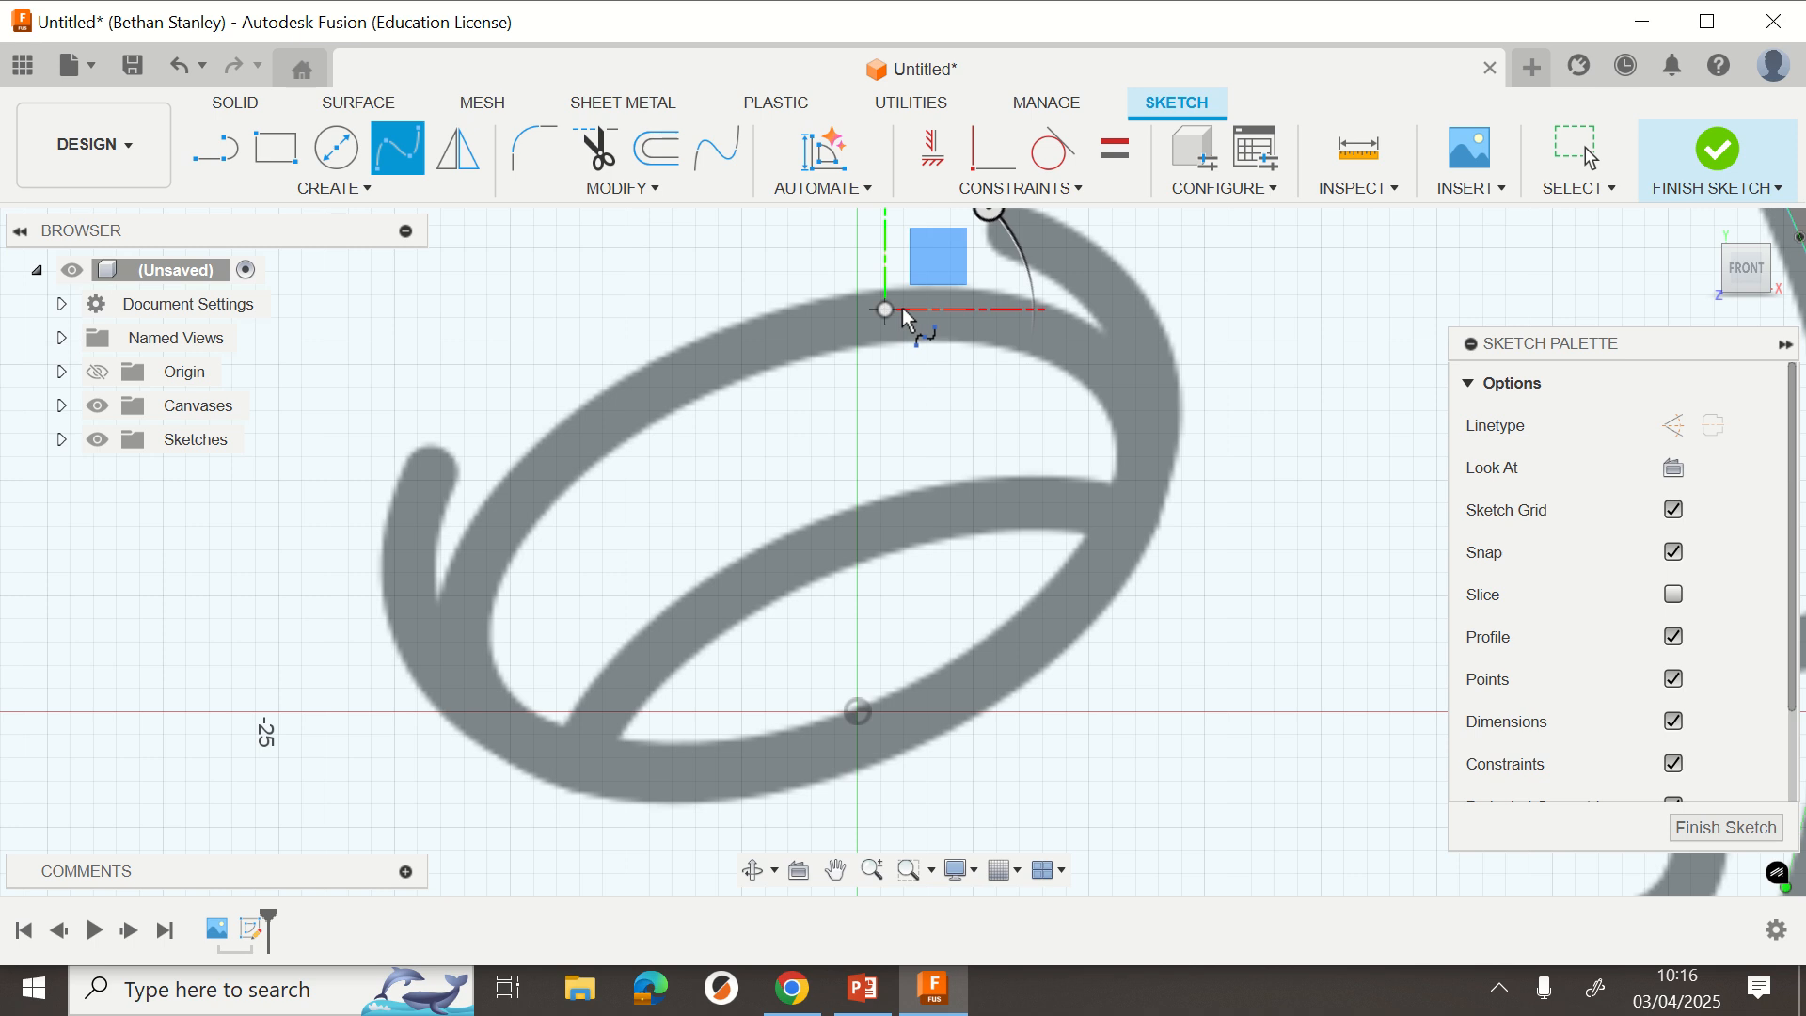
pyautogui.click(1091, 341)
pyautogui.click(1159, 458)
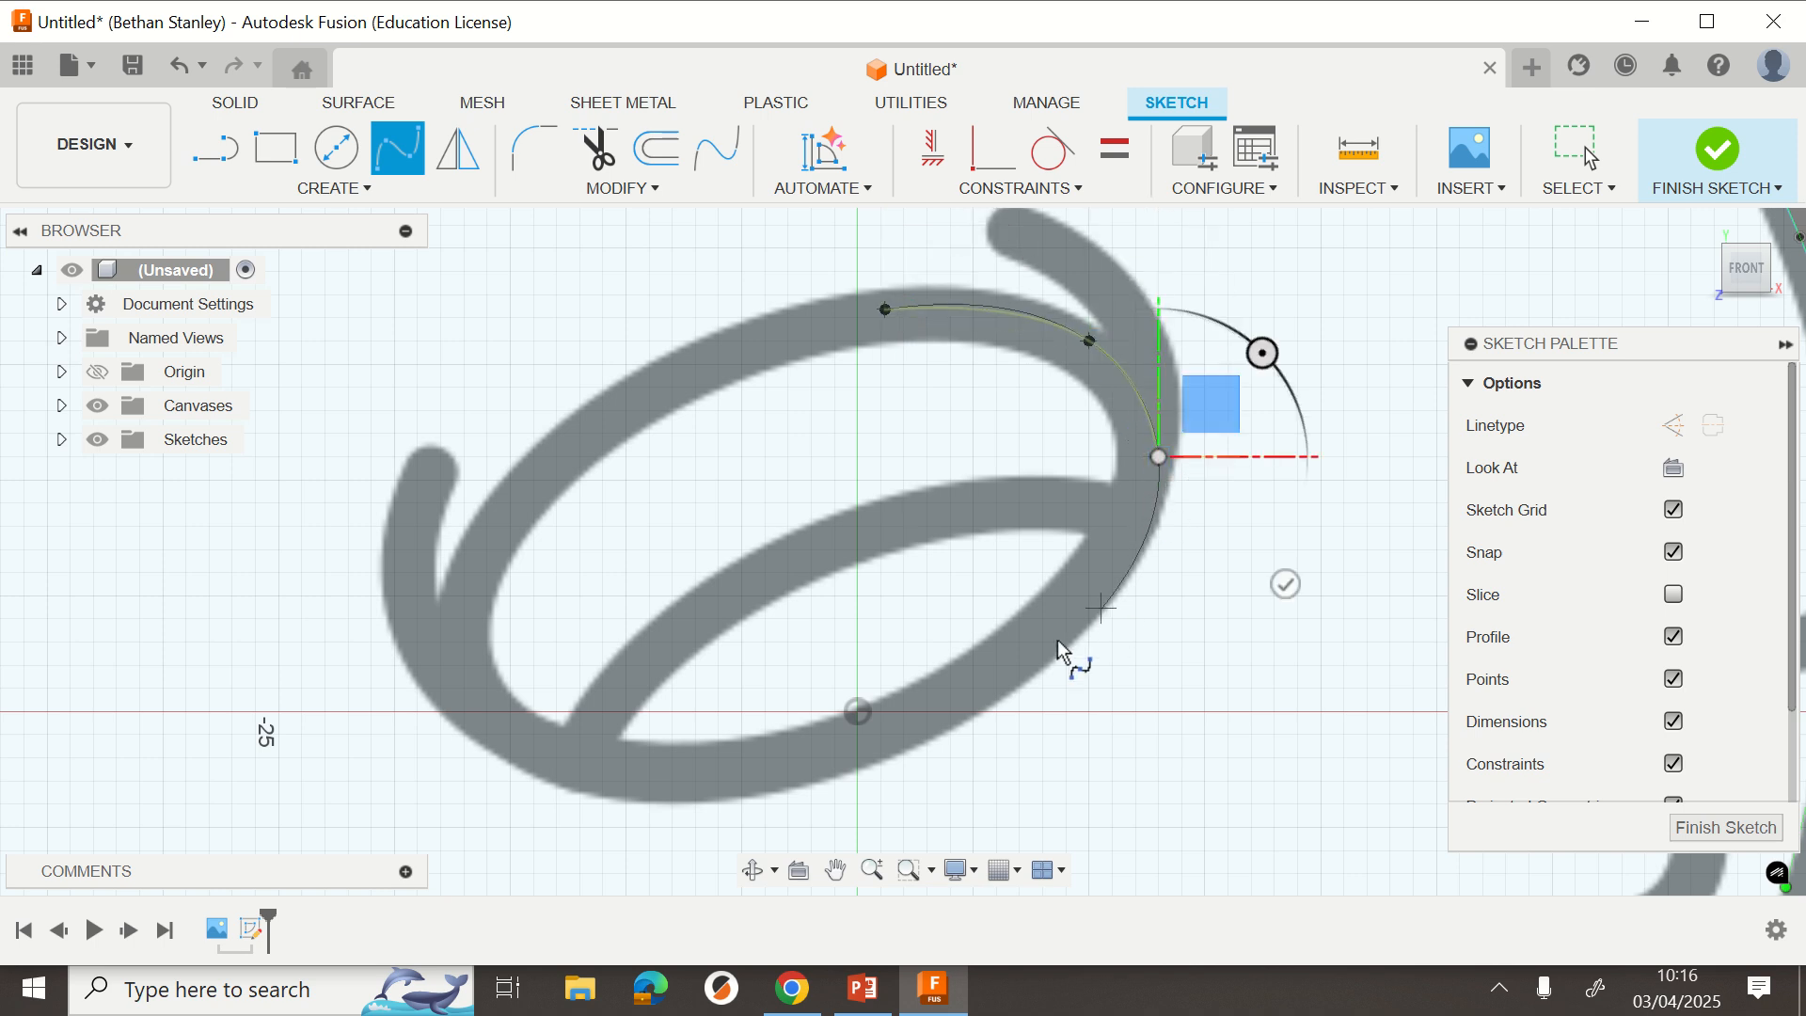
pyautogui.click(1032, 657)
# Trace the lower and left edges of the hole outline and close the spline at its starting point.
pyautogui.click(733, 771)
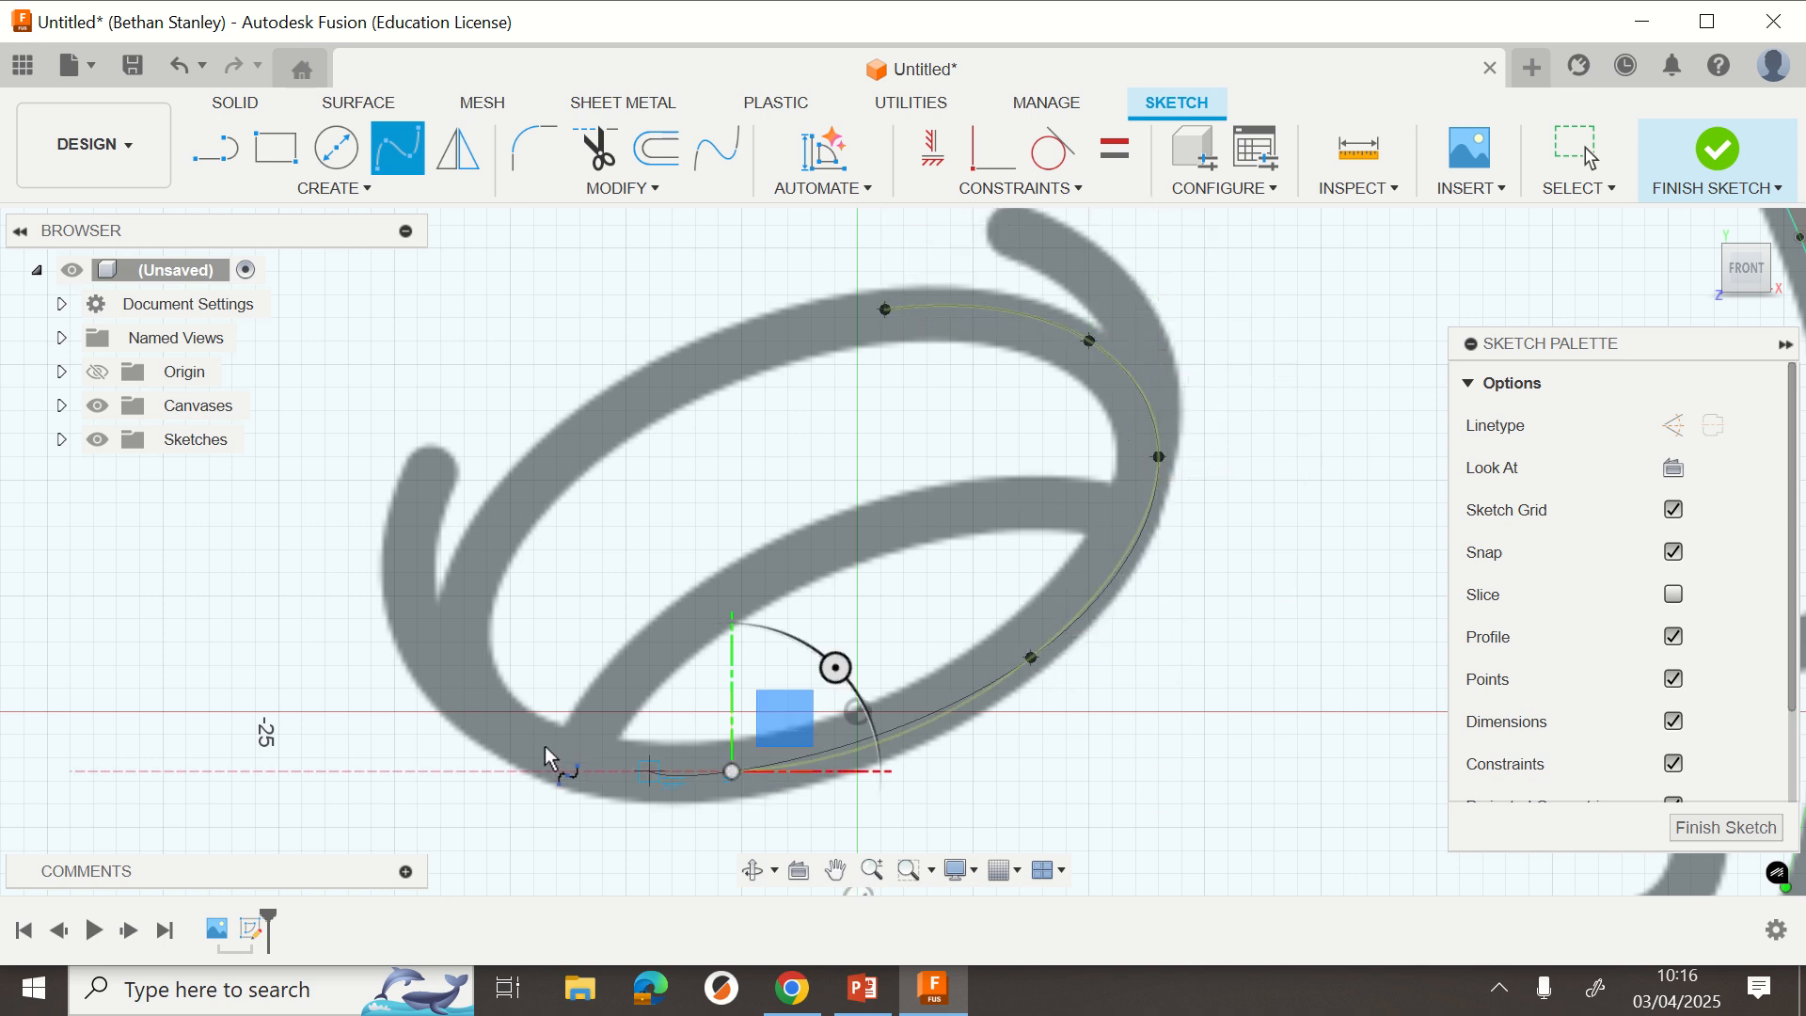
pyautogui.click(510, 735)
pyautogui.click(469, 557)
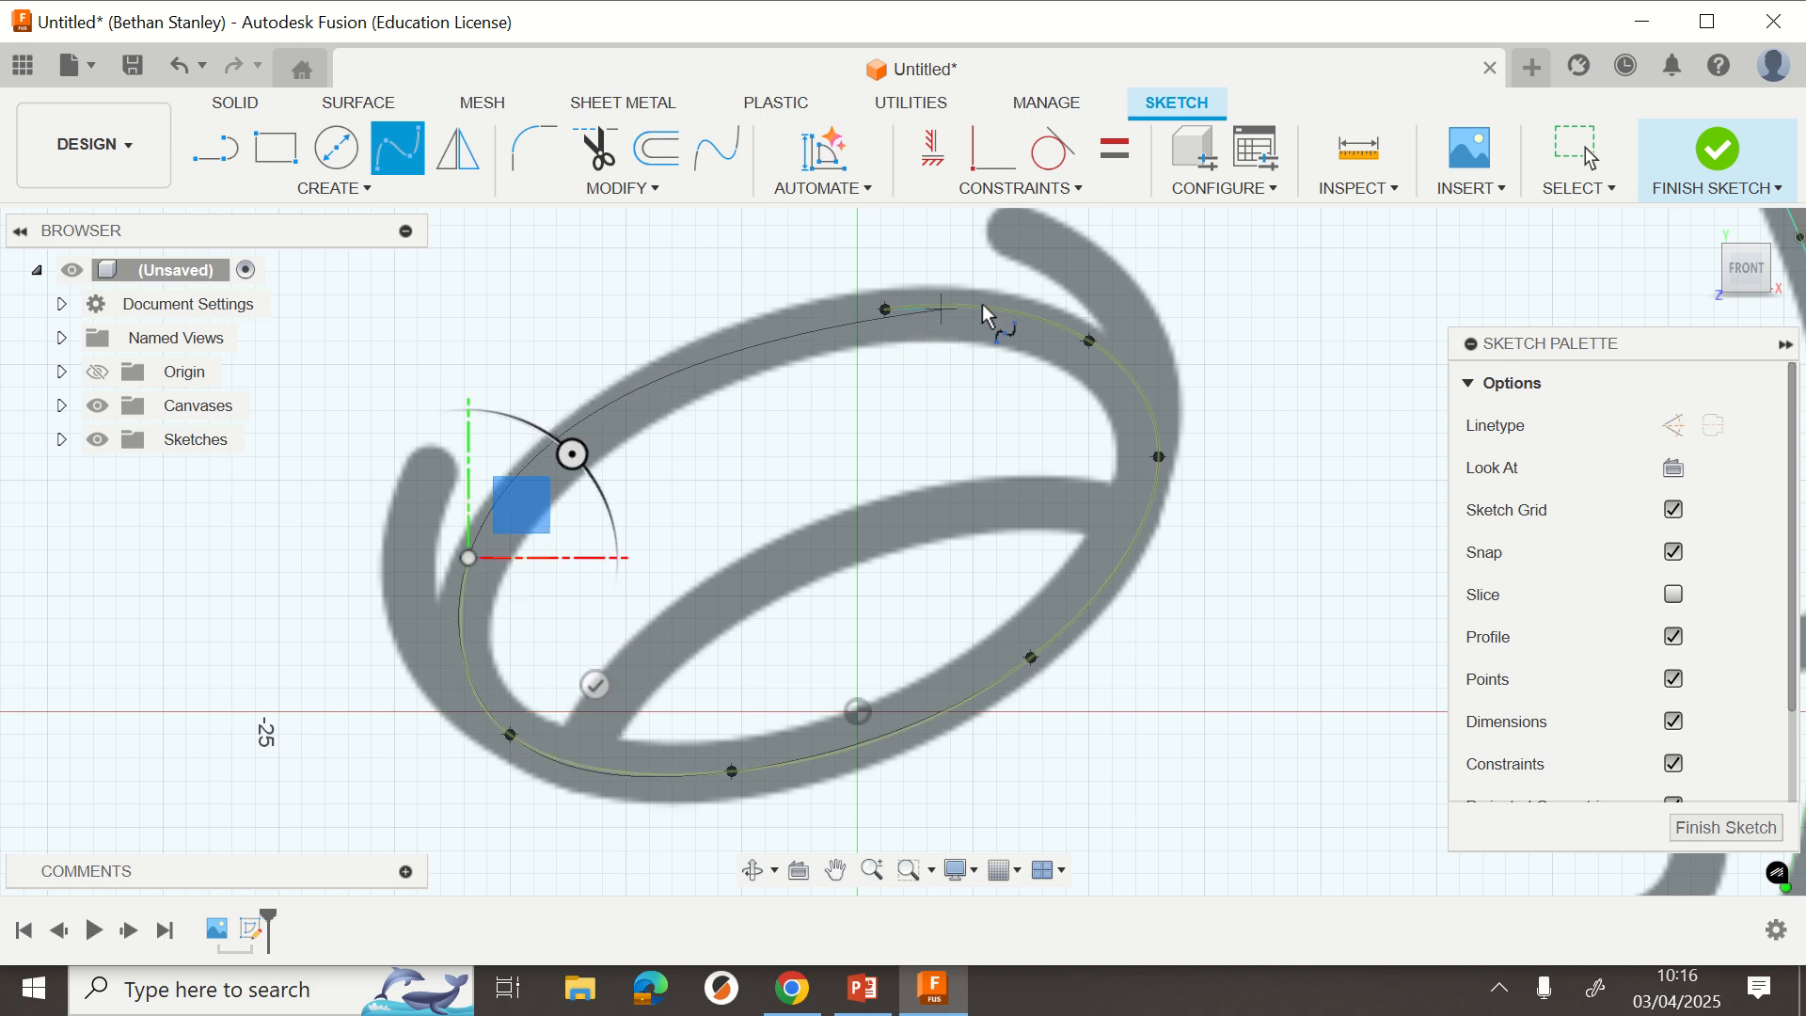
pyautogui.moveTo(936, 318); pyautogui.dragTo(719, 531, button='middle')
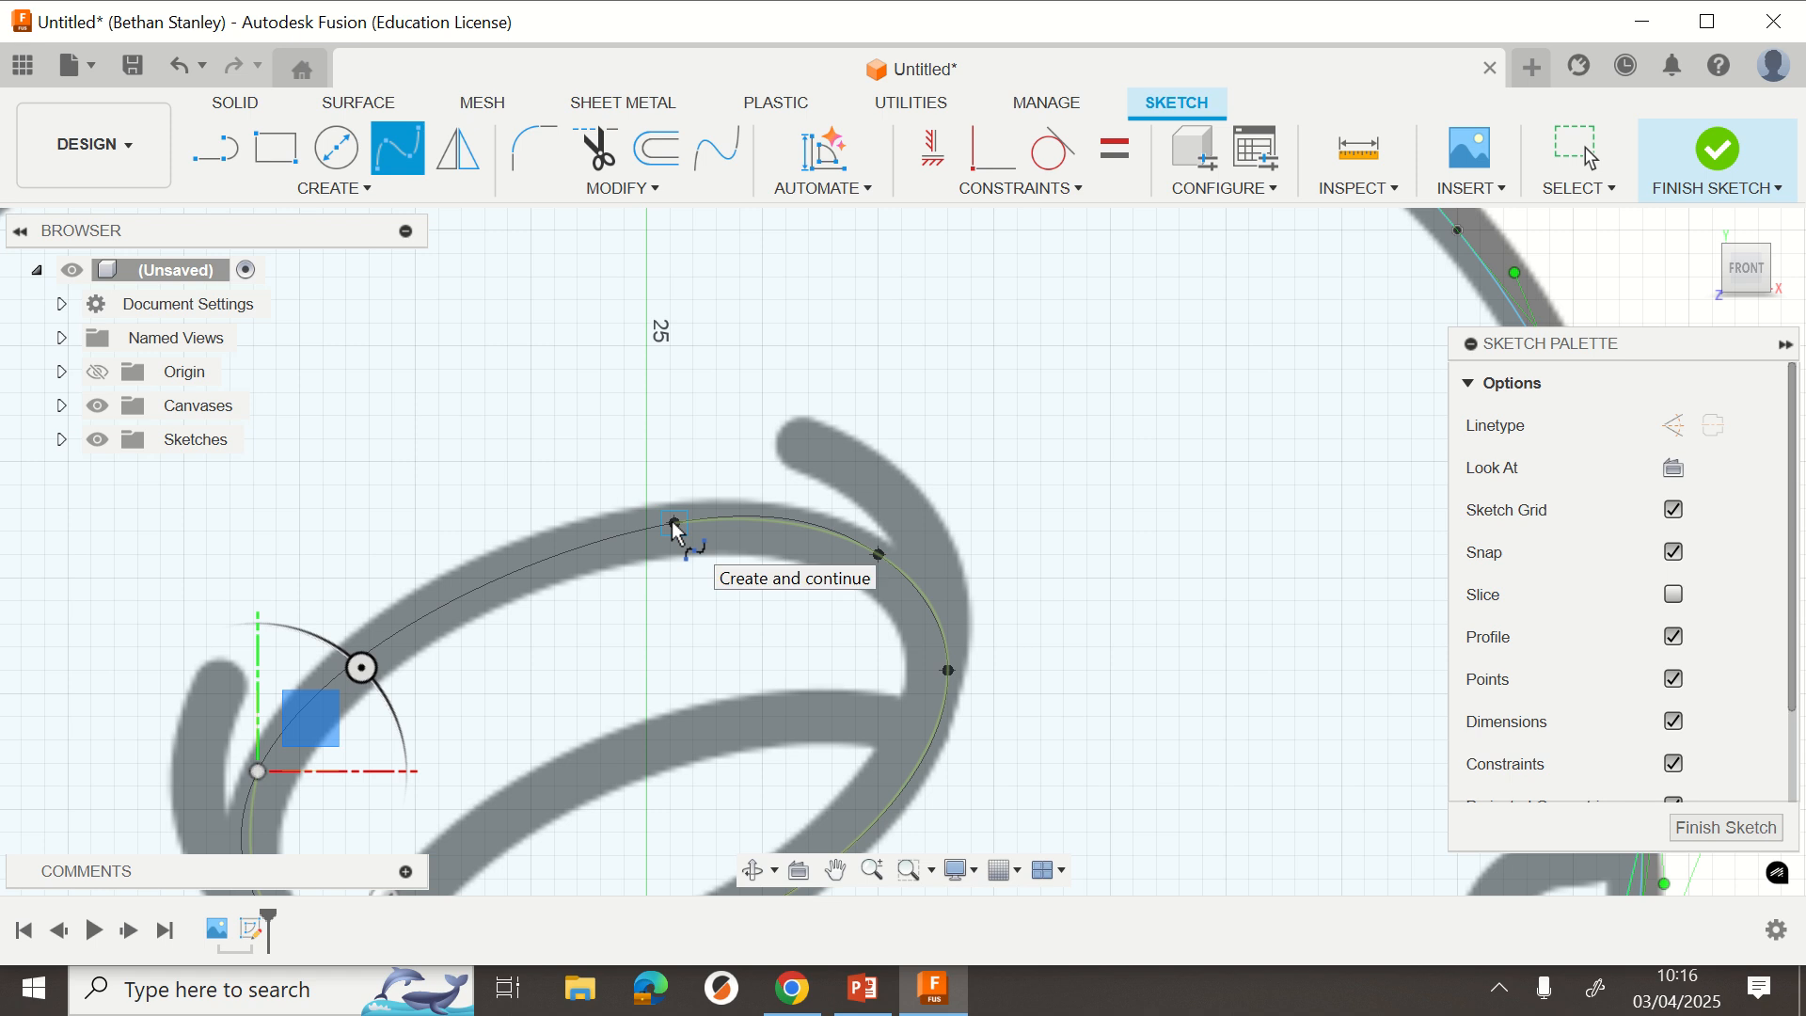
pyautogui.click(674, 521)
# Start a spline at the outer outline's fit point at the left icing junction and trace over the icing edge's first crest.
pyautogui.scroll(4, 766, 669)
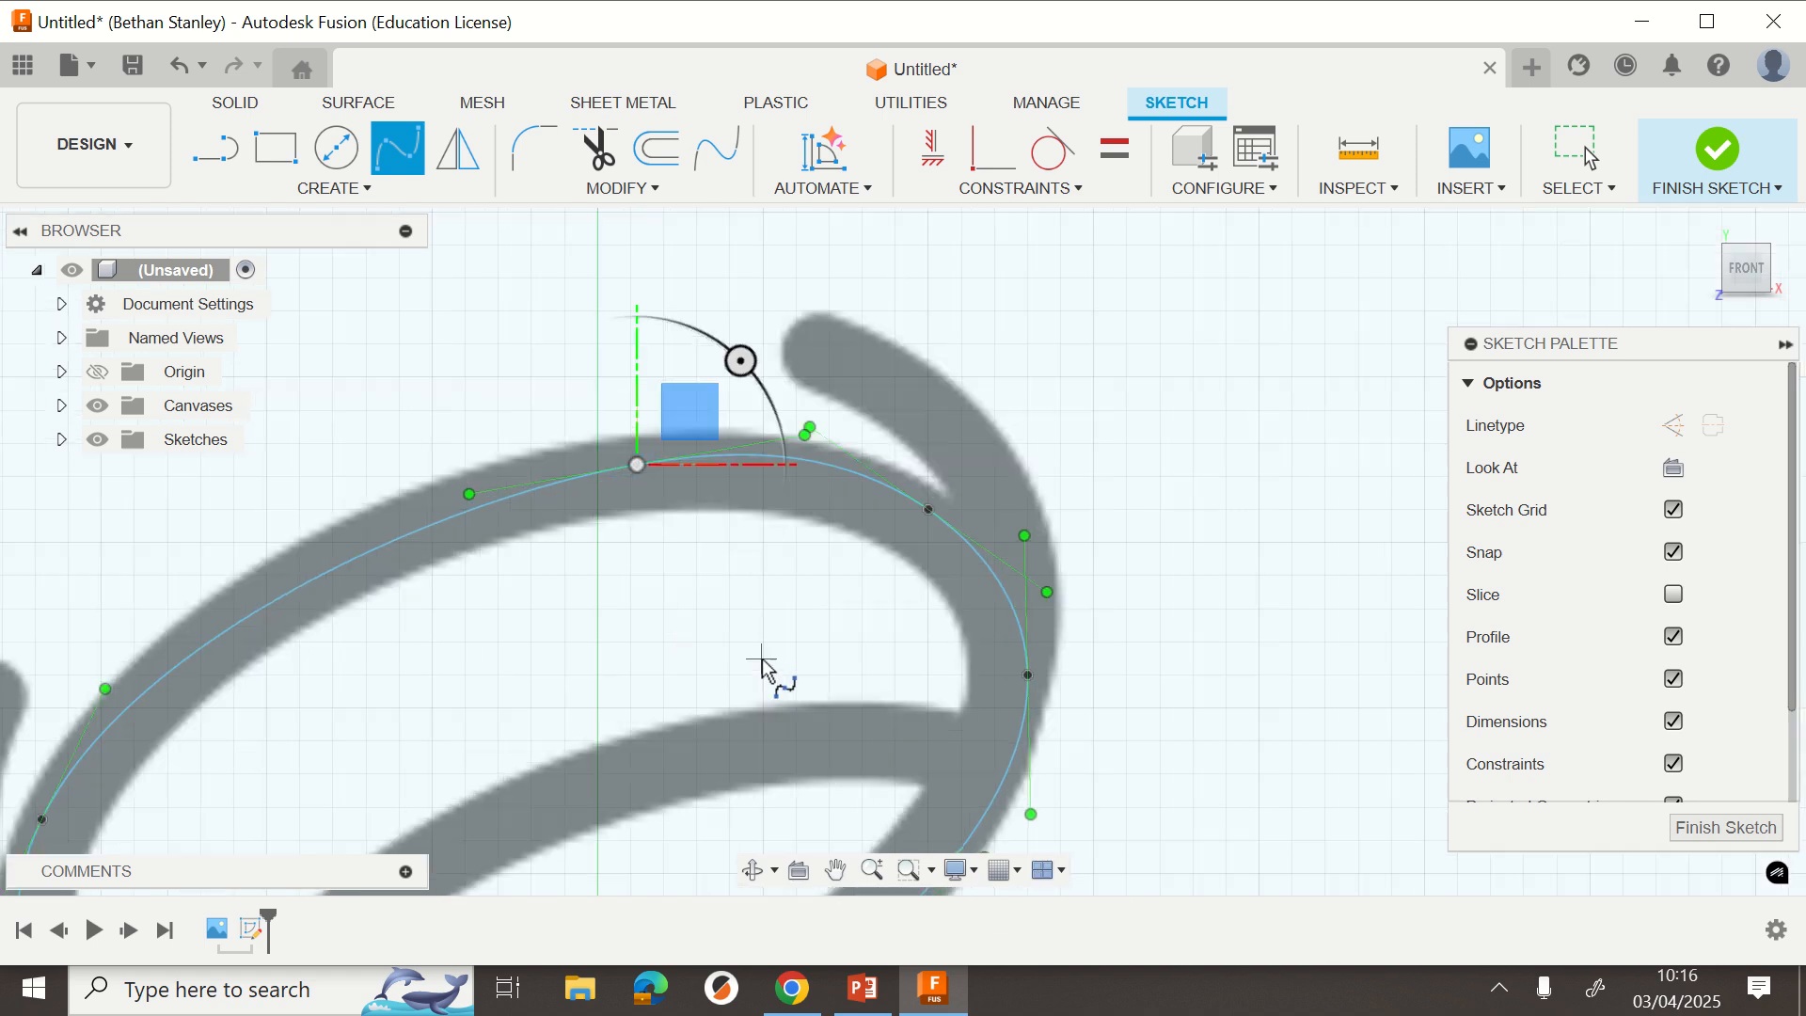
pyautogui.scroll(-6, 774, 674)
pyautogui.moveTo(774, 674); pyautogui.dragTo(843, 564, button='middle')
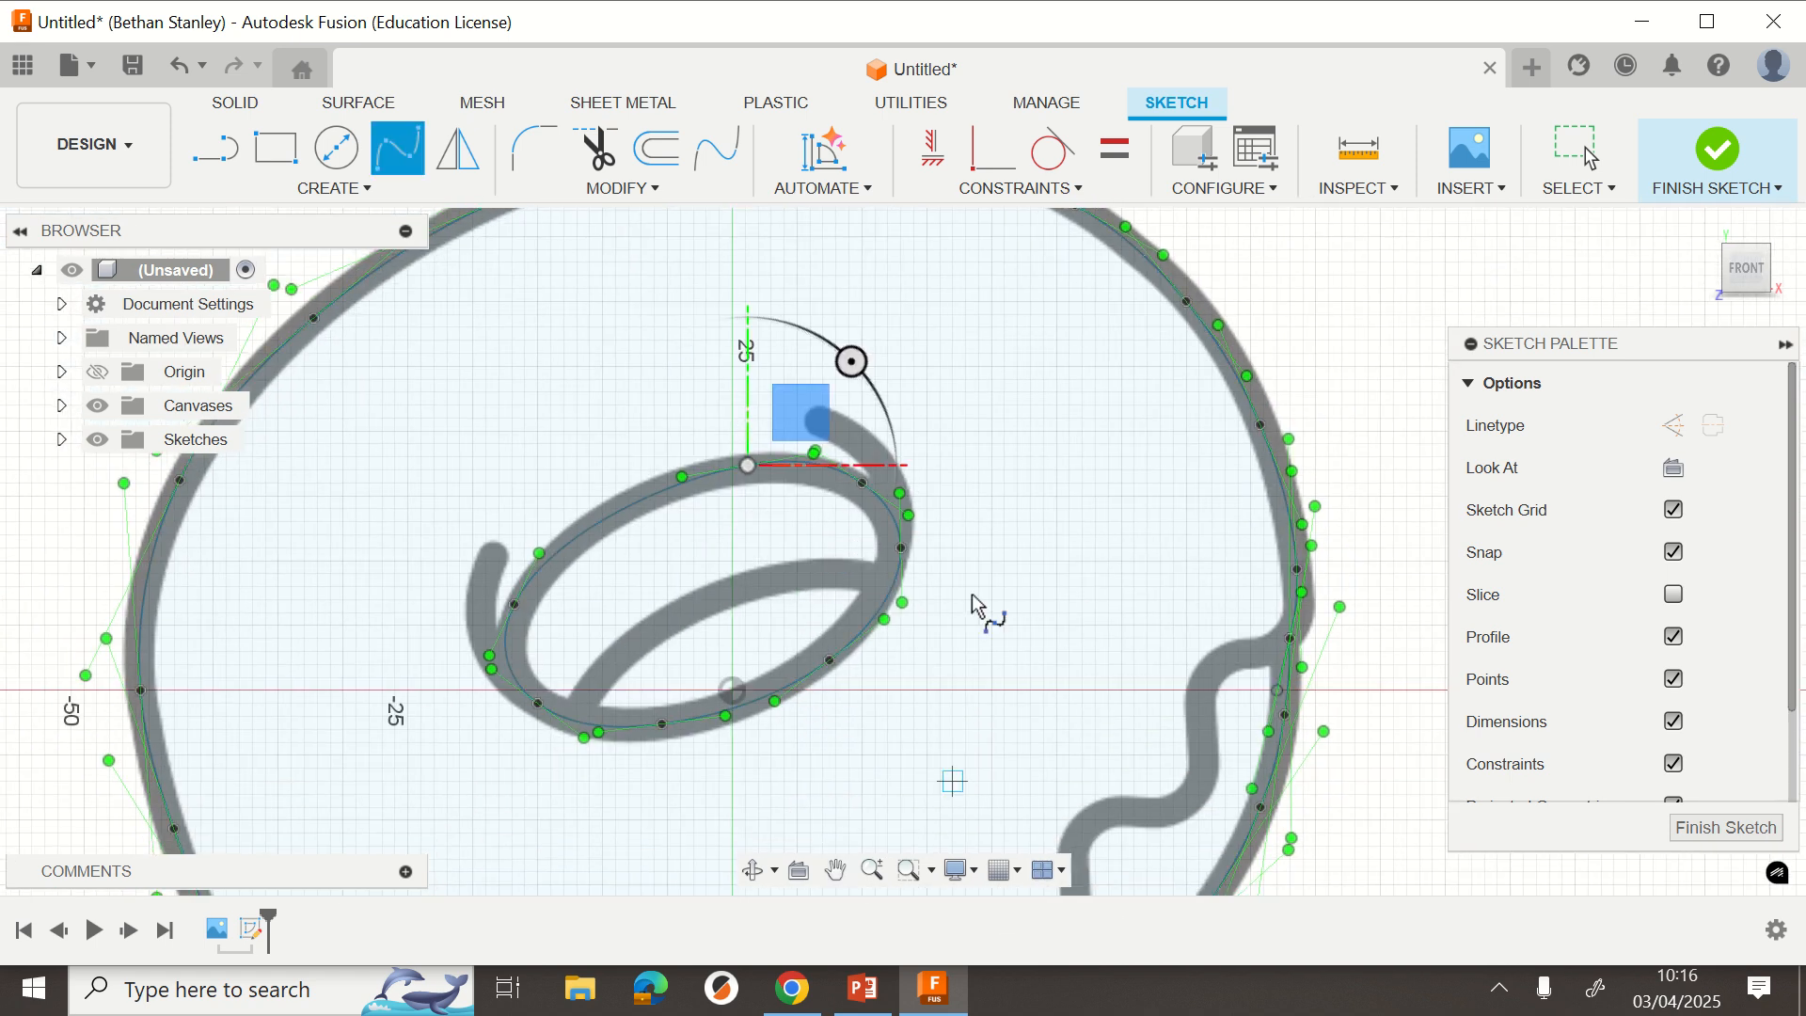
pyautogui.scroll(-3, 964, 696)
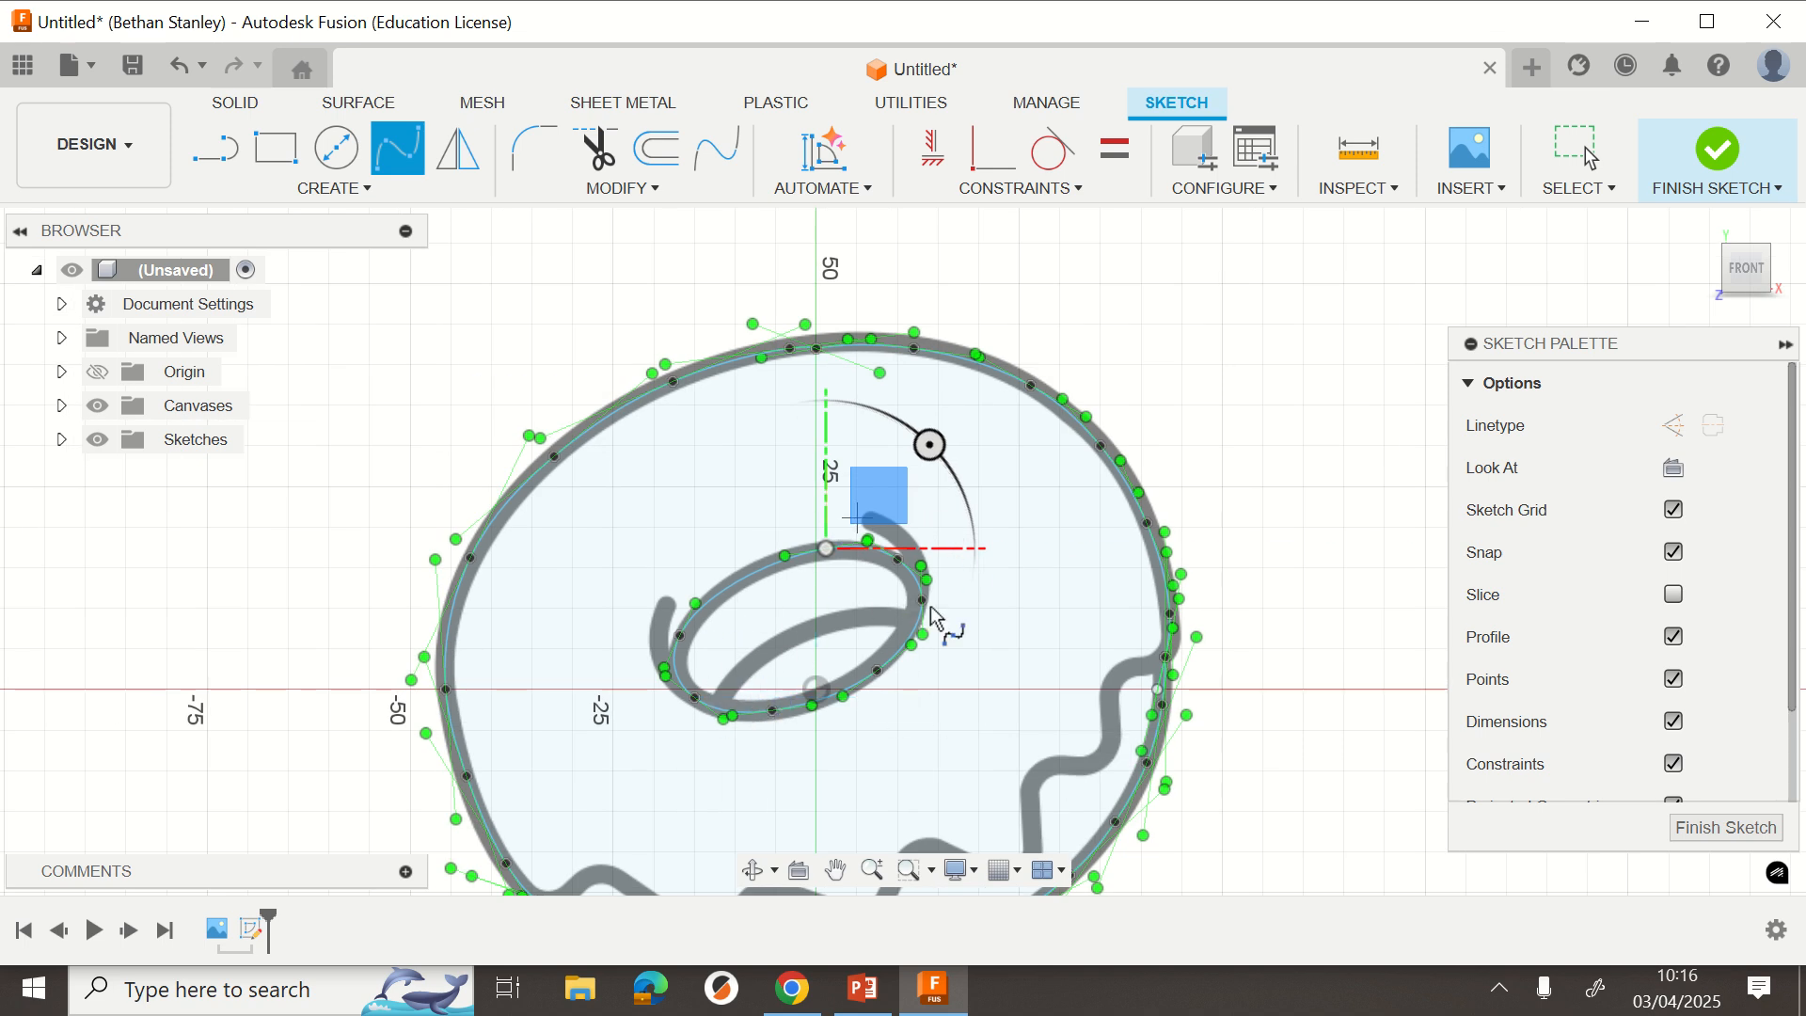
pyautogui.moveTo(987, 645); pyautogui.dragTo(931, 317, button='middle')
pyautogui.scroll(5, 484, 524)
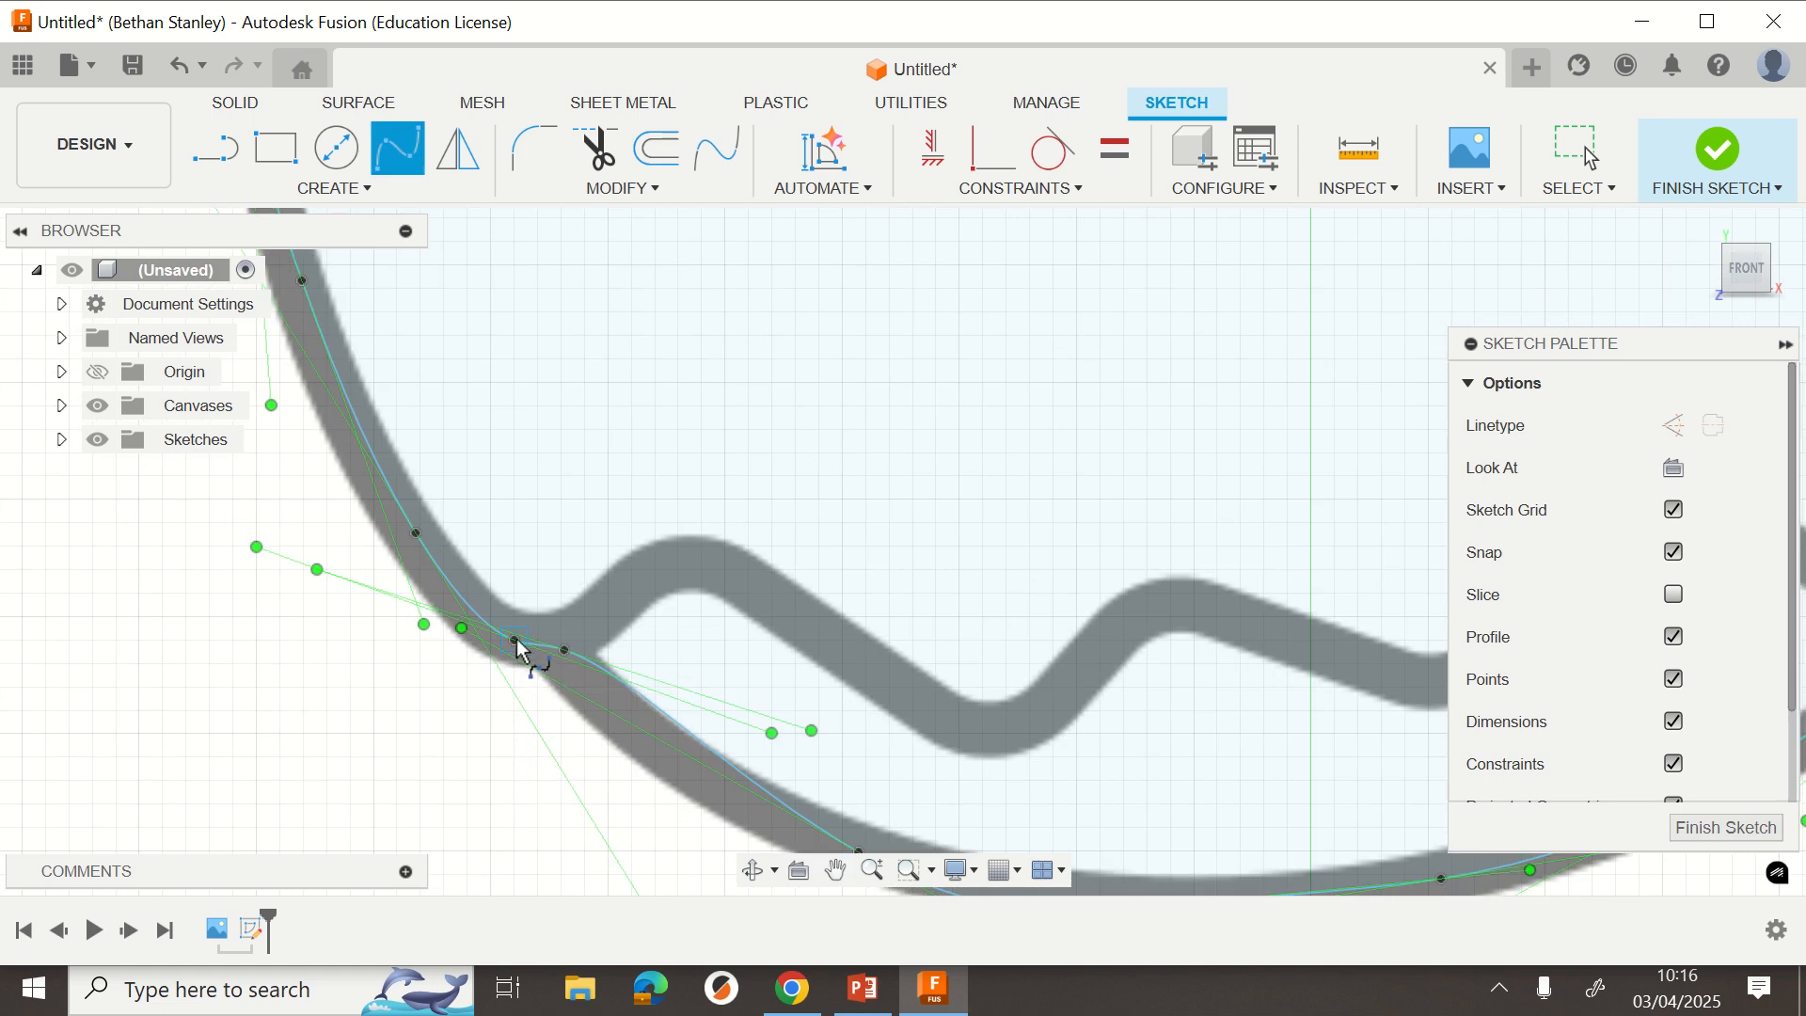
pyautogui.click(516, 641)
pyautogui.click(608, 616)
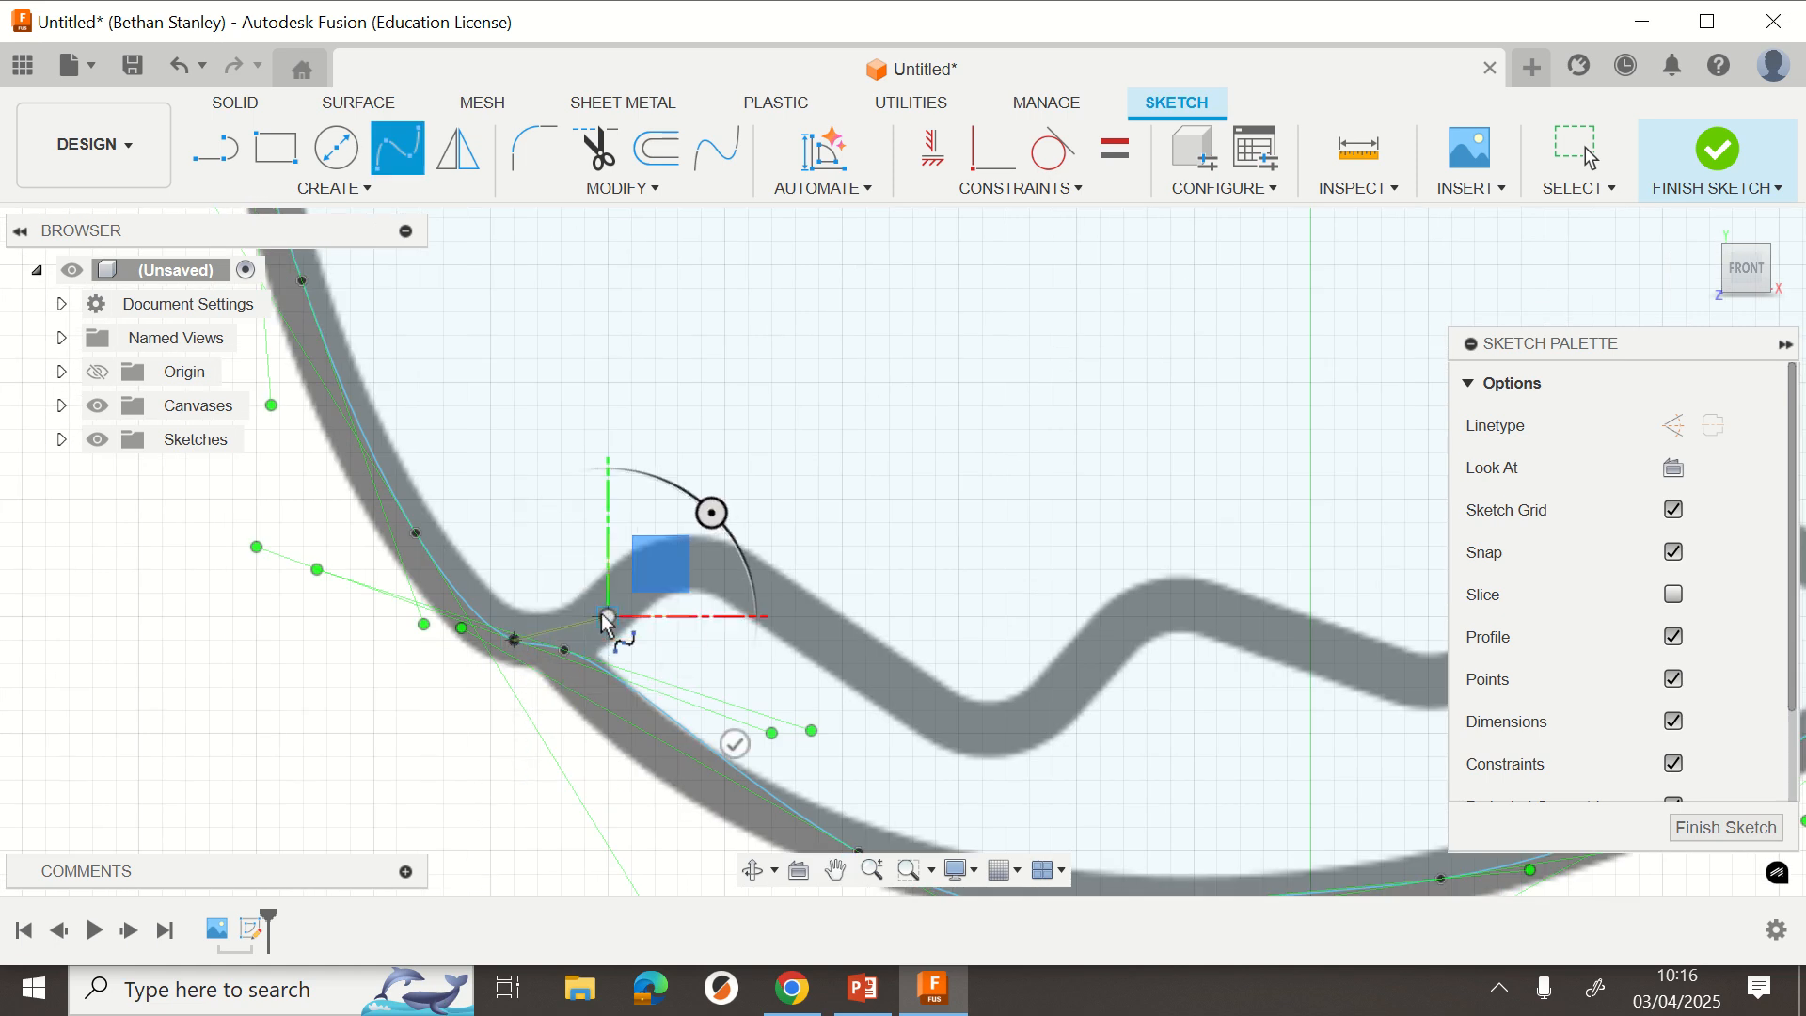
pyautogui.click(710, 557)
pyautogui.click(819, 640)
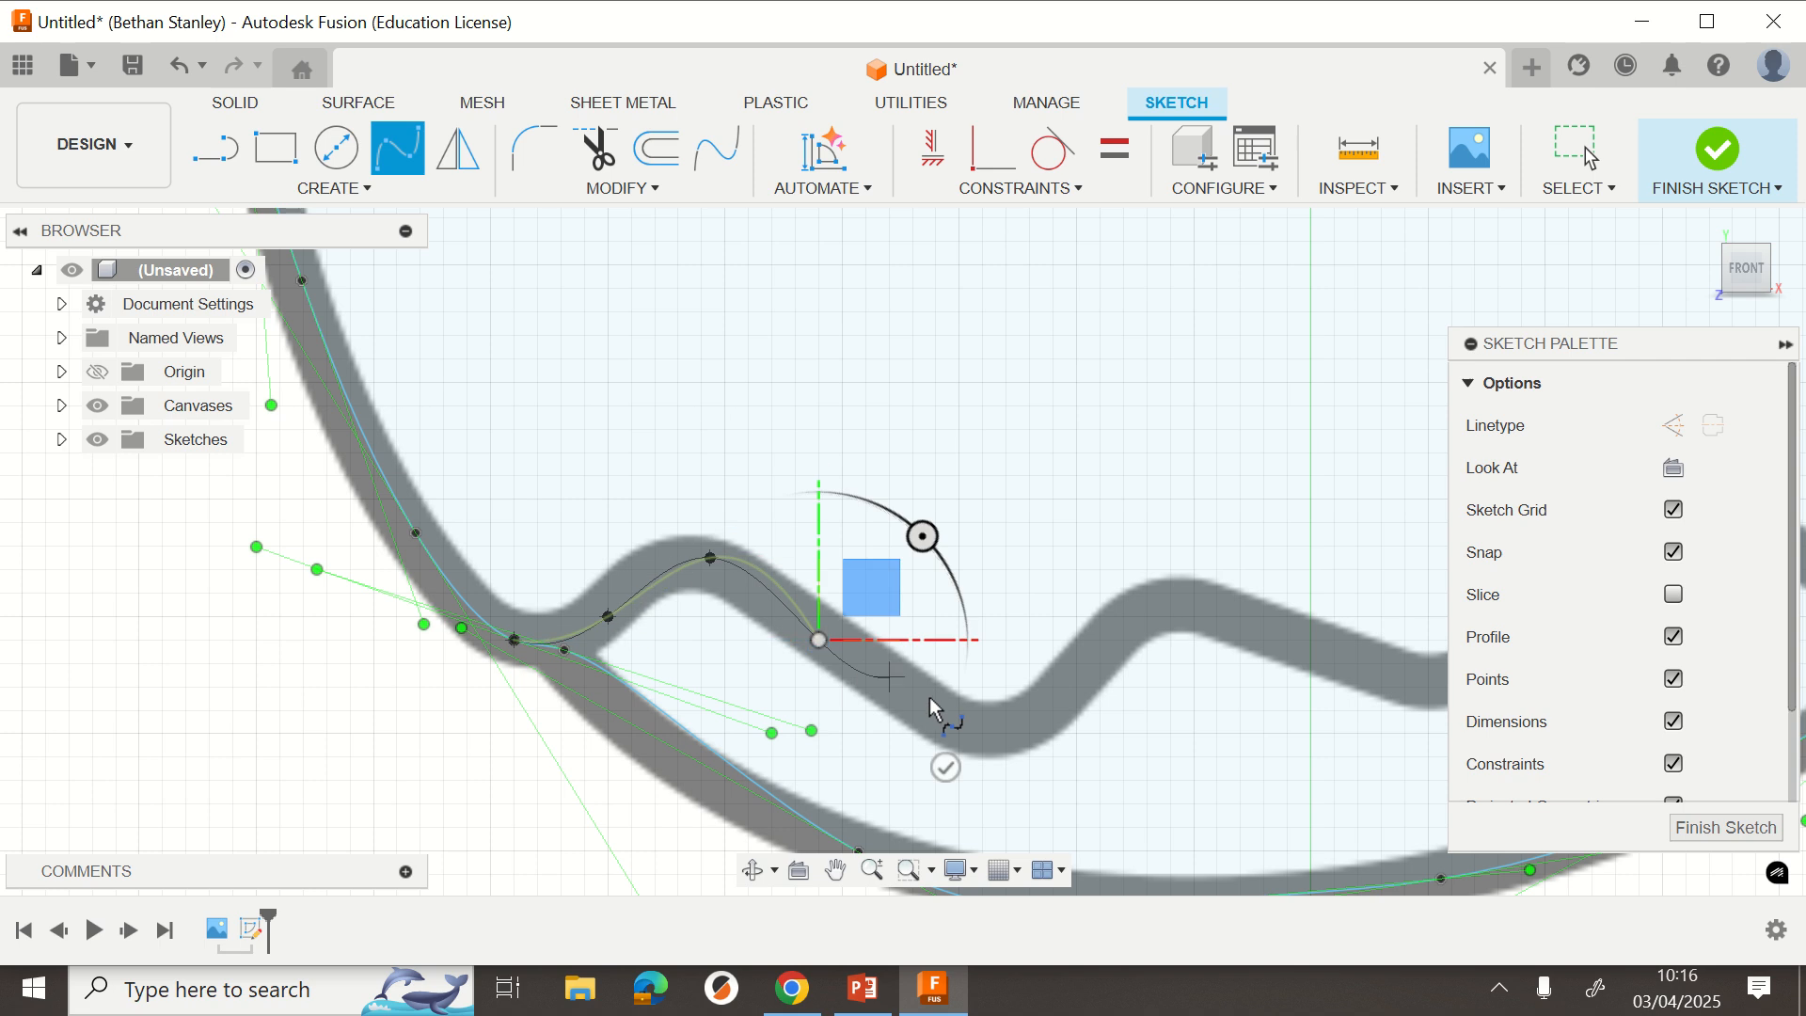
# Continue the icing spline through the first dip and over the second crest of the wavy edge.
pyautogui.click(983, 732)
pyautogui.click(1100, 663)
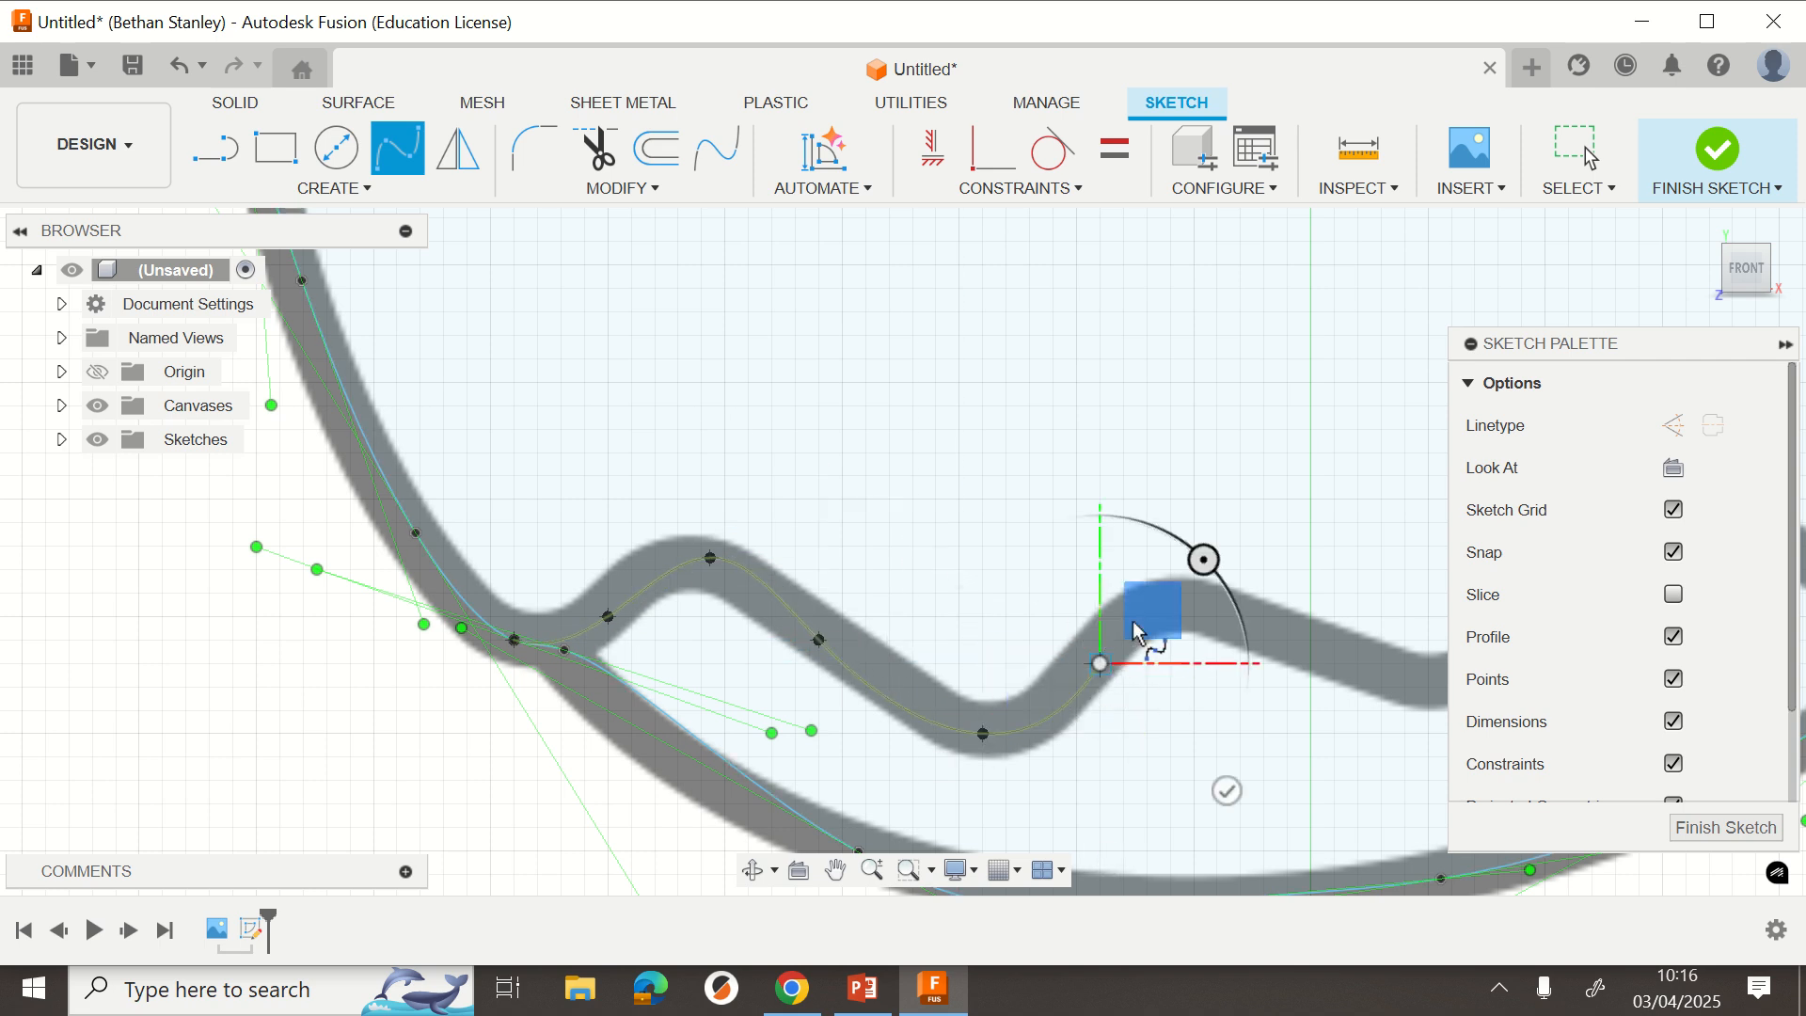
pyautogui.click(1184, 602)
pyautogui.click(1338, 657)
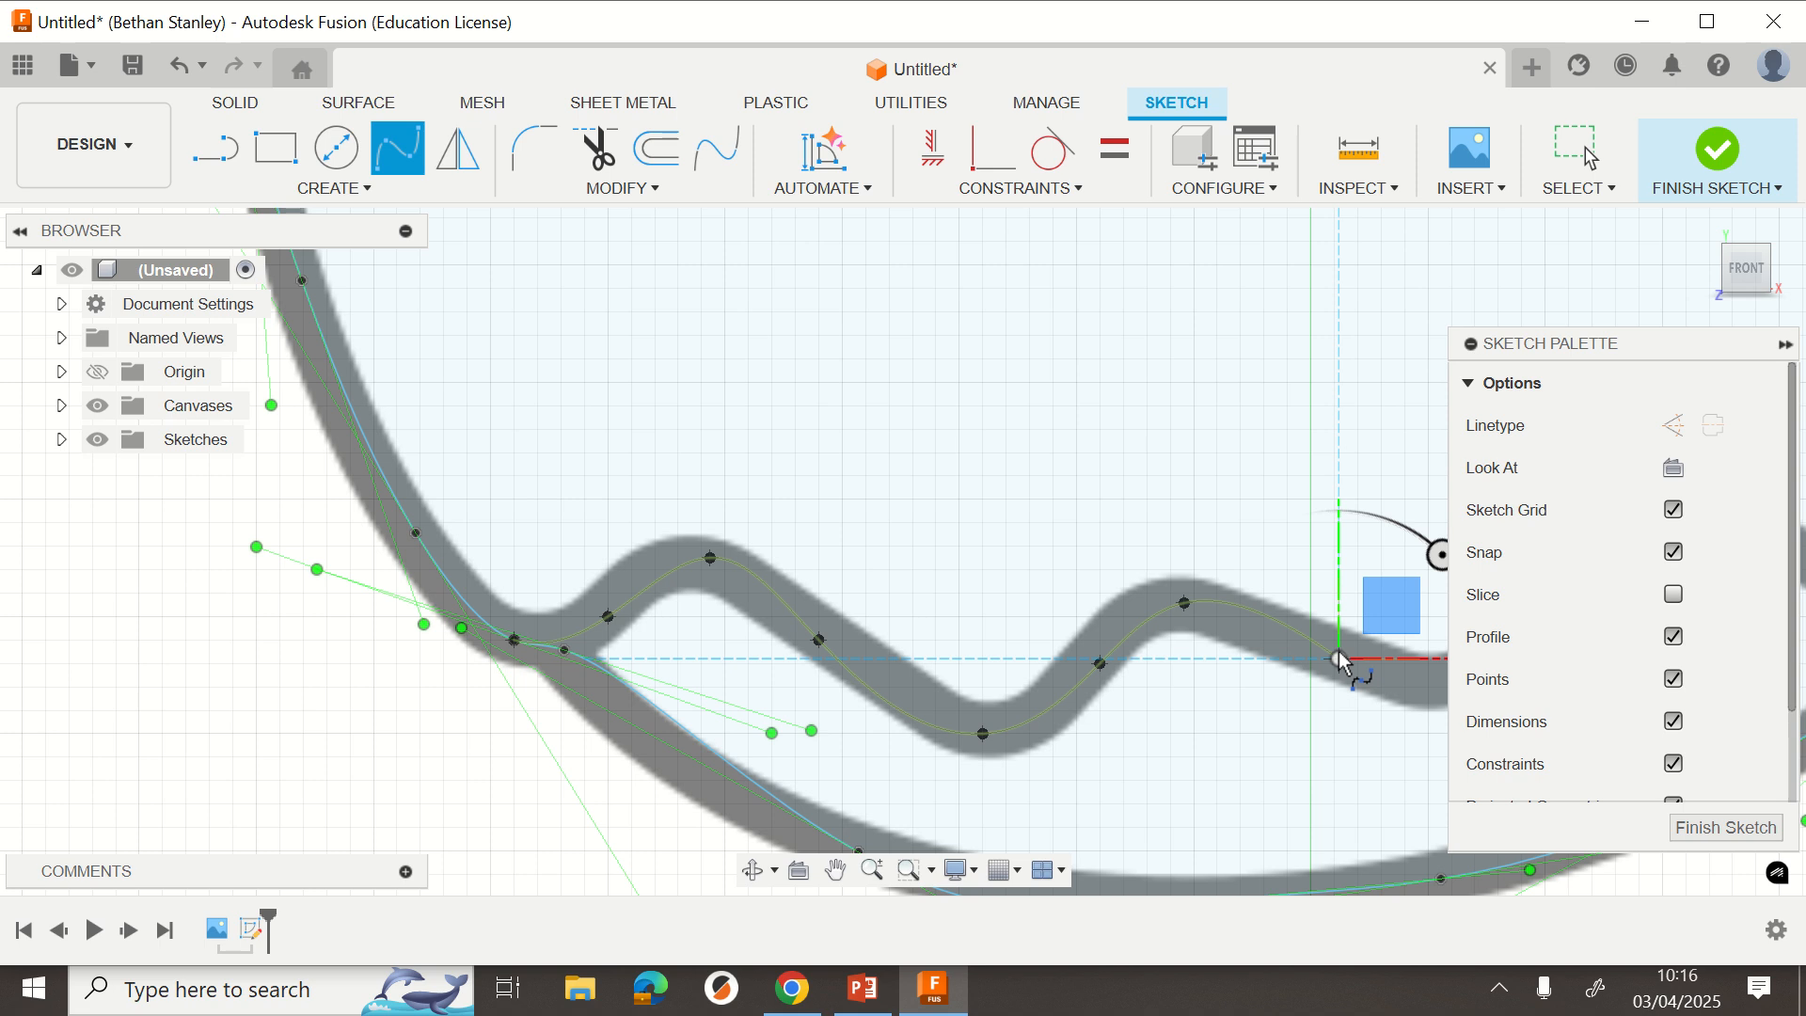
# Trace the icing spline through the second dip, over the third crest and into the third dip.
pyautogui.moveTo(1338, 658); pyautogui.dragTo(536, 633, button='middle')
pyautogui.click(643, 659)
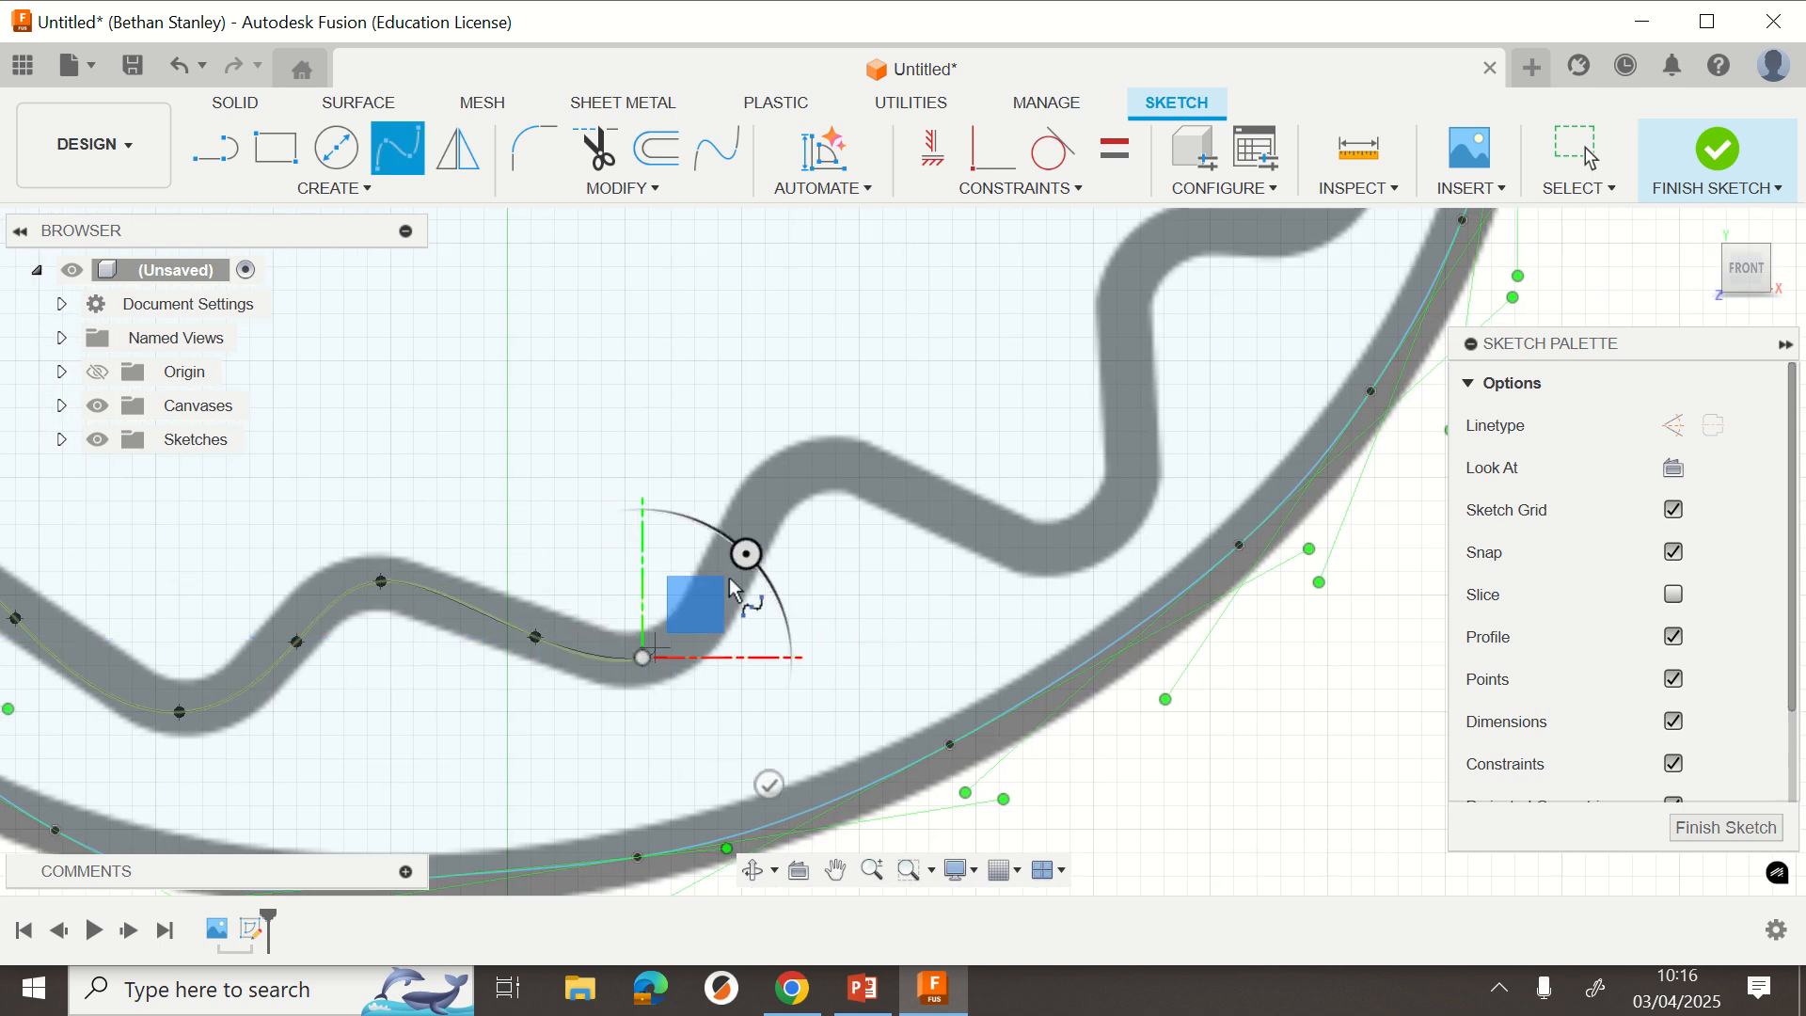
pyautogui.click(753, 515)
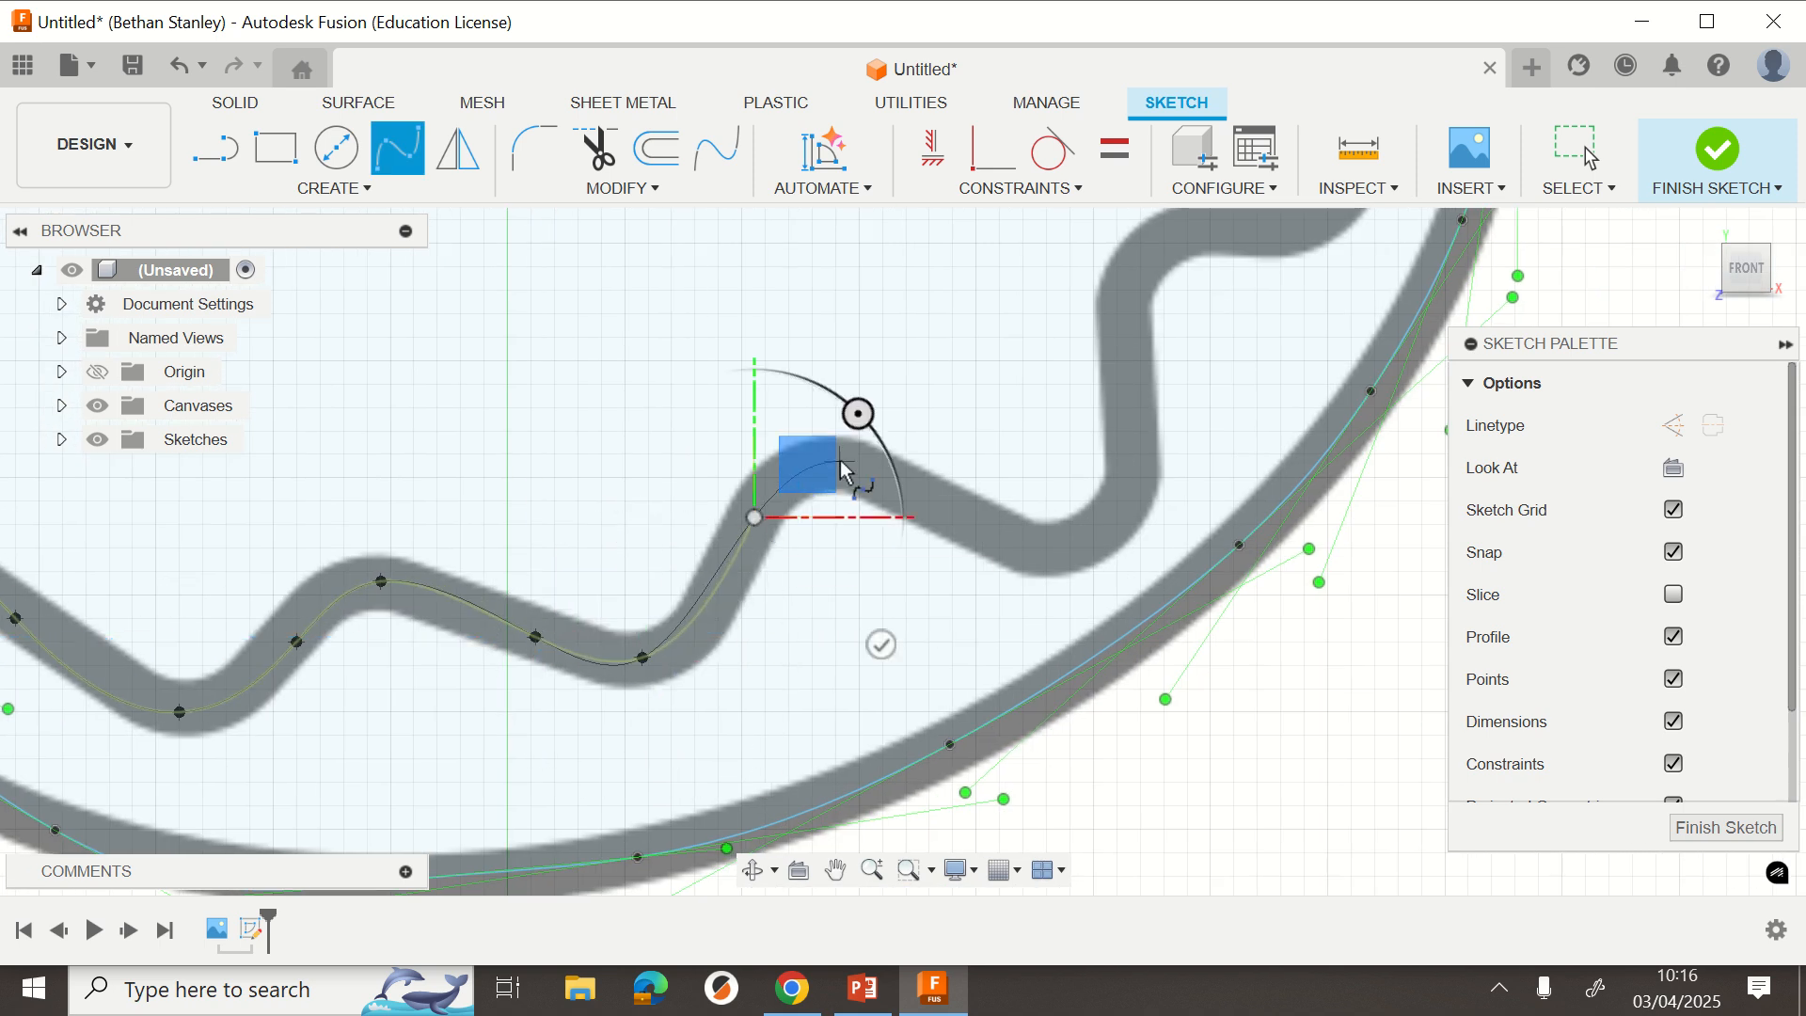
pyautogui.click(840, 461)
pyautogui.click(965, 513)
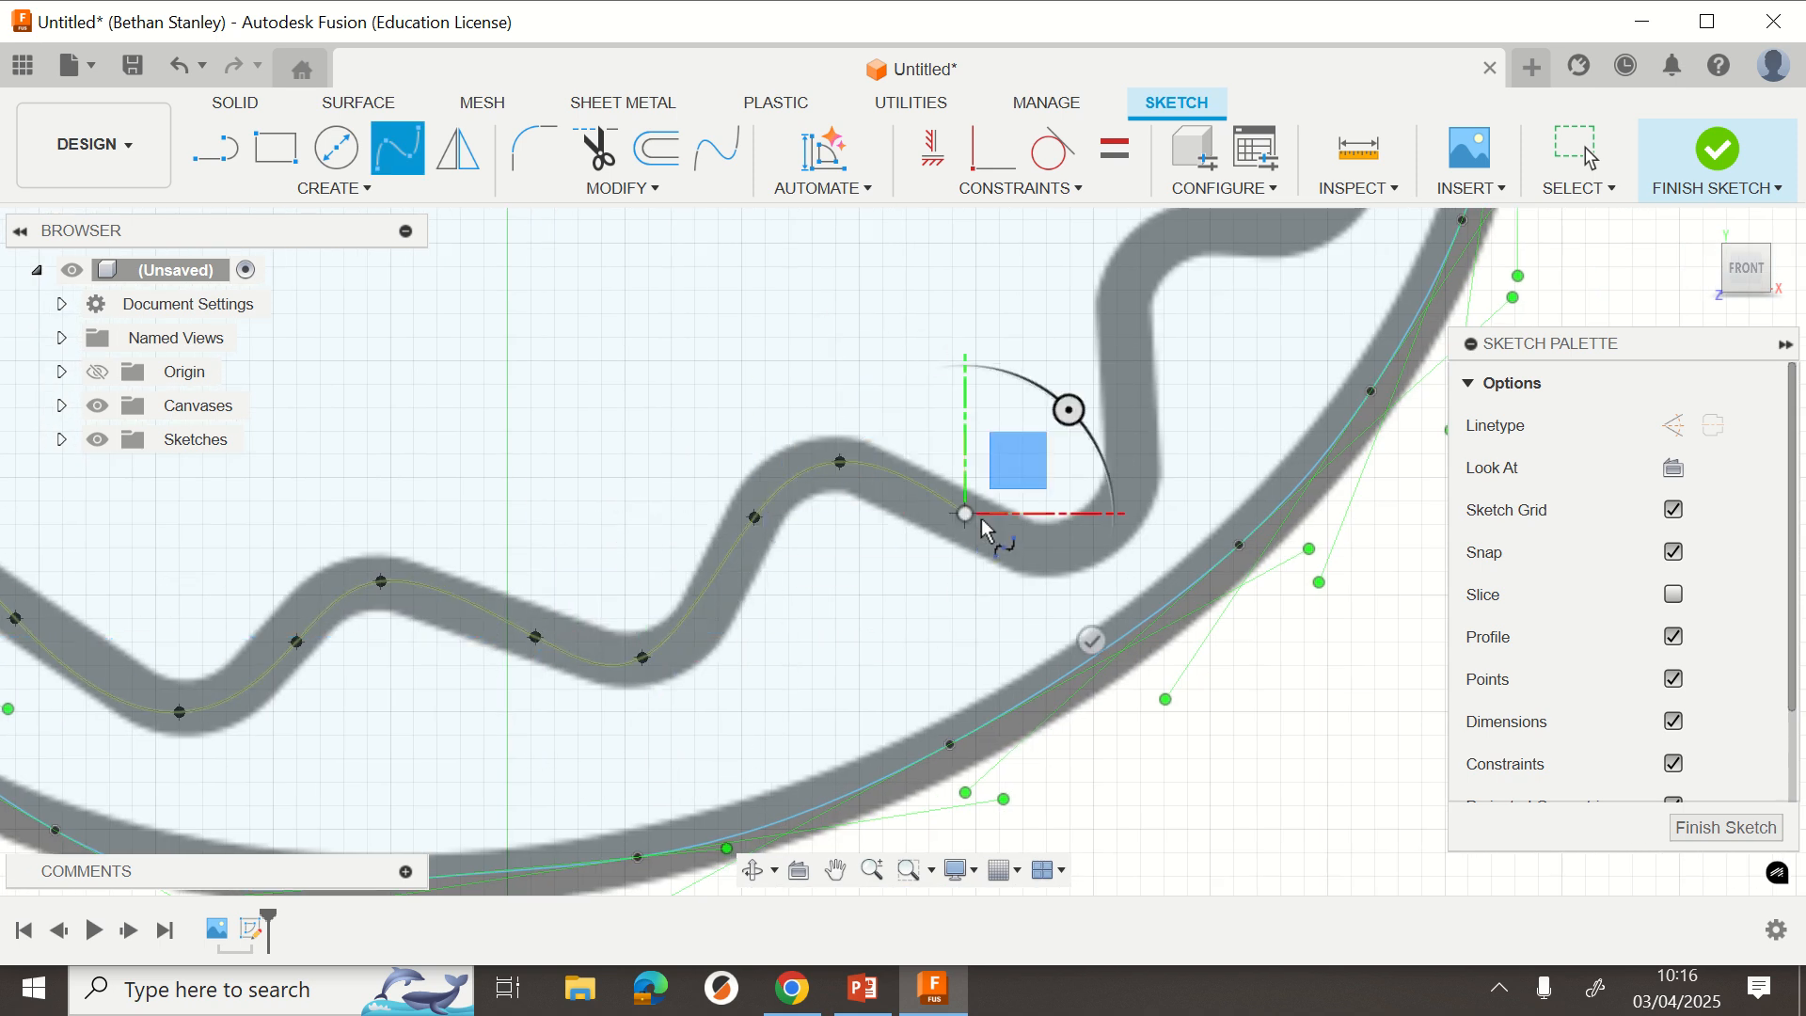
pyautogui.click(1084, 540)
# Trace the icing spline out of the third dip, up the steep rise and onto the start of the next ledge.
pyautogui.moveTo(1084, 540); pyautogui.dragTo(958, 682, button='middle')
pyautogui.click(1004, 562)
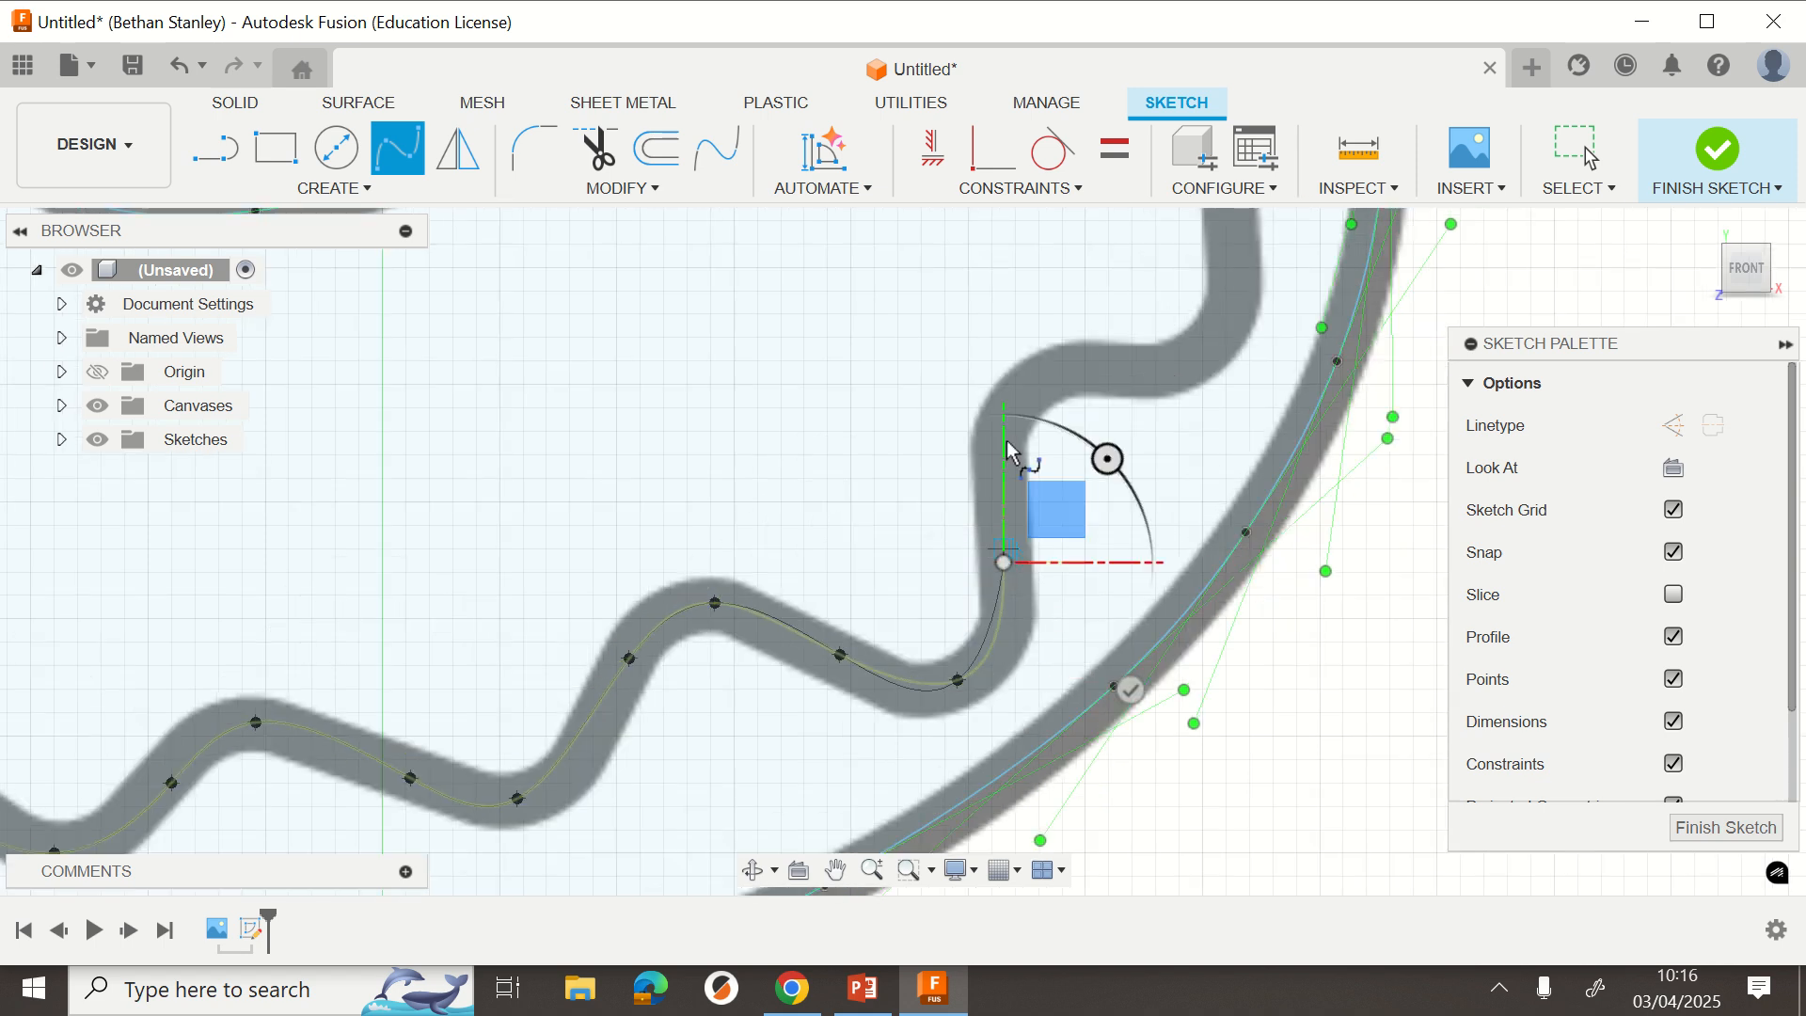
pyautogui.click(1004, 431)
pyautogui.click(1015, 384)
pyautogui.moveTo(843, 616); pyautogui.dragTo(556, 756, button='middle')
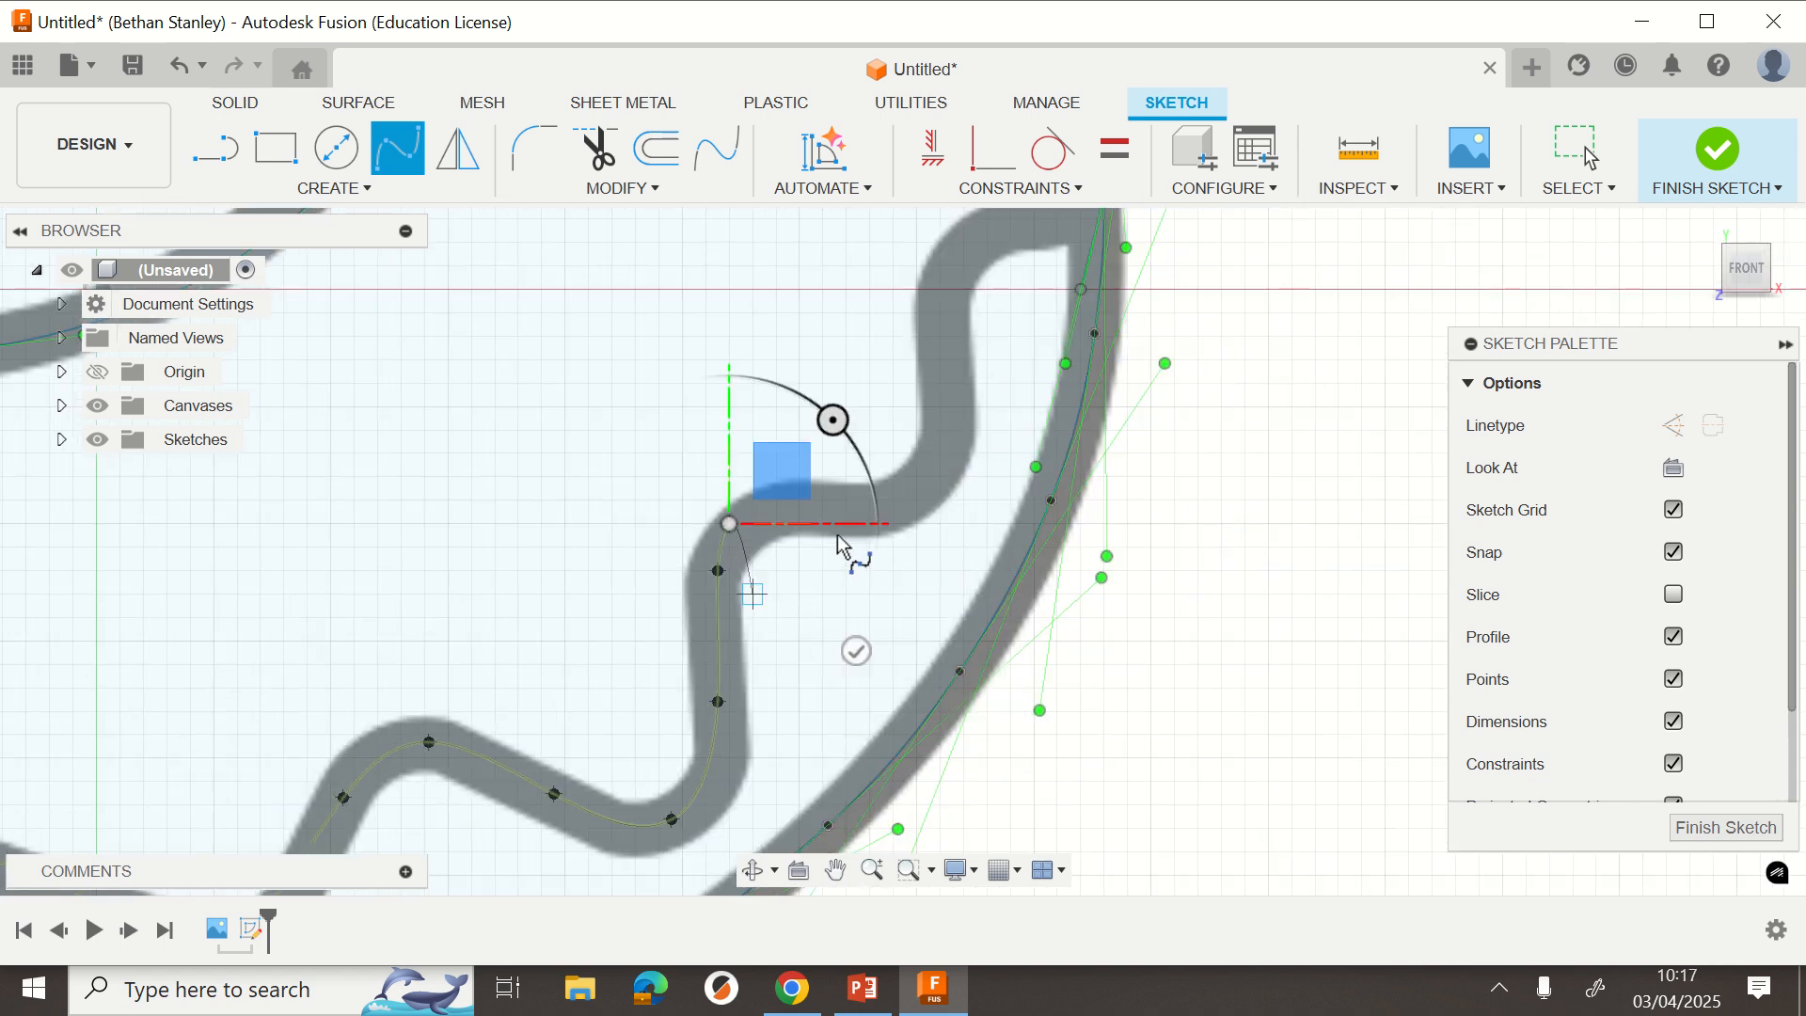
# Continue the icing spline along the ledge and up the last rise, ending it on the outer outline's fit point at the right junction.
pyautogui.click(894, 501)
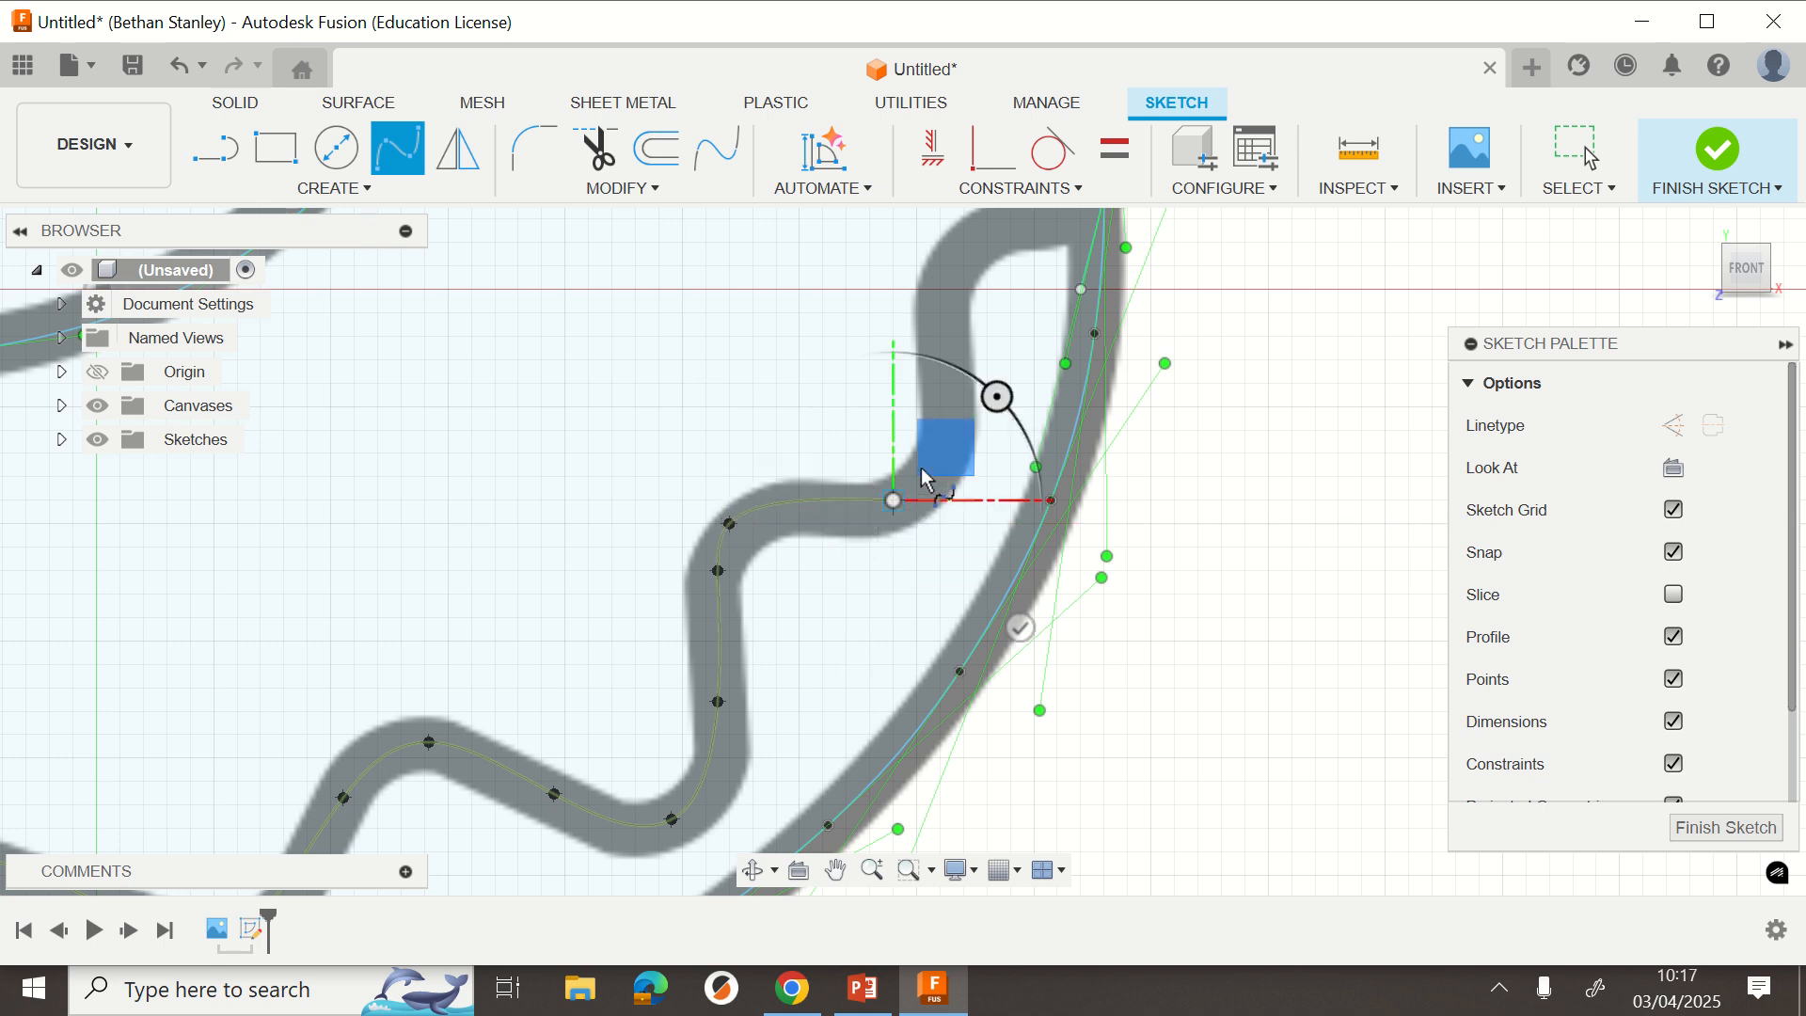
pyautogui.click(944, 350)
pyautogui.moveTo(944, 350); pyautogui.dragTo(862, 551, button='middle')
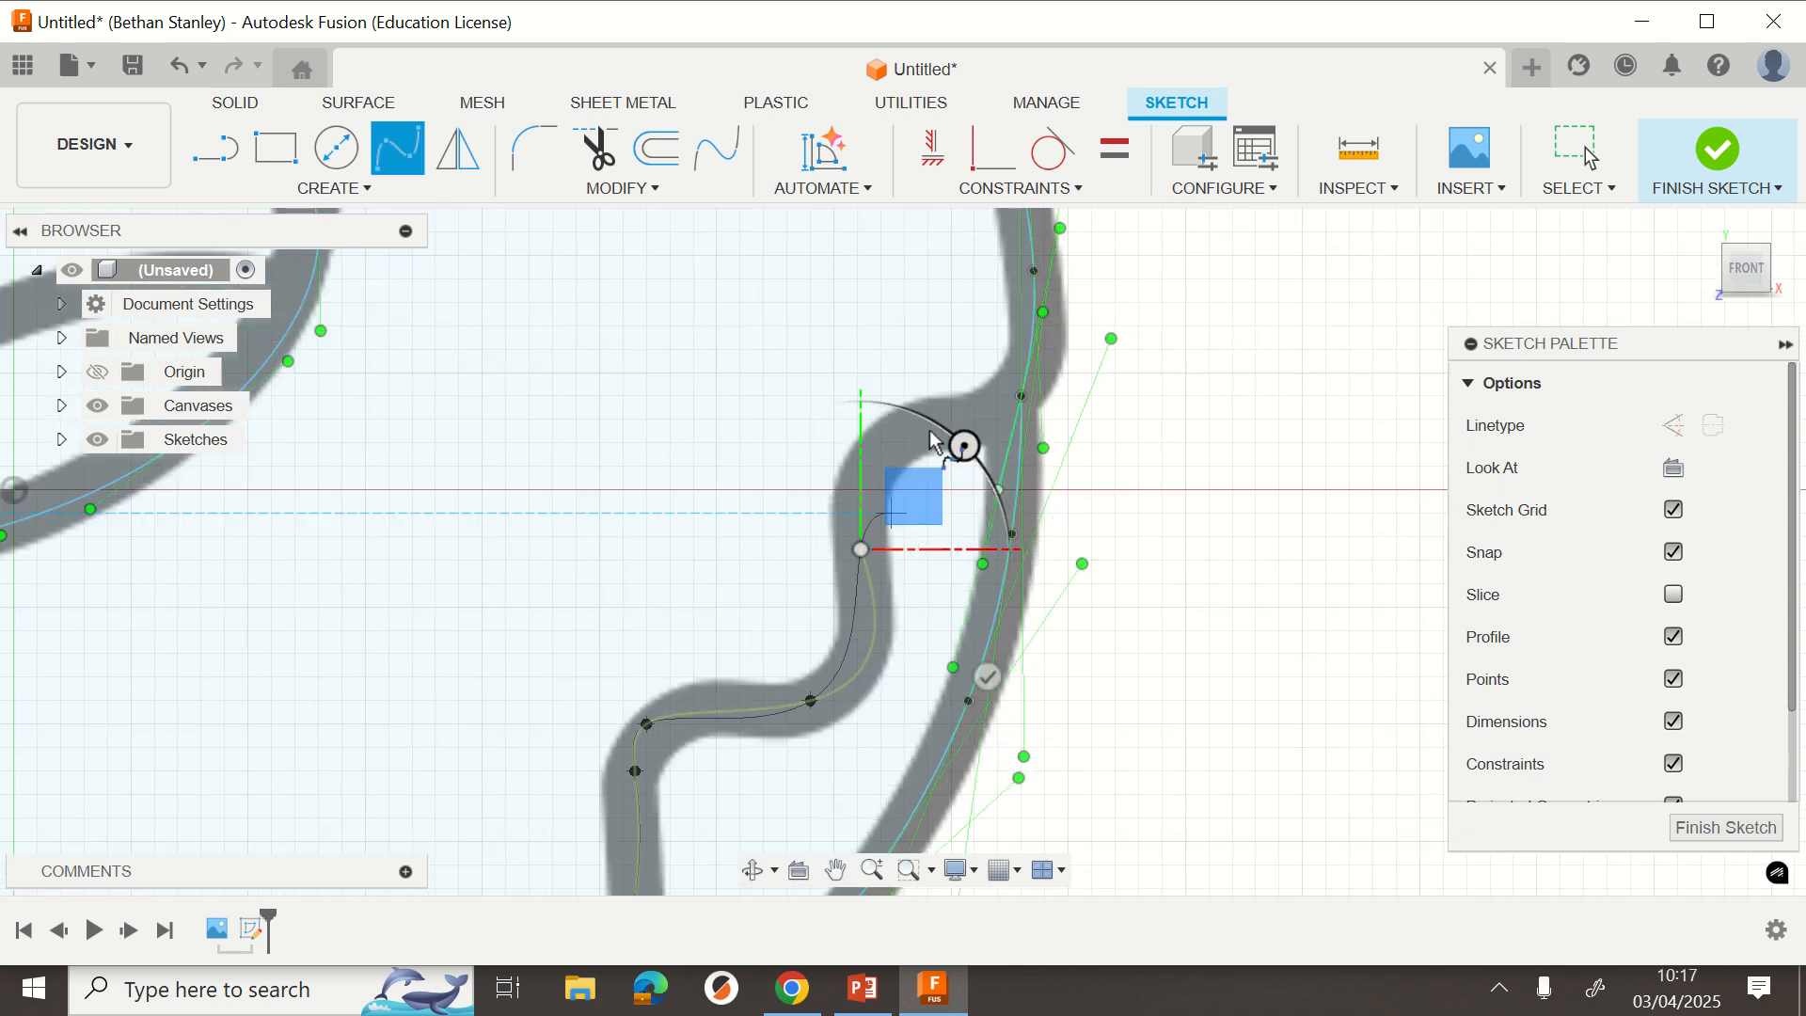
pyautogui.click(901, 428)
pyautogui.click(1023, 396)
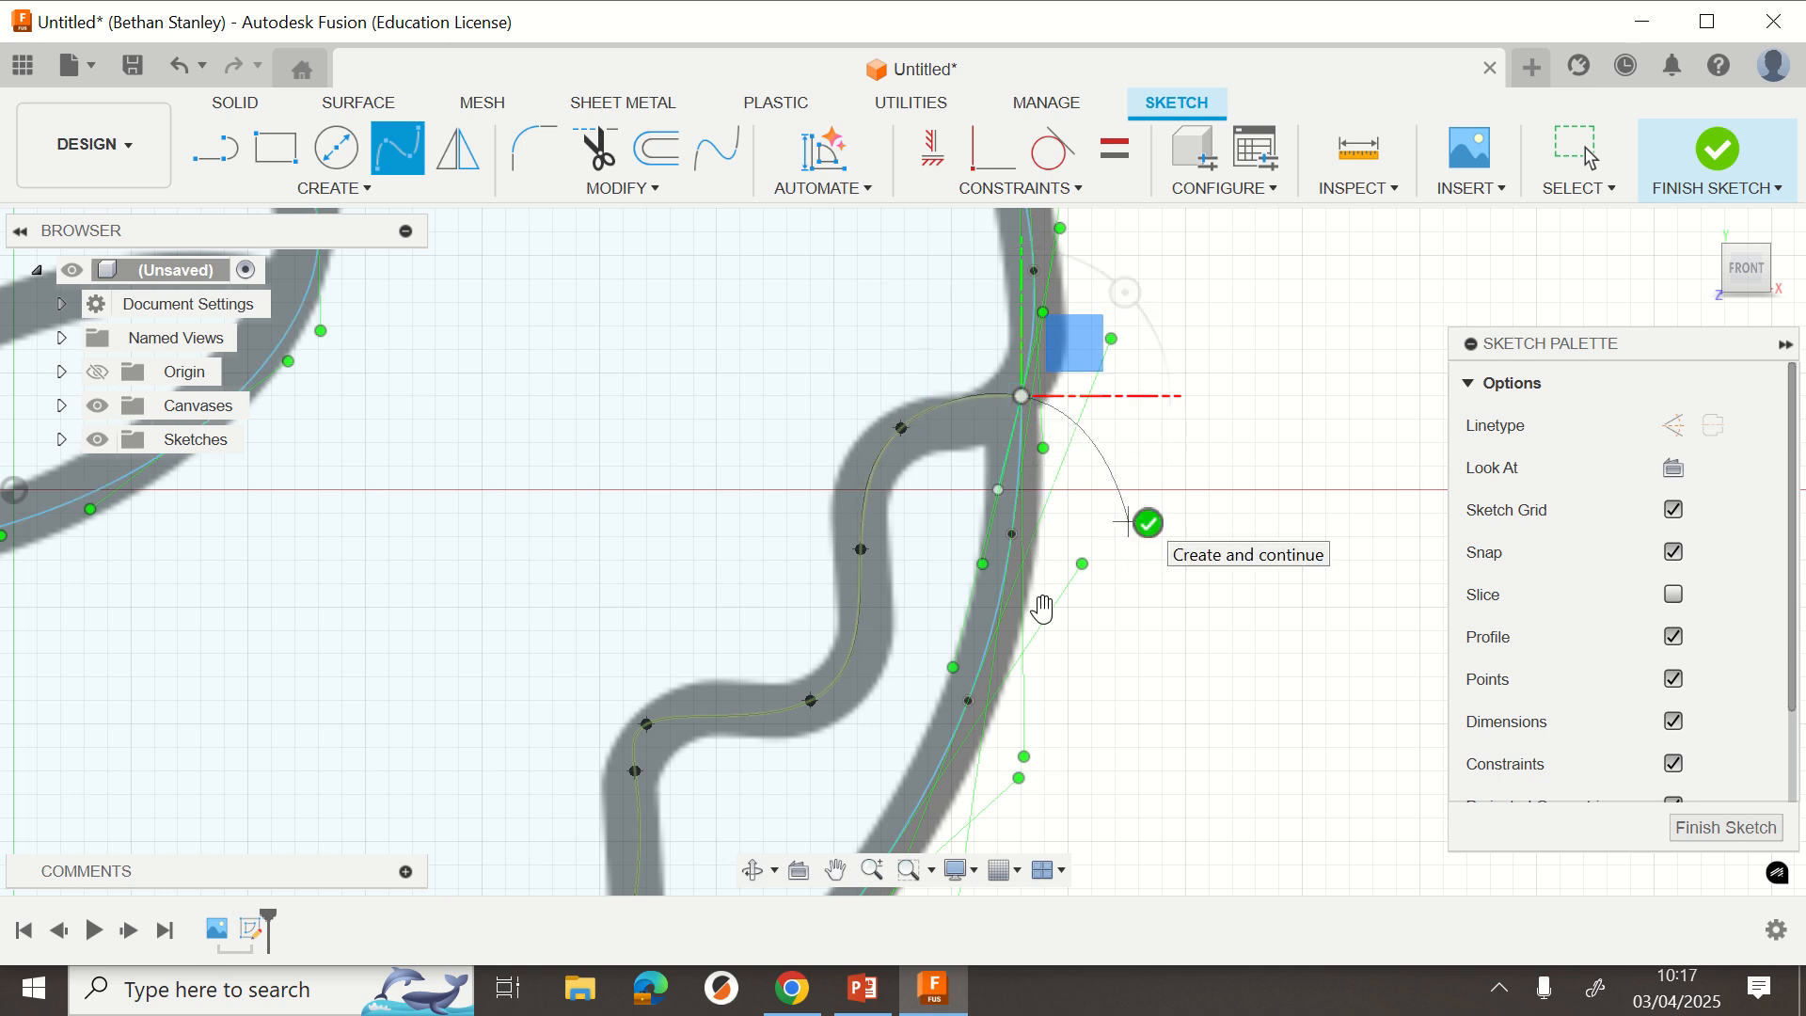
pyautogui.scroll(-6, 1040, 624)
pyautogui.moveTo(1007, 681); pyautogui.dragTo(1076, 630, button='middle')
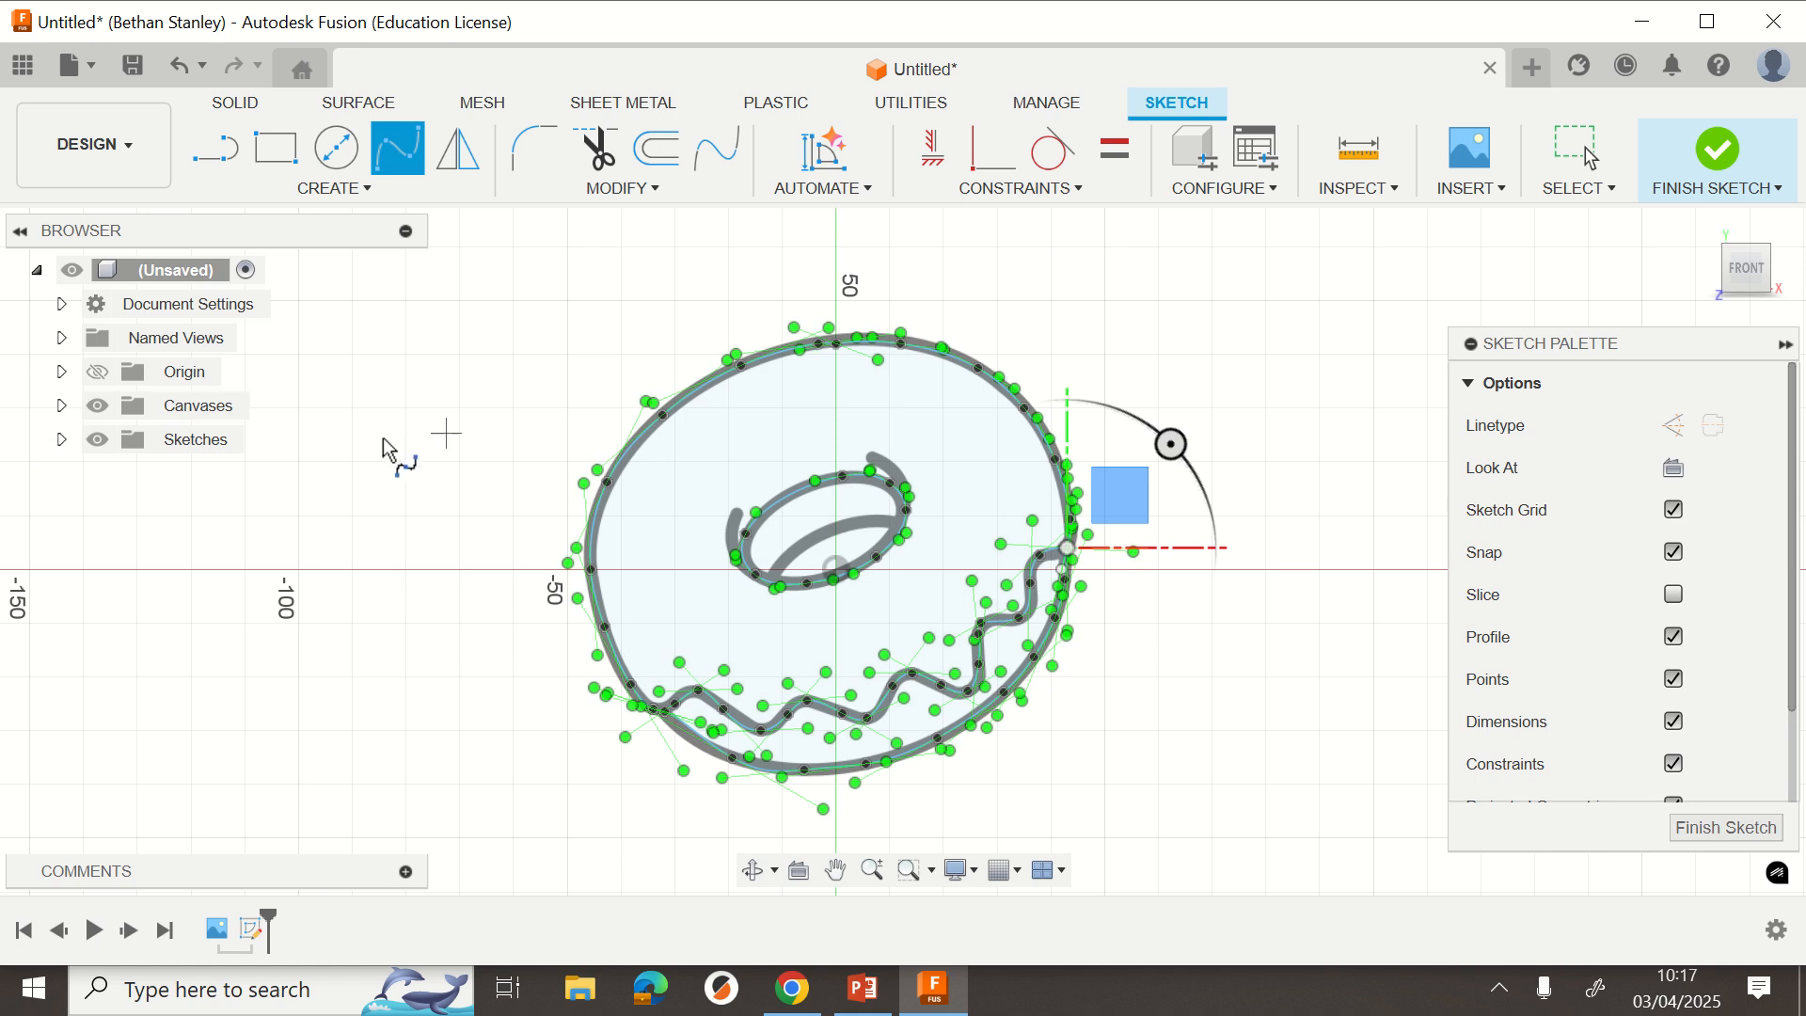
# Toggle the canvas visibility to compare the traced splines with the donut image, leaving the canvas shown.
pyautogui.click(98, 408)
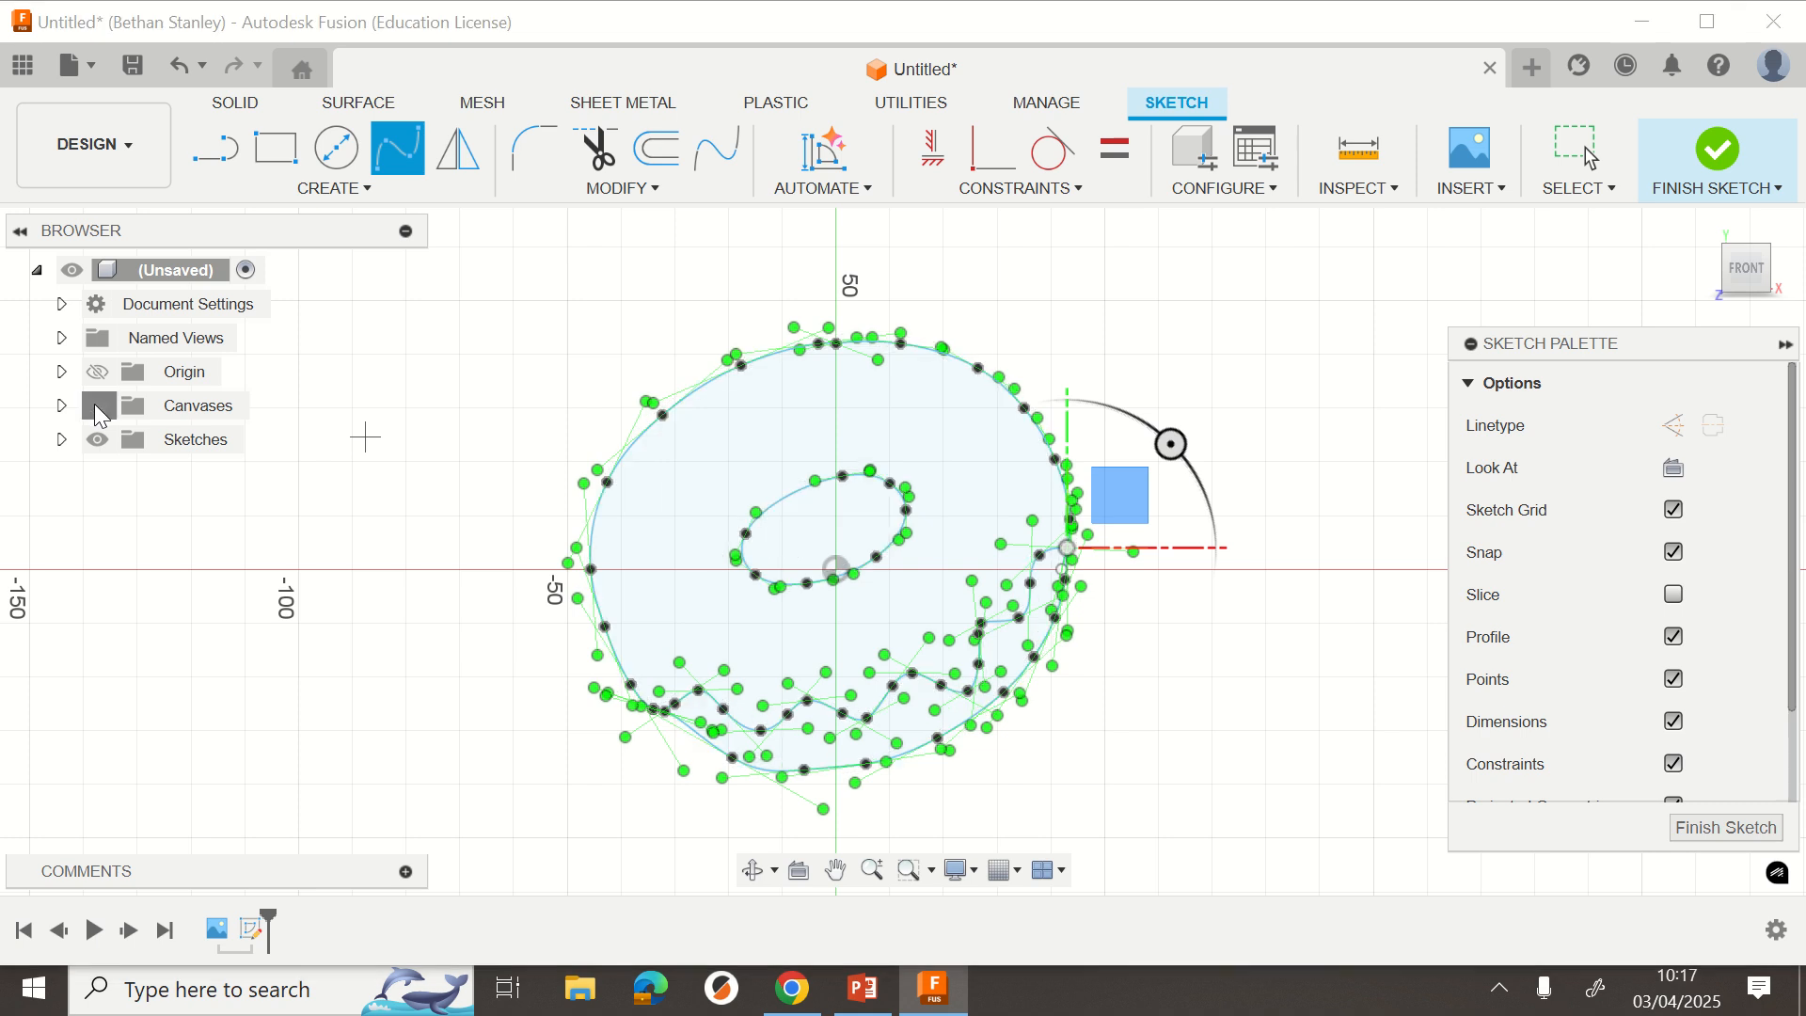
pyautogui.click(99, 409)
pyautogui.click(98, 410)
pyautogui.click(99, 404)
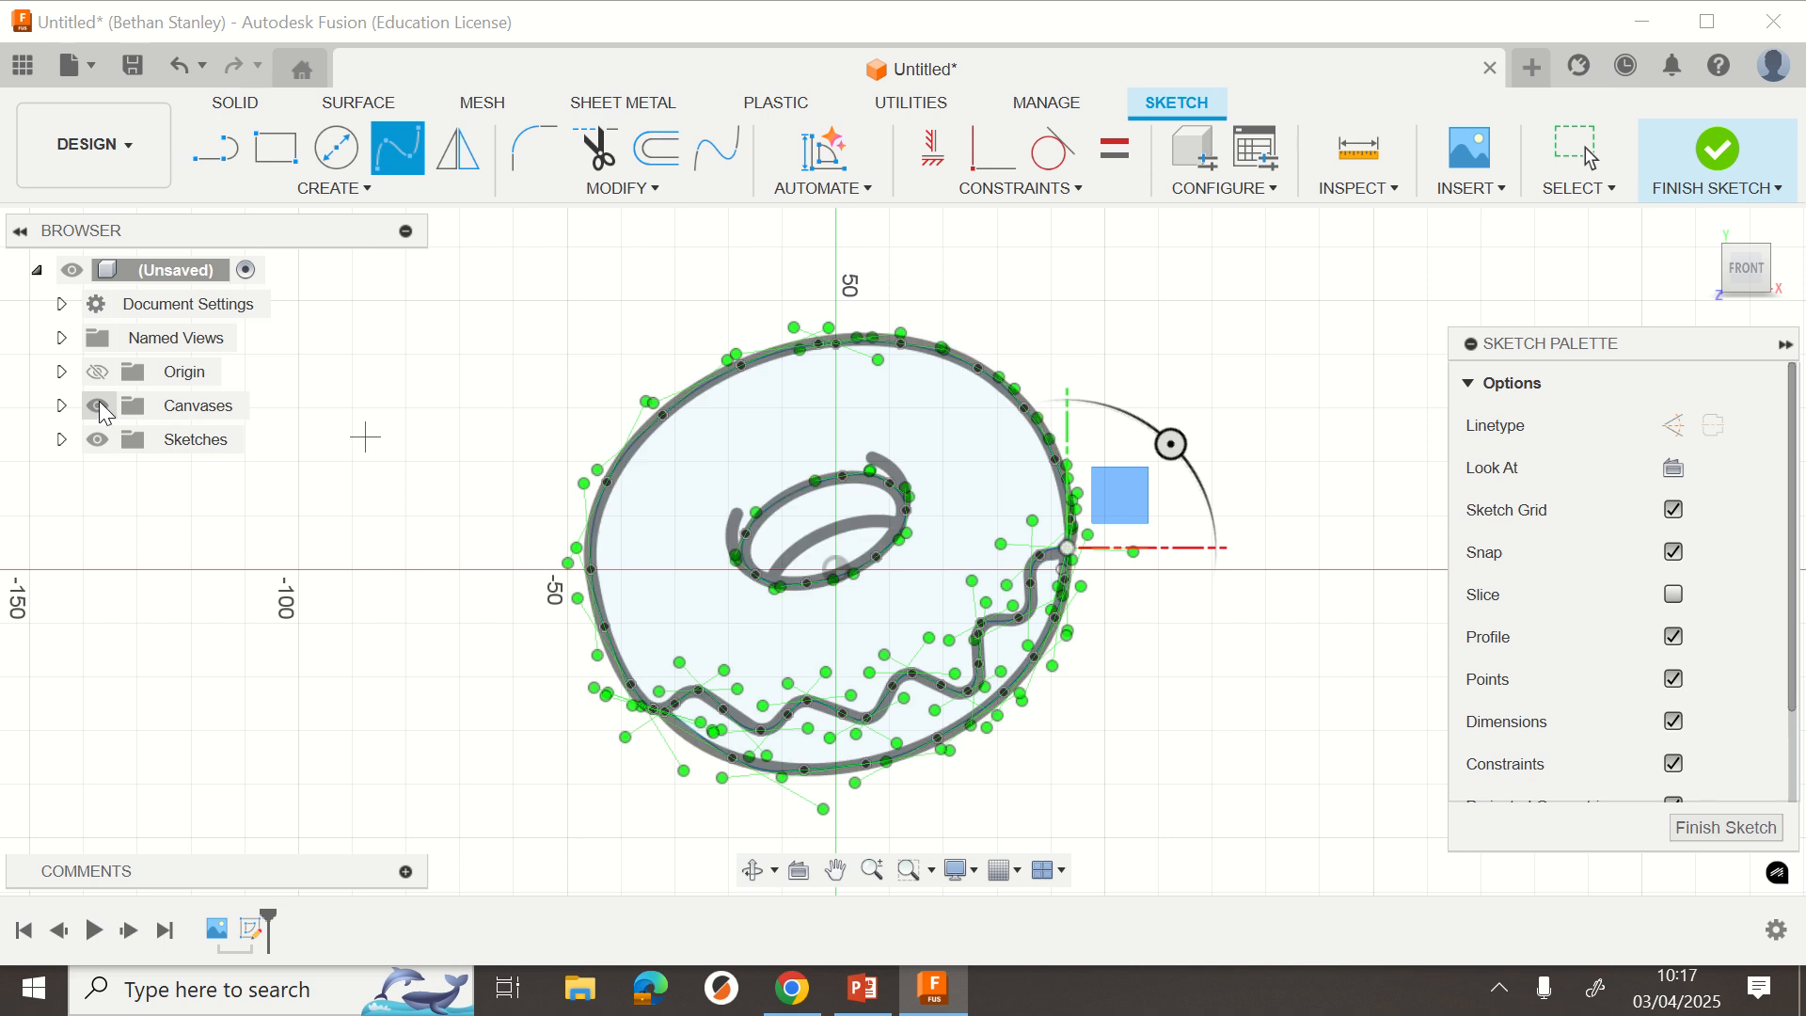
pyautogui.click(98, 404)
pyautogui.click(99, 405)
pyautogui.click(99, 404)
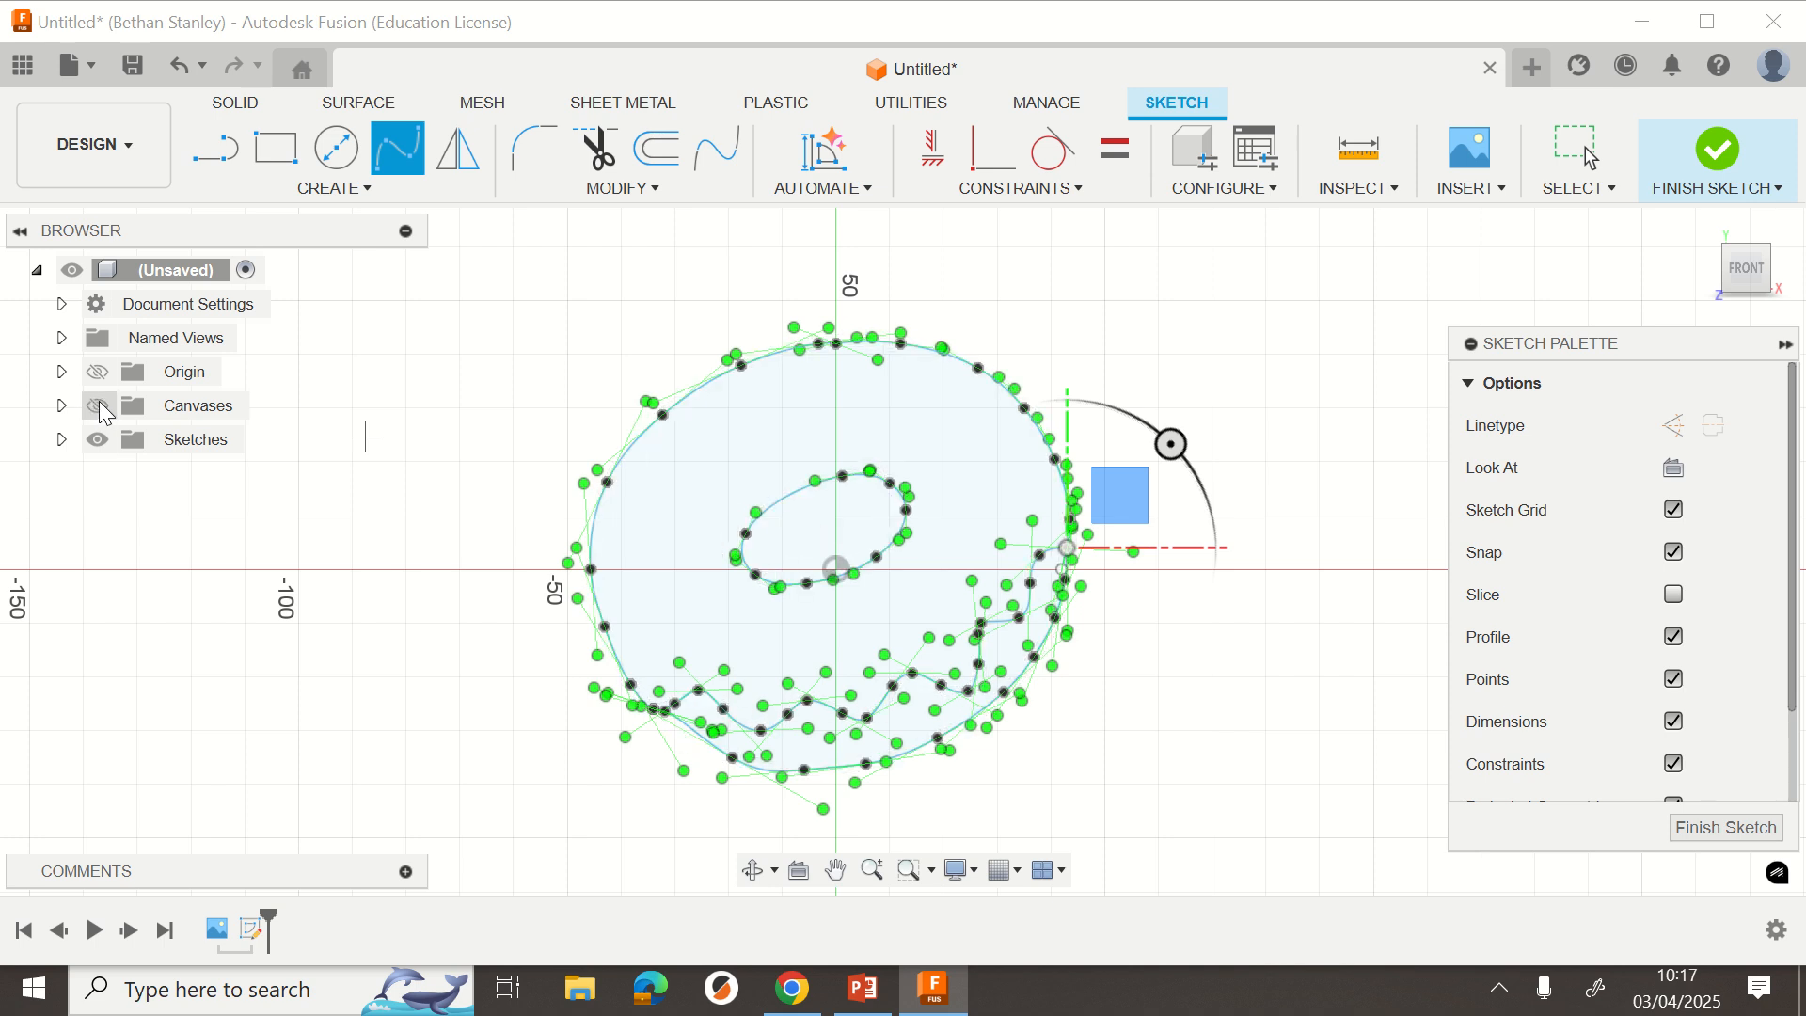
pyautogui.click(99, 407)
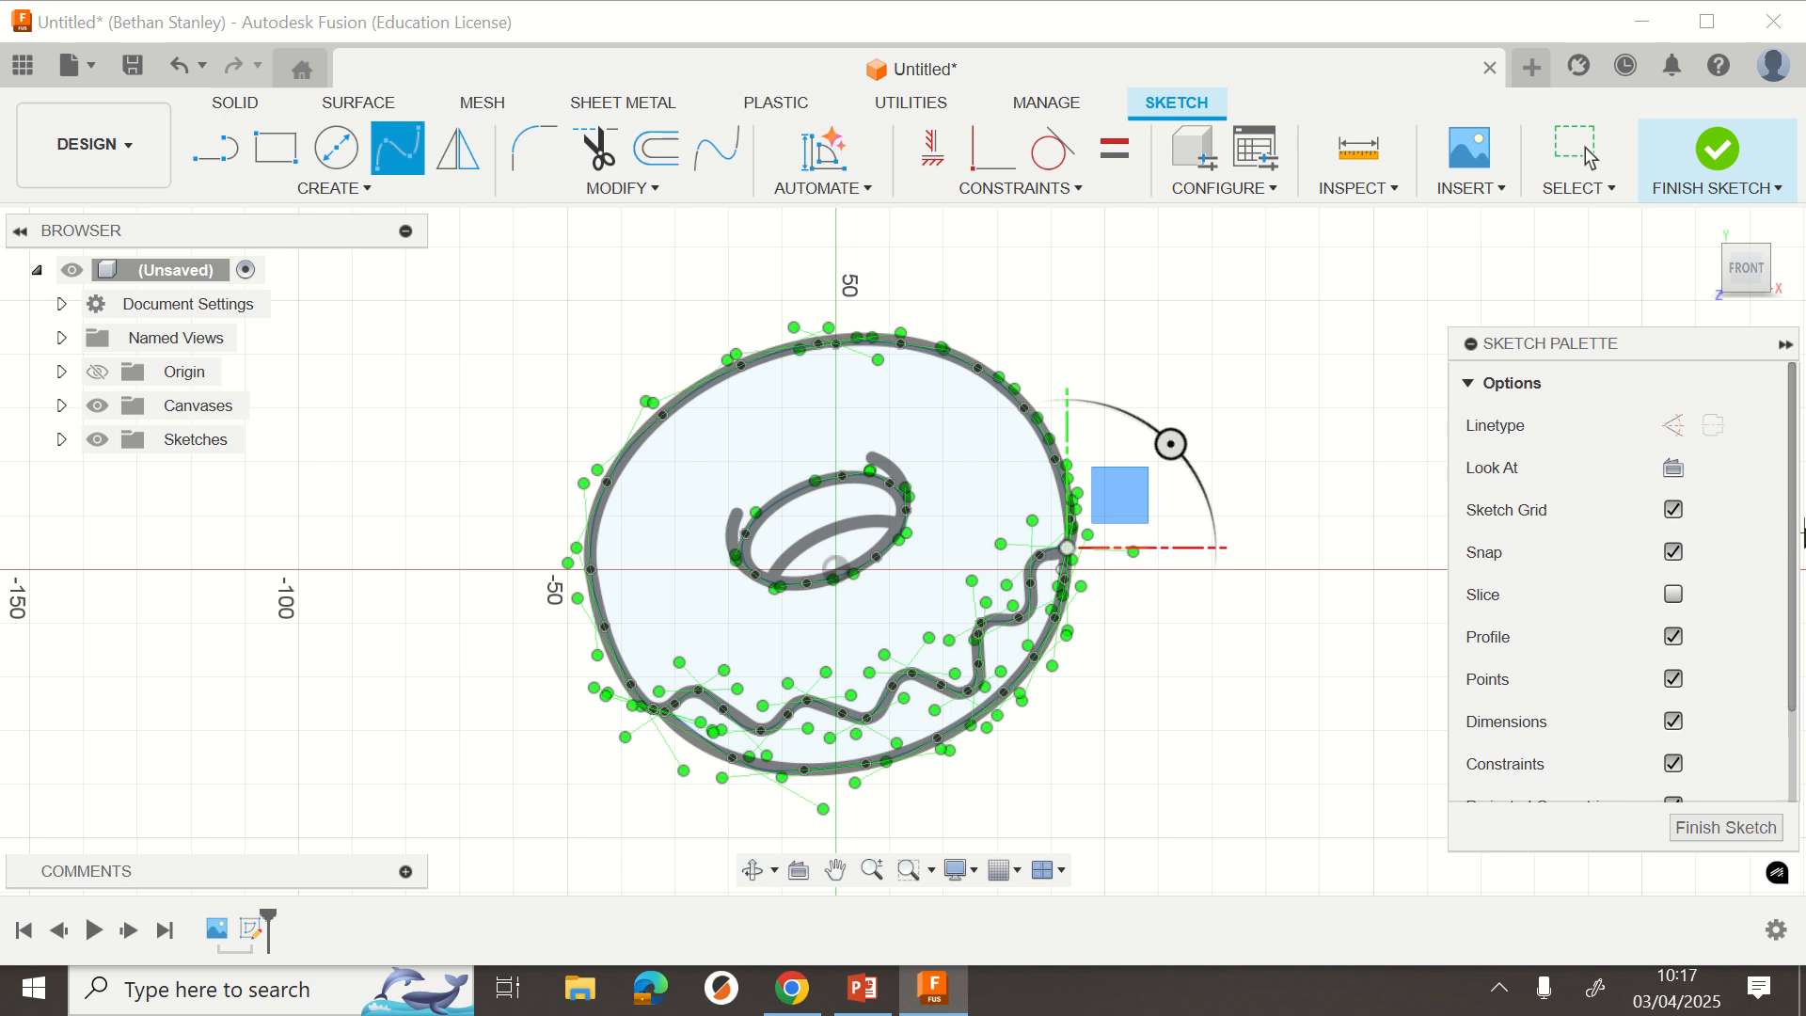
# Examine how closely the outer spline follows the canvas line along the upper-left edge up to the top of the donut.
pyautogui.scroll(2, 753, 585)
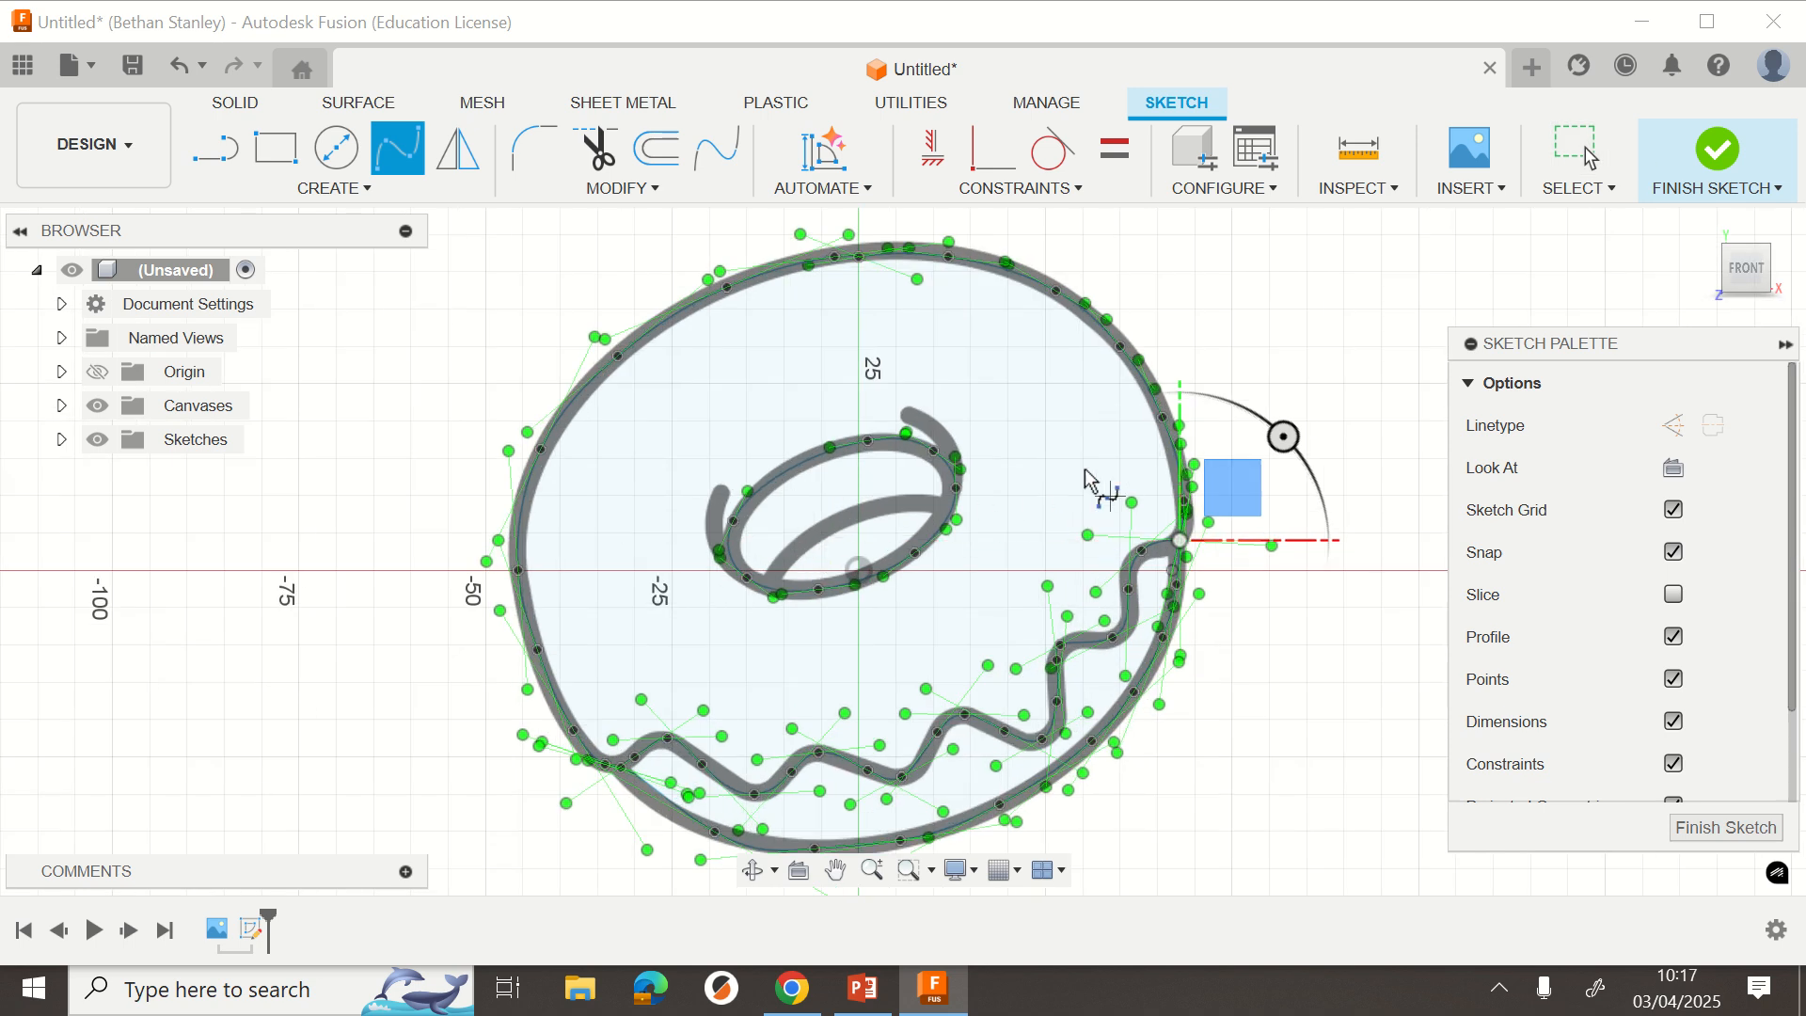
pyautogui.moveTo(1186, 562); pyautogui.dragTo(1226, 798, button='middle')
pyautogui.scroll(3, 758, 679)
pyautogui.moveTo(497, 739); pyautogui.dragTo(560, 726, button='middle')
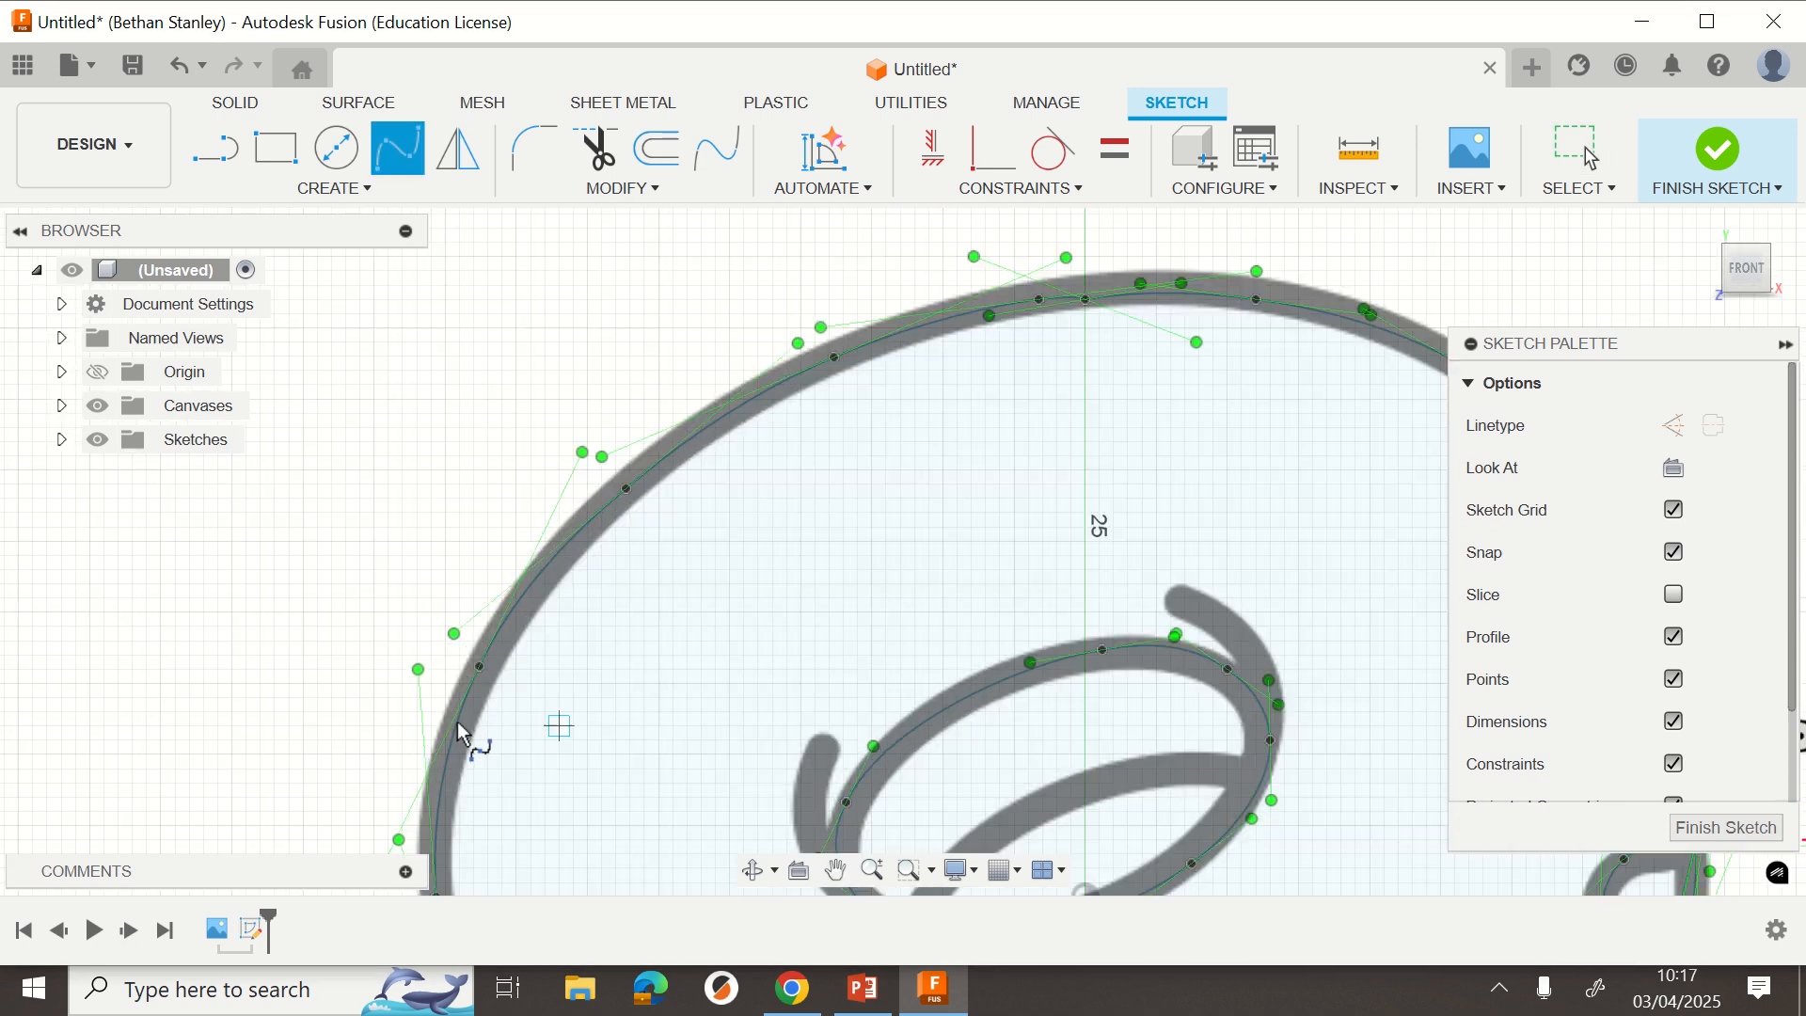
pyautogui.scroll(2, 451, 716)
pyautogui.moveTo(452, 715); pyautogui.dragTo(534, 761, button='middle')
pyautogui.scroll(-3, 533, 761)
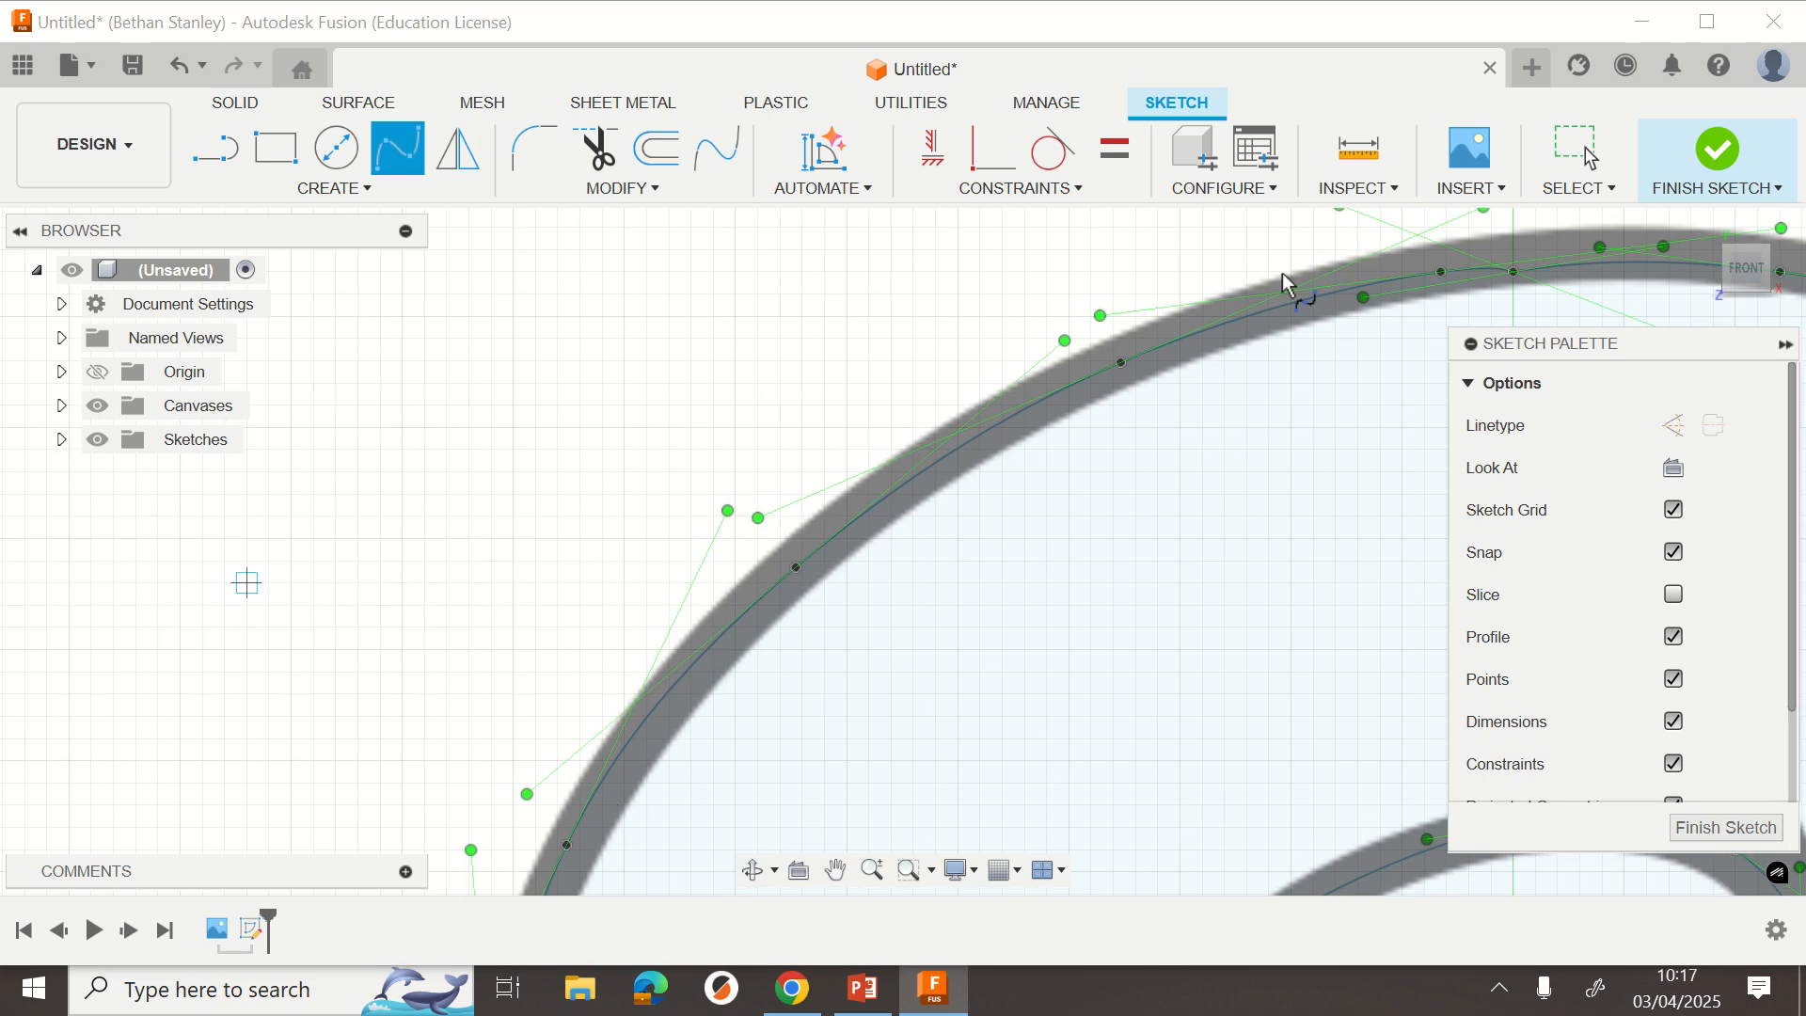
pyautogui.moveTo(1283, 275)
pyautogui.mouseDown(button='middle')
pyautogui.moveTo(556, 472)
pyautogui.moveTo(149, 474)
pyautogui.mouseUp(button='middle')
pyautogui.scroll(2, 691, 463)
pyautogui.scroll(2, 359, 476)
pyautogui.moveTo(357, 480)
pyautogui.mouseDown(button='middle')
pyautogui.moveTo(1081, 624)
pyautogui.moveTo(1235, 625)
pyautogui.mouseUp(button='middle')
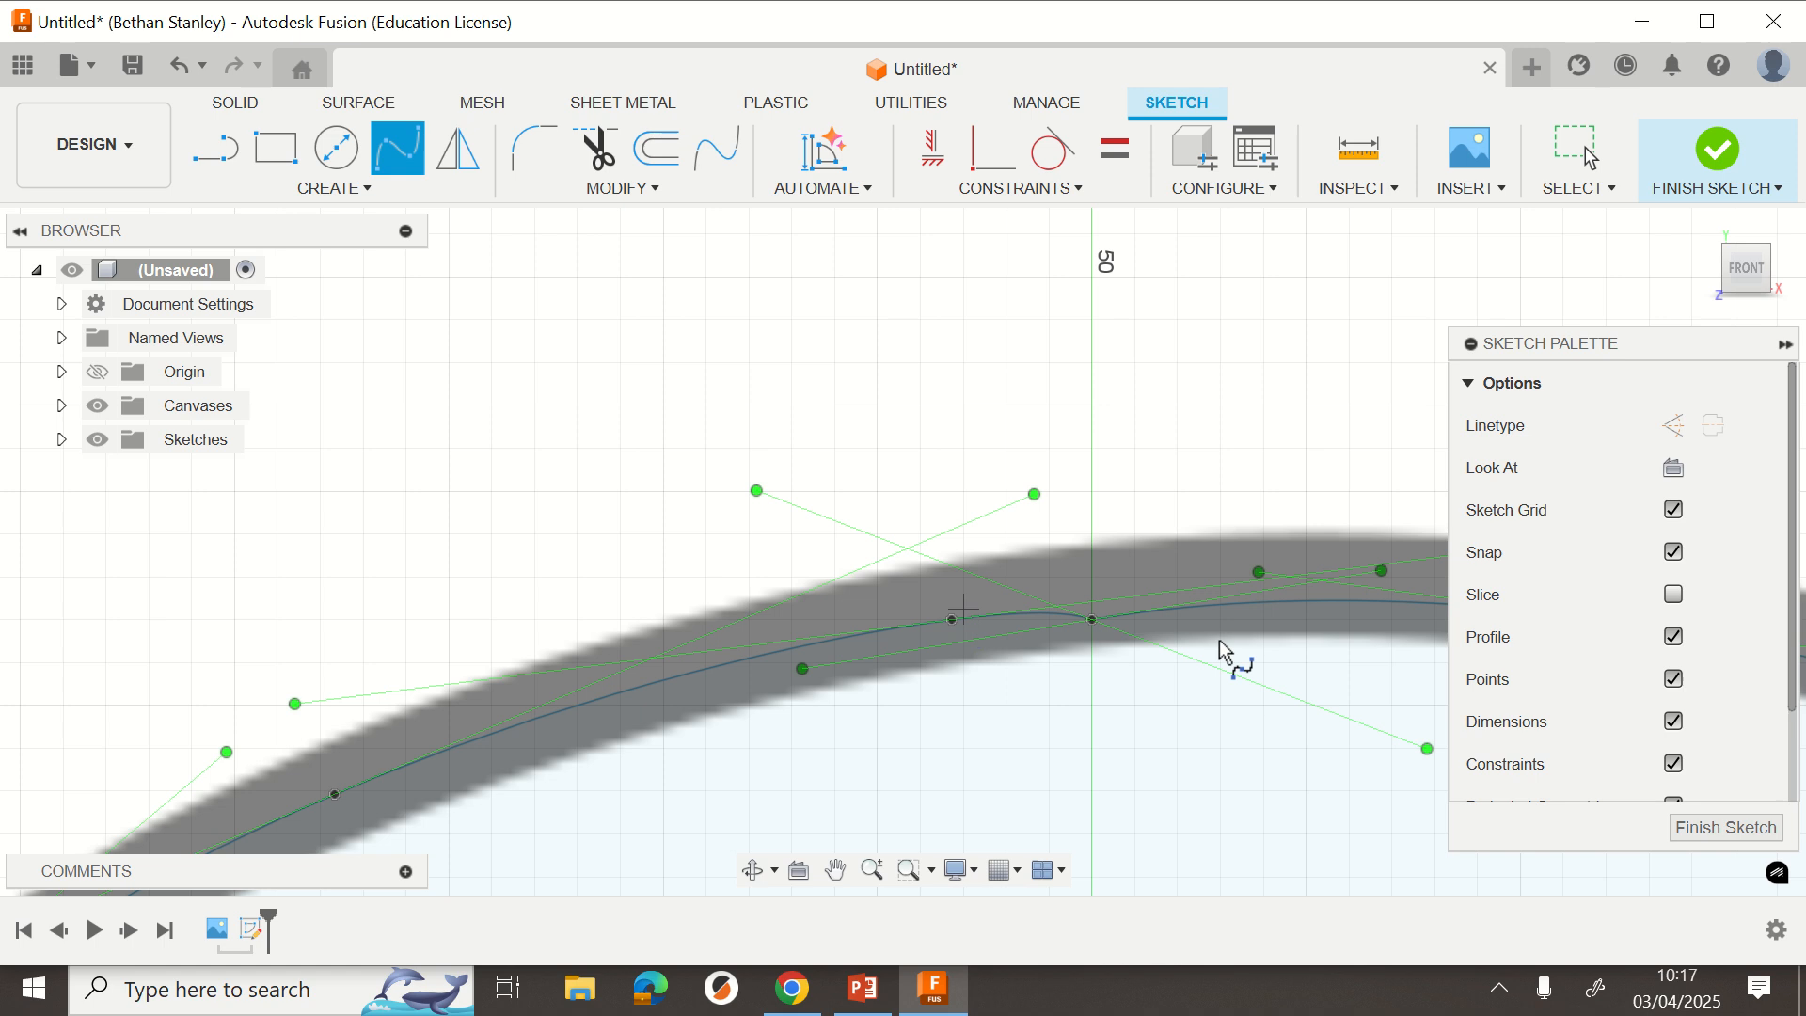
# Move the outer outline's kinked top fit point to about X 2.07, Y 42.78 mm and check the curve with the canvas hidden and reshown.
pyautogui.click(1559, 148)
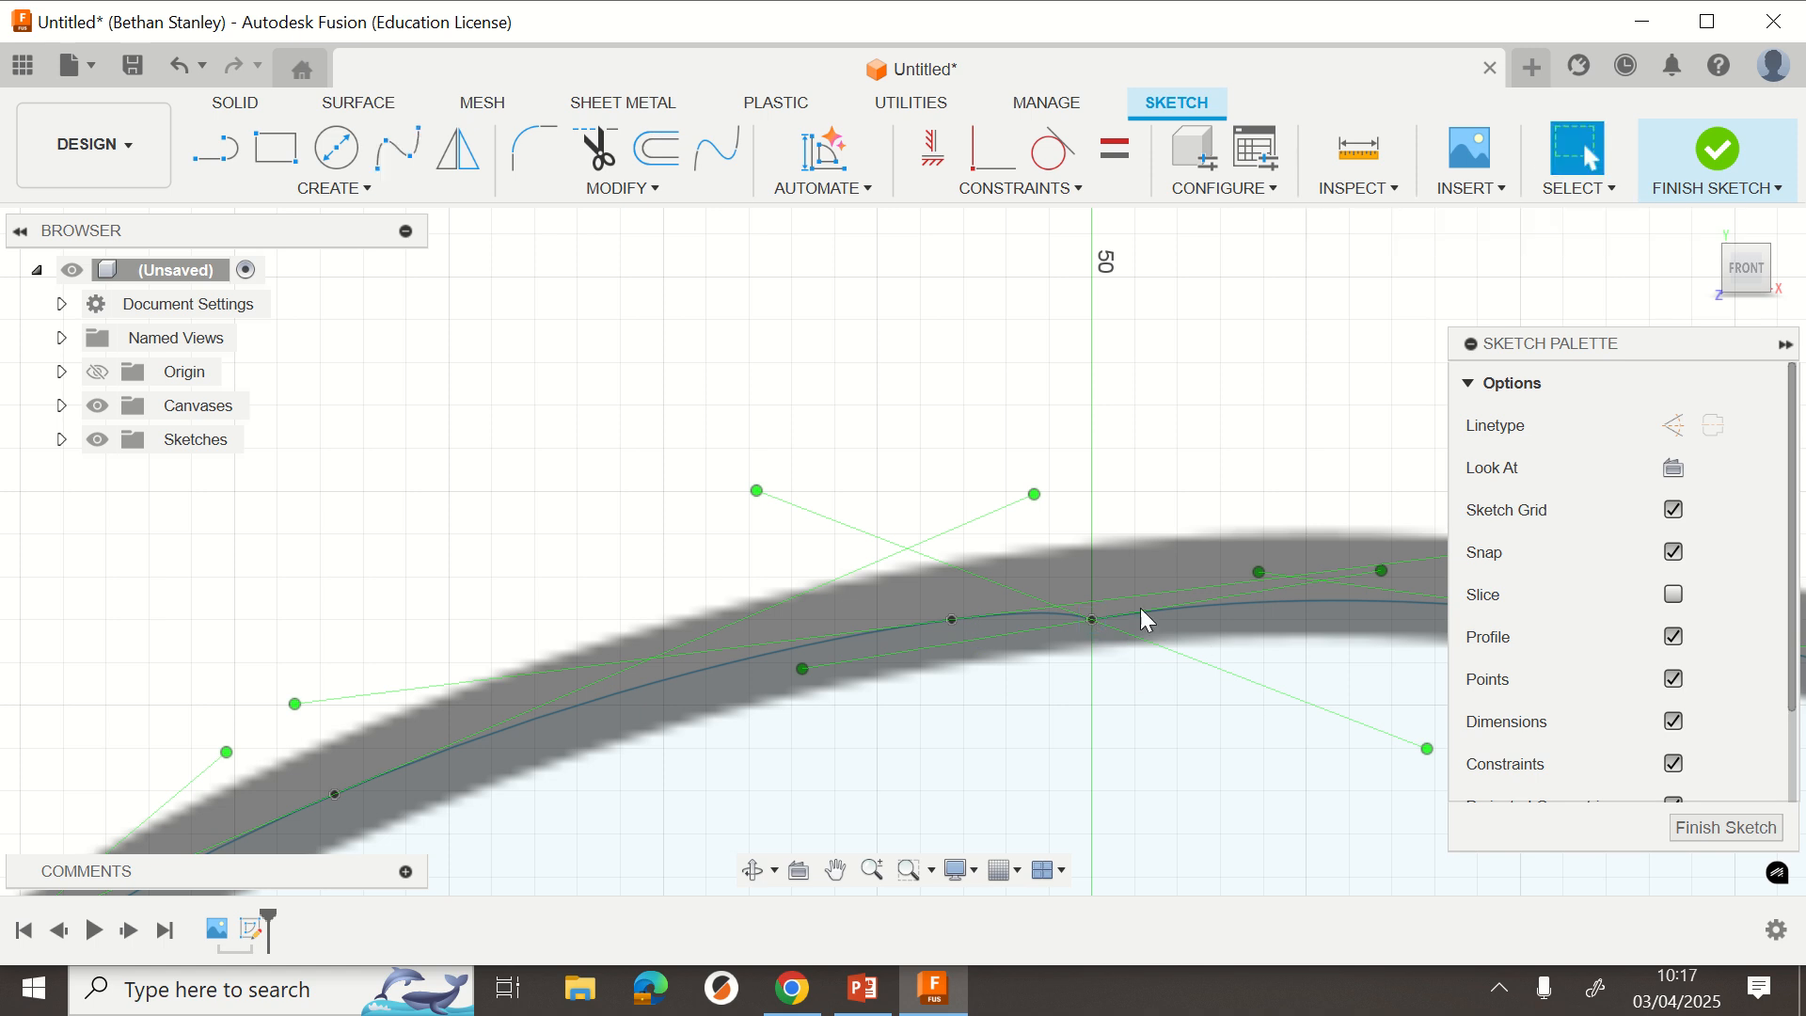
pyautogui.click(1096, 617)
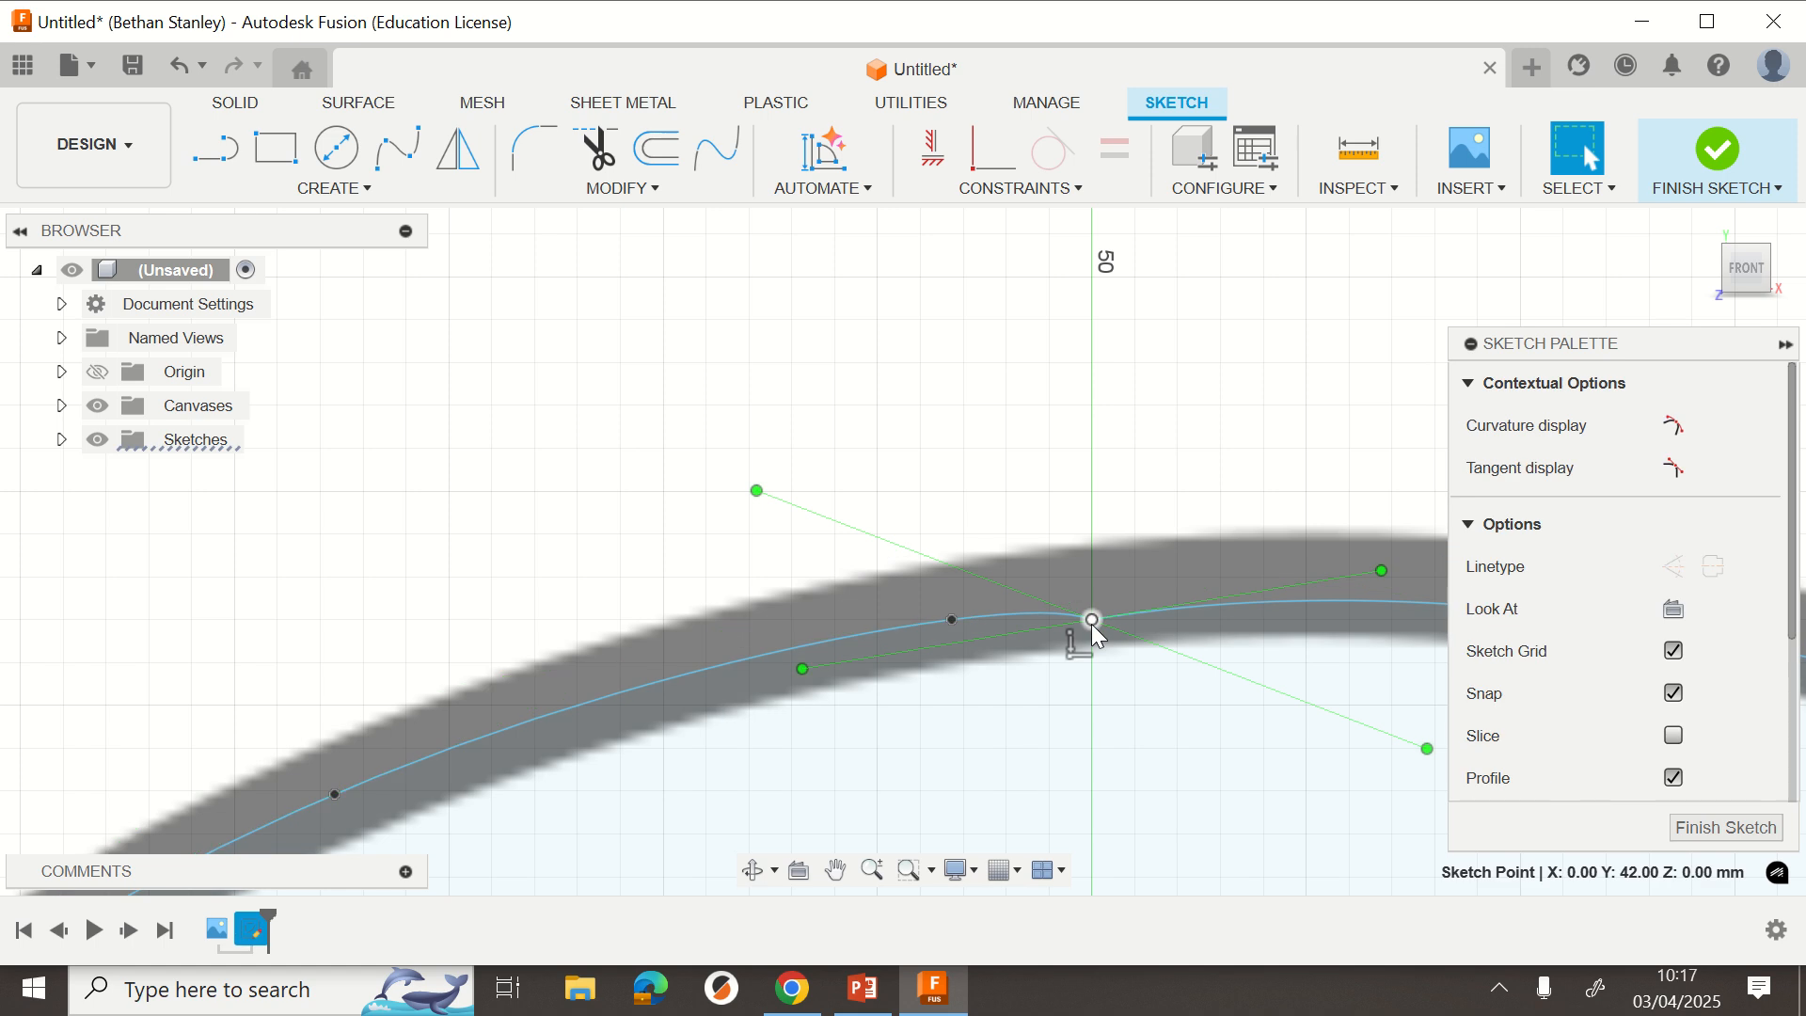
pyautogui.moveTo(1122, 600)
pyautogui.mouseDown()
pyautogui.moveTo(1113, 626)
pyautogui.moveTo(1181, 585)
pyautogui.mouseUp()
pyautogui.scroll(3, 1172, 613)
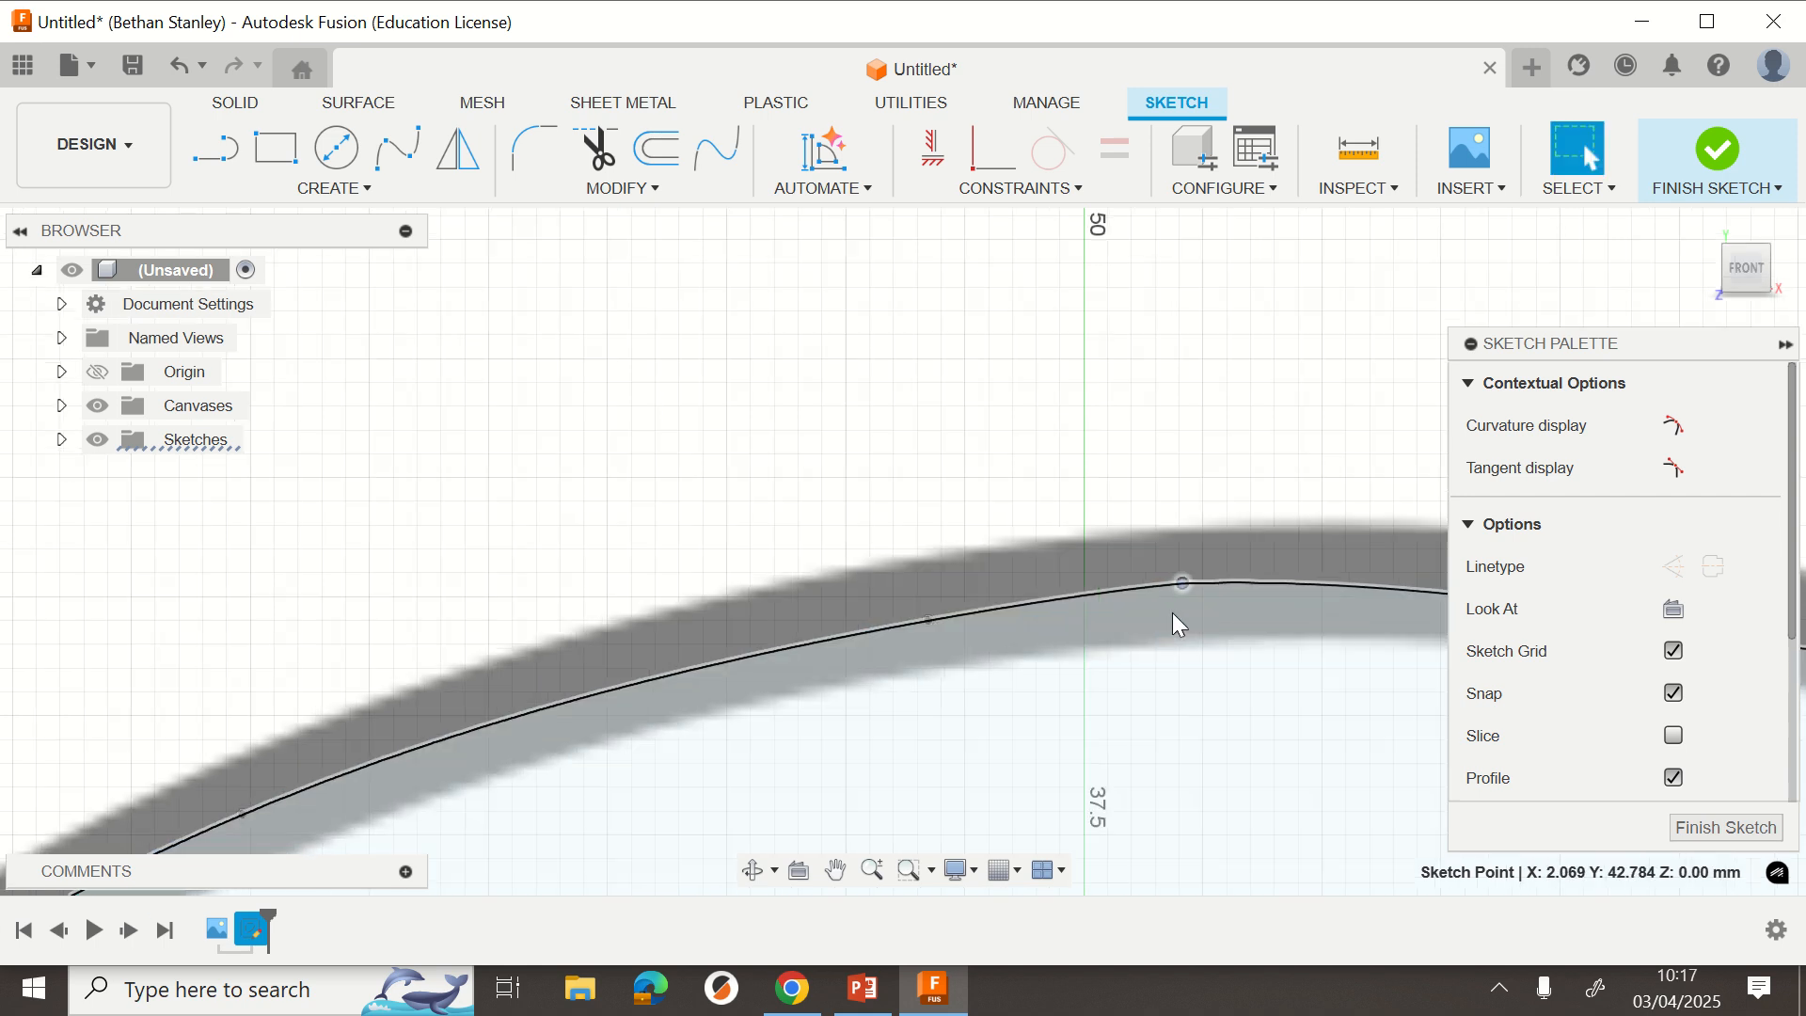
pyautogui.scroll(-3, 1128, 734)
pyautogui.scroll(-6, 1116, 753)
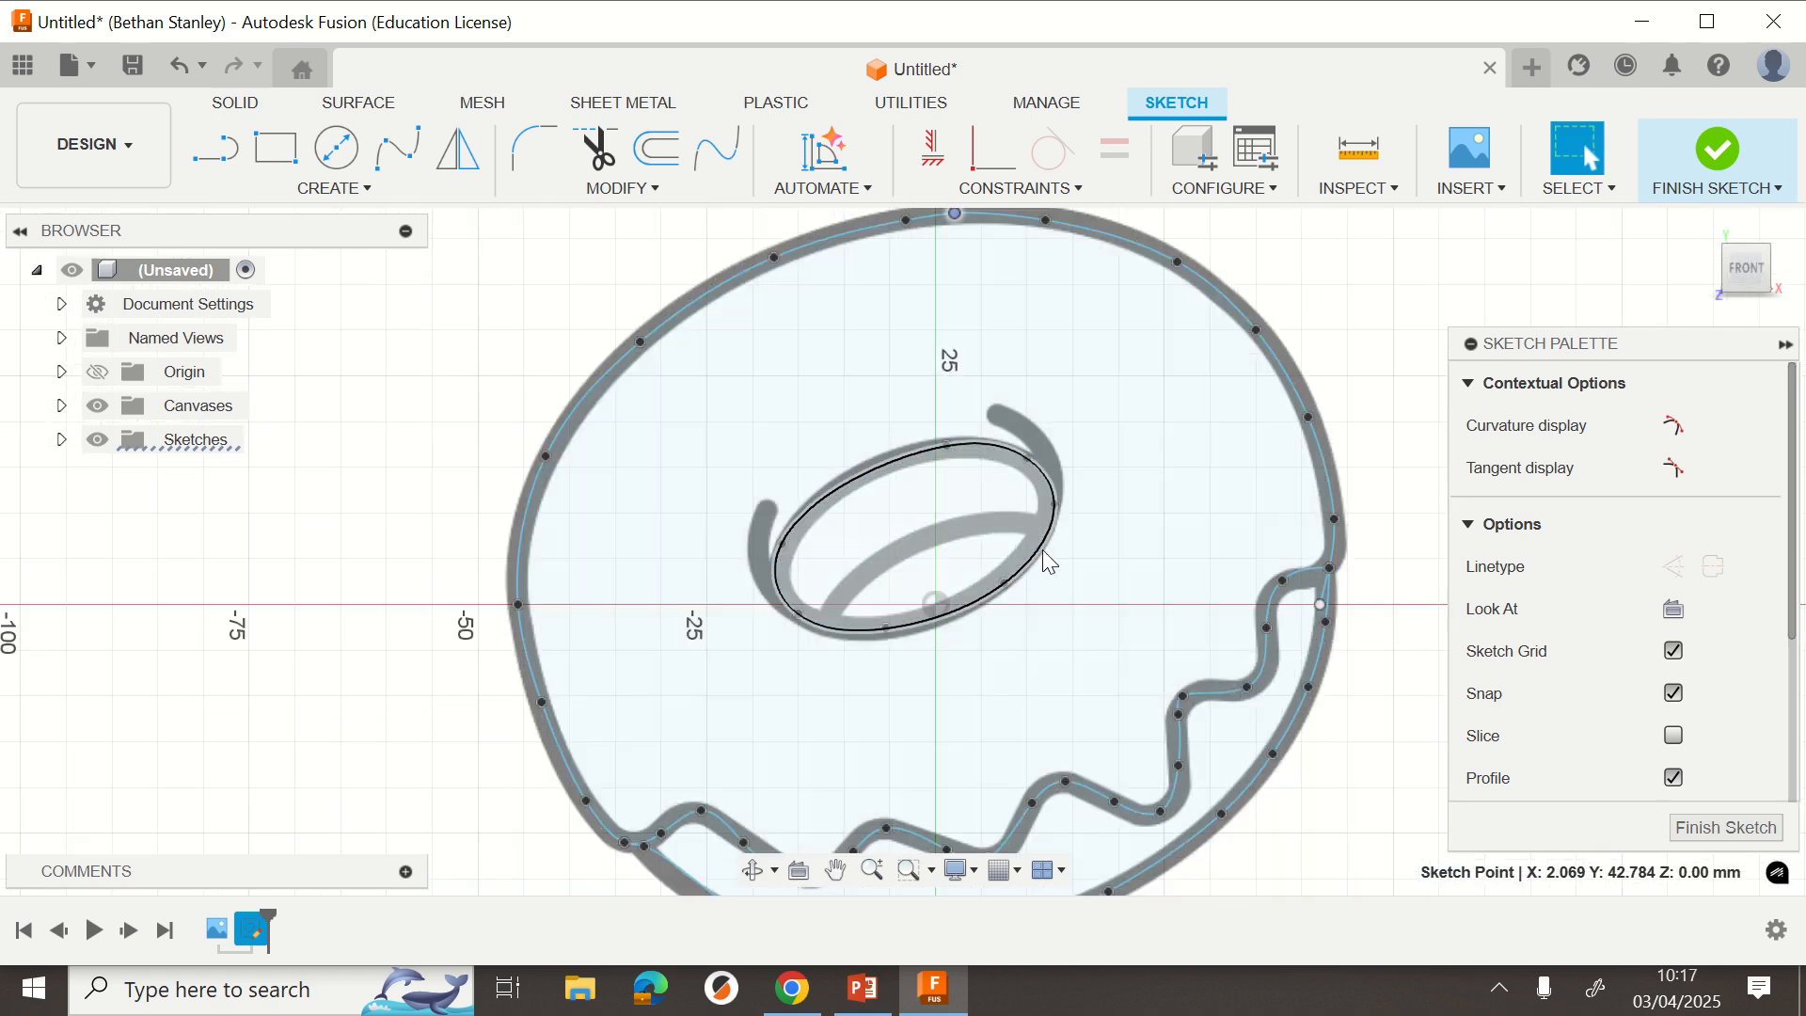
pyautogui.click(99, 406)
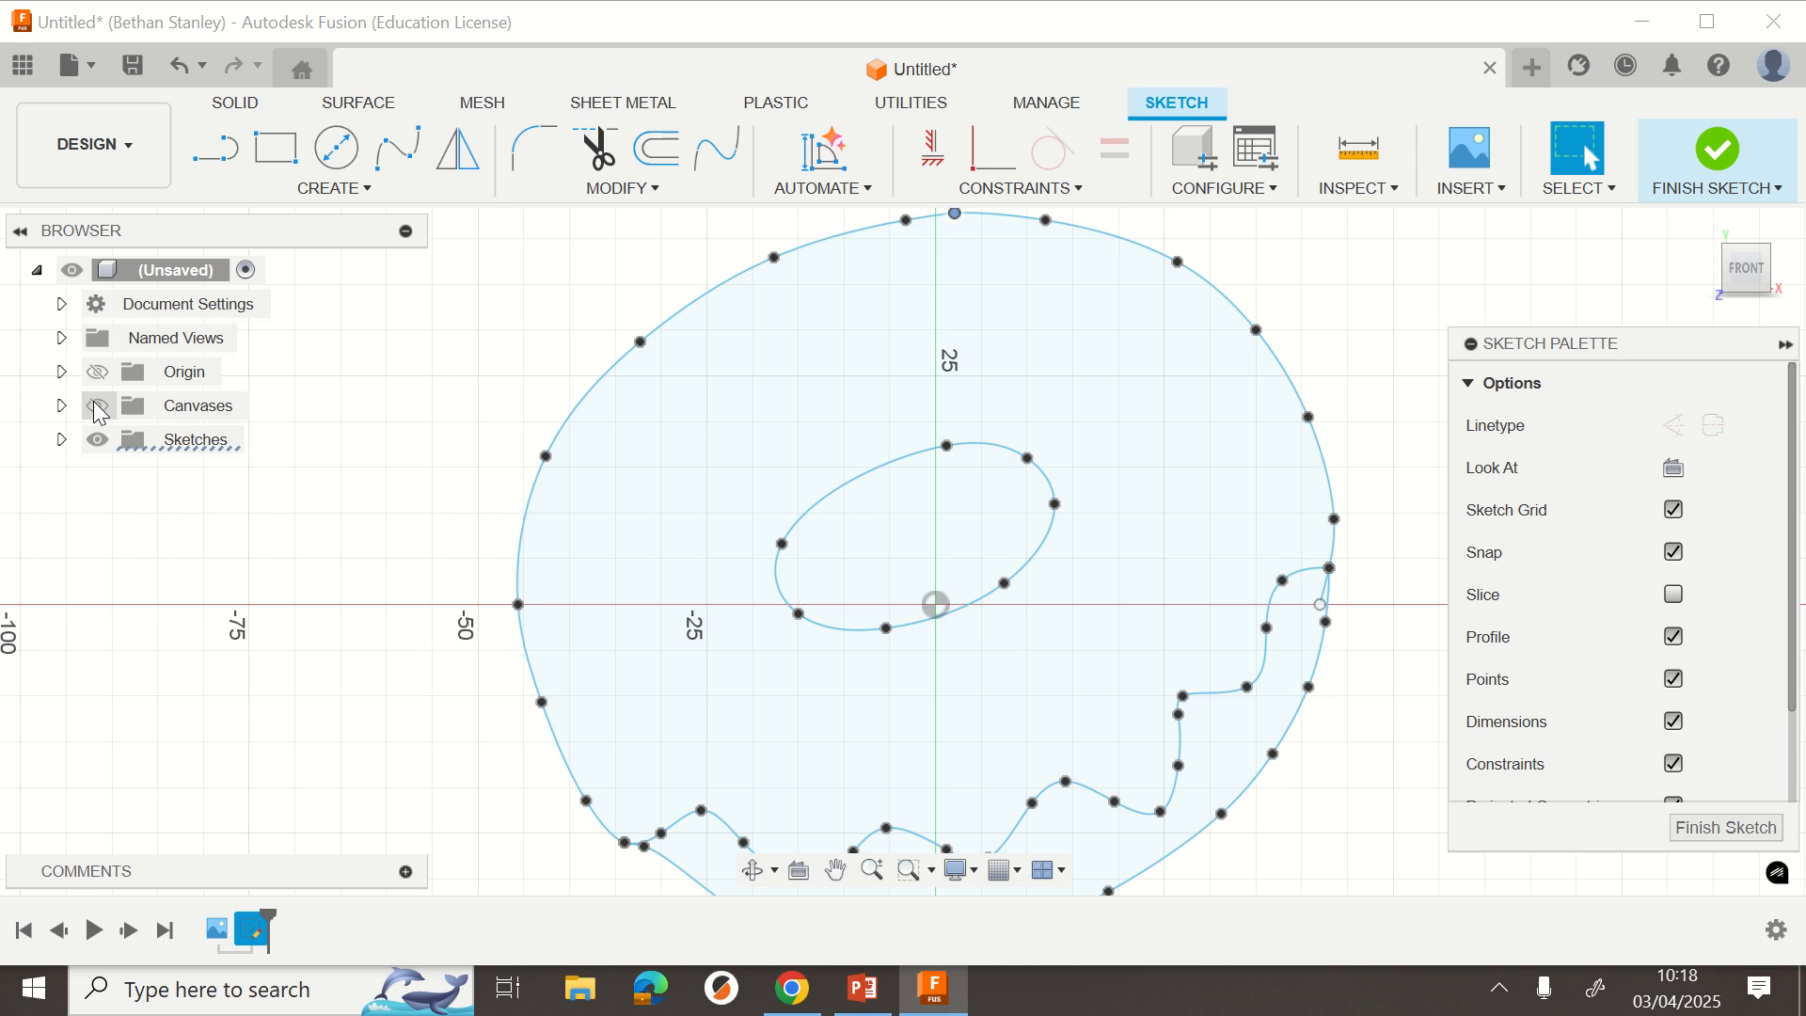
pyautogui.click(99, 408)
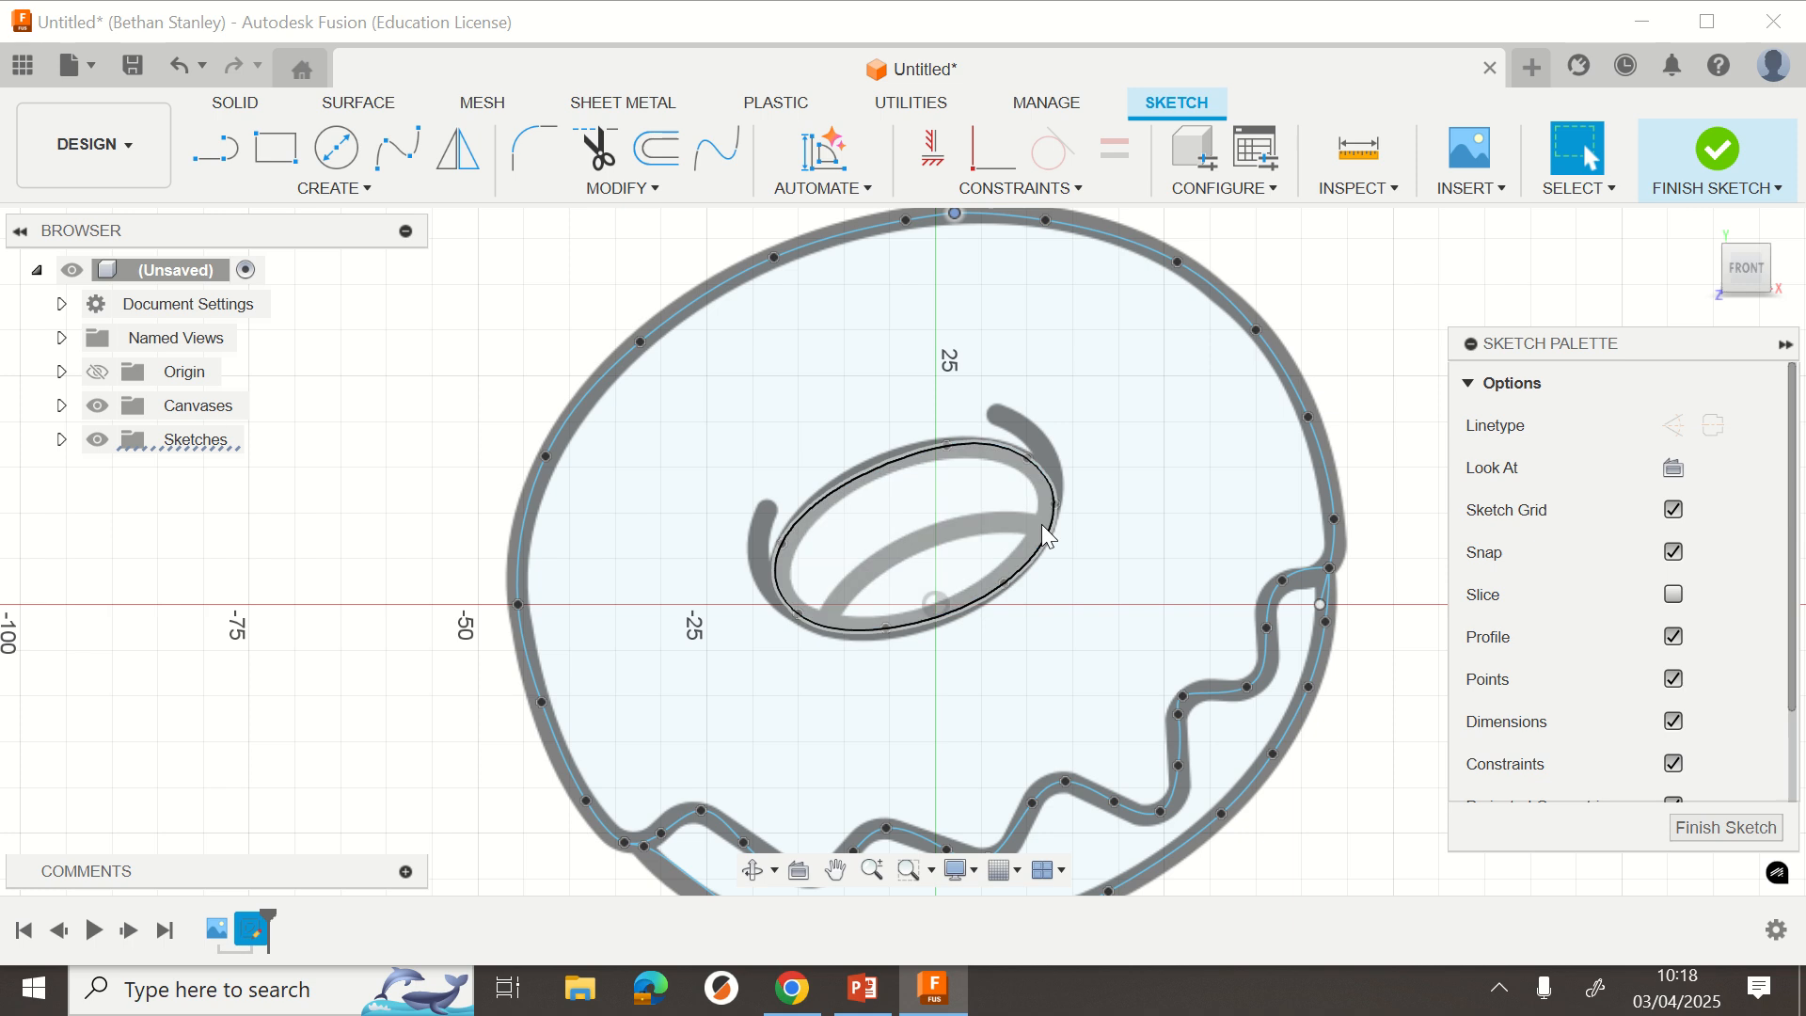
# Move the loose spline point below the right icing junction onto the icing line, at about X 40.61, Y 3.00 mm.
pyautogui.scroll(-2, 1453, 619)
pyautogui.scroll(5, 1355, 620)
pyautogui.scroll(3, 1368, 649)
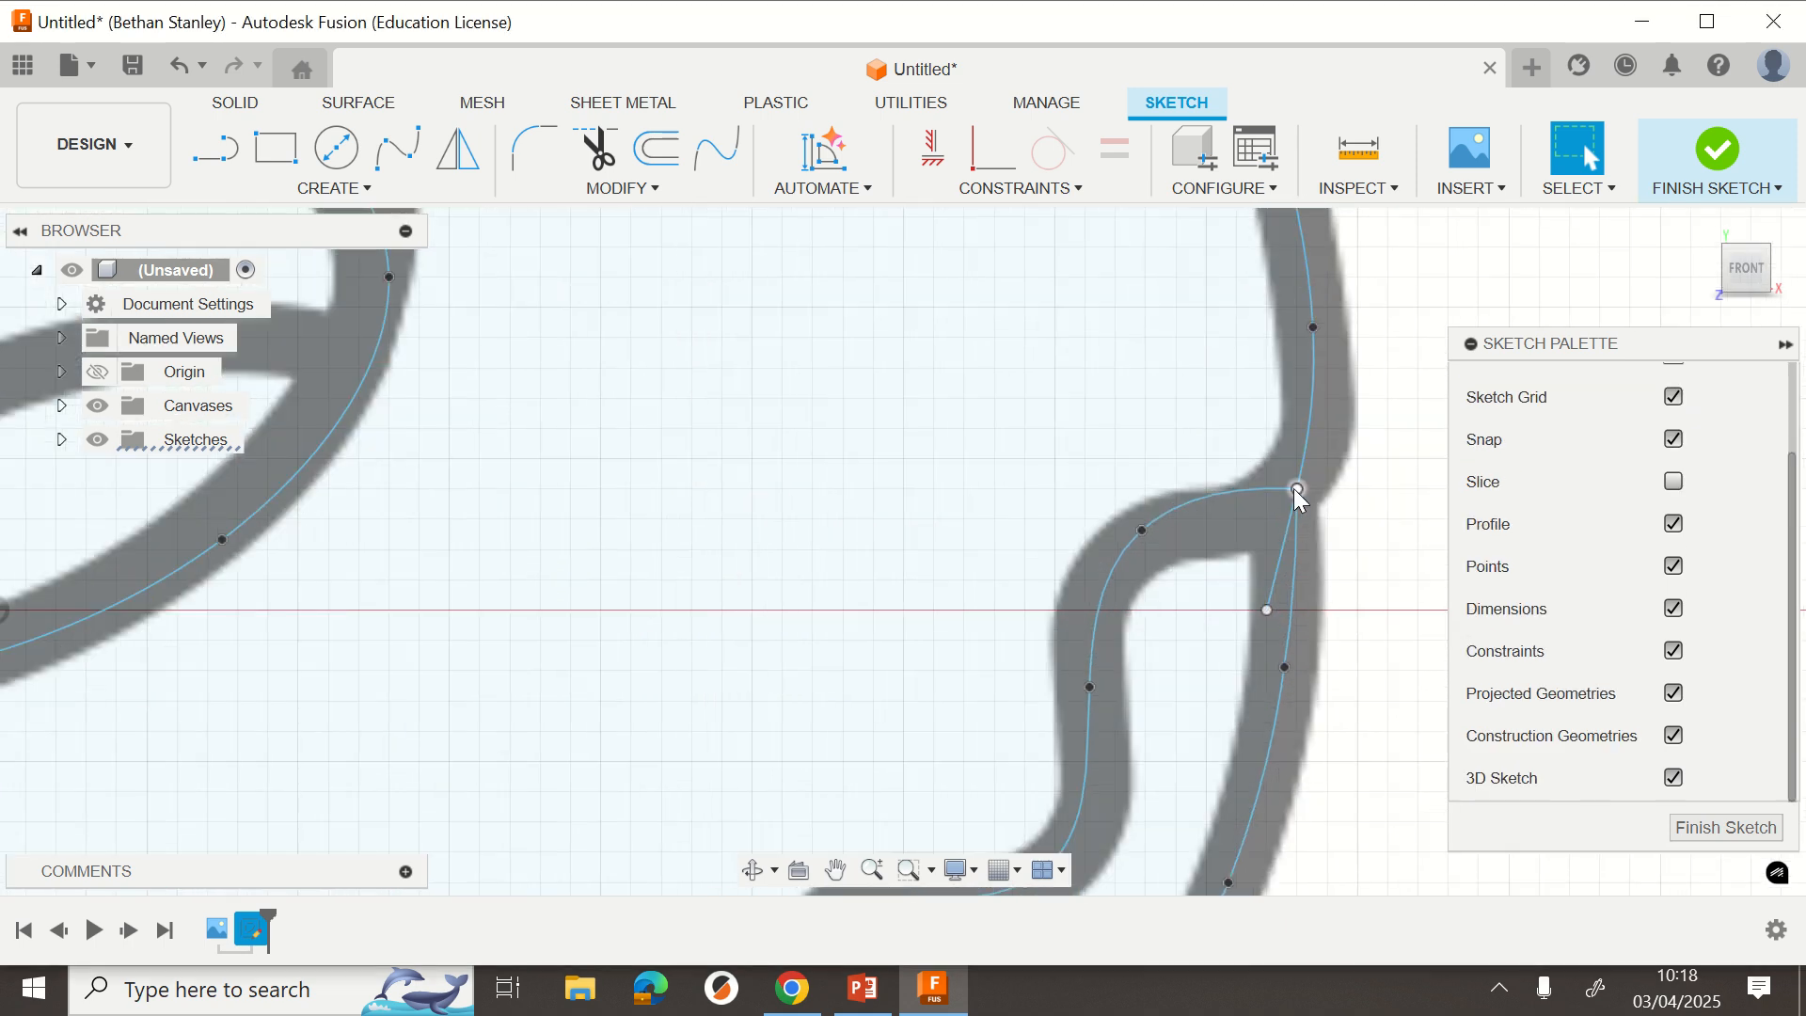
pyautogui.click(1294, 488)
pyautogui.moveTo(1265, 609)
pyautogui.mouseDown()
pyautogui.moveTo(1272, 530)
pyautogui.moveTo(1224, 519)
pyautogui.mouseUp()
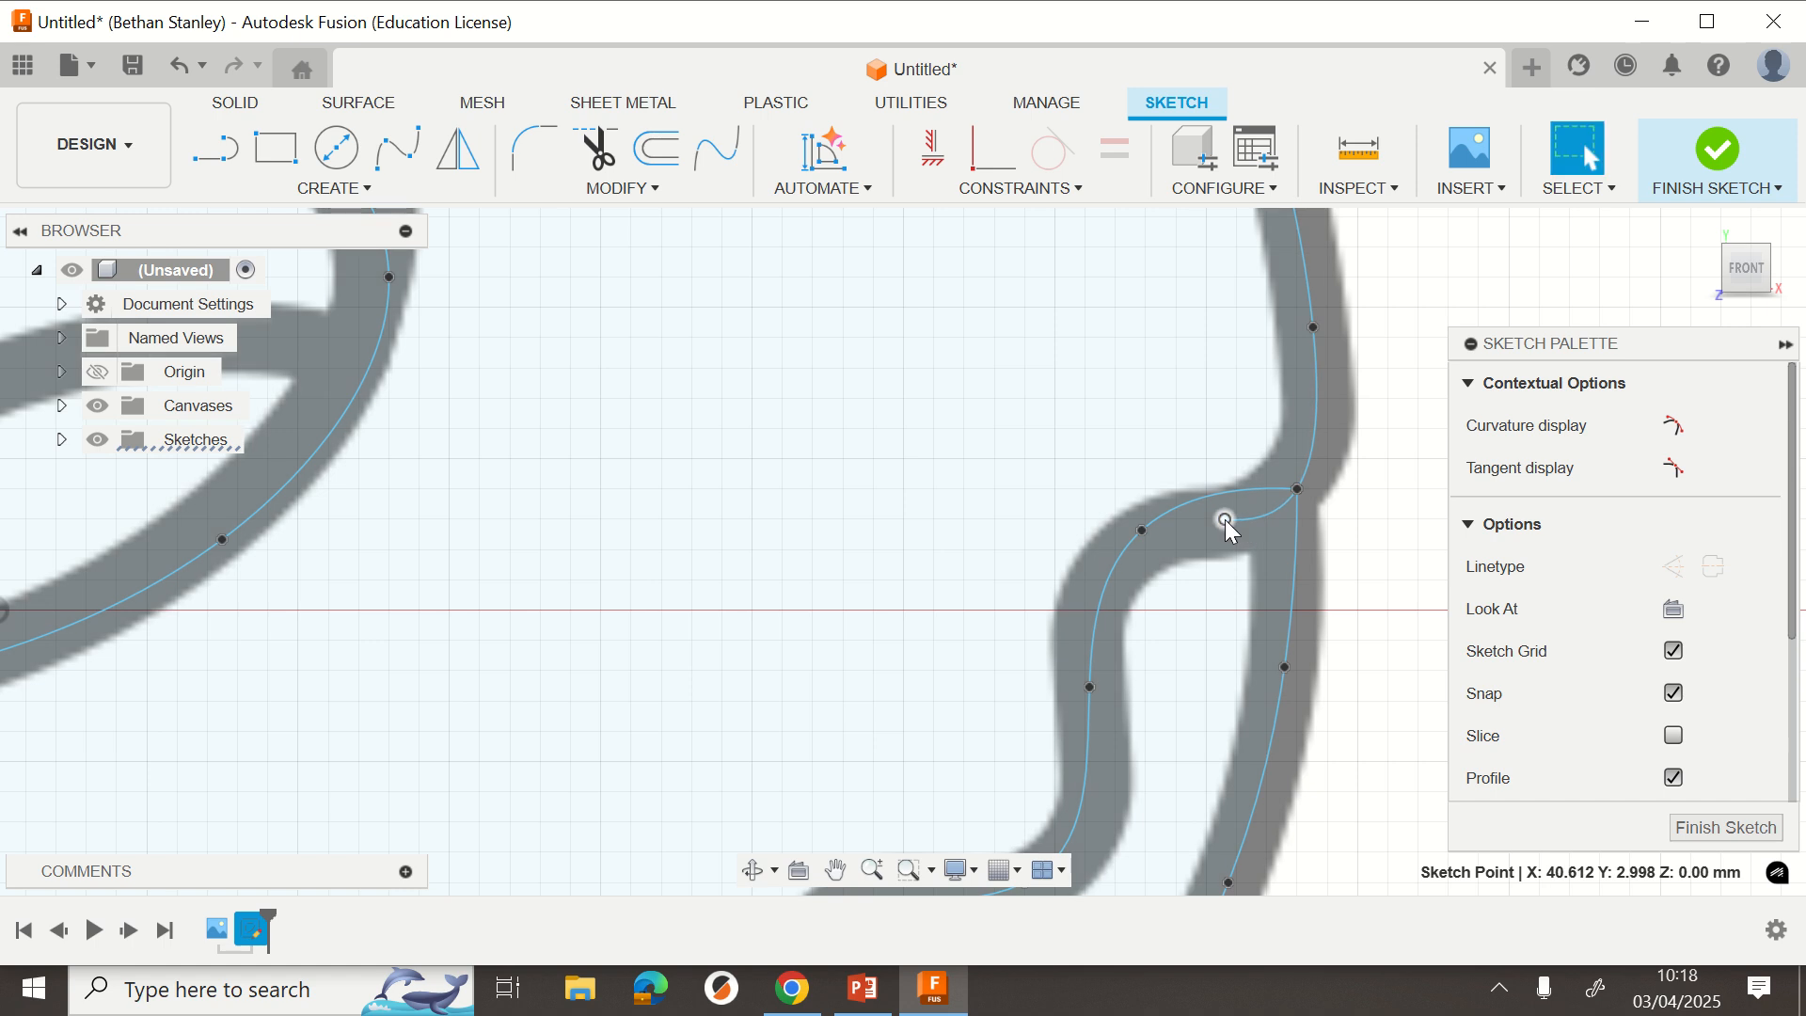
pyautogui.scroll(-1, 1303, 653)
pyautogui.scroll(-5, 1298, 644)
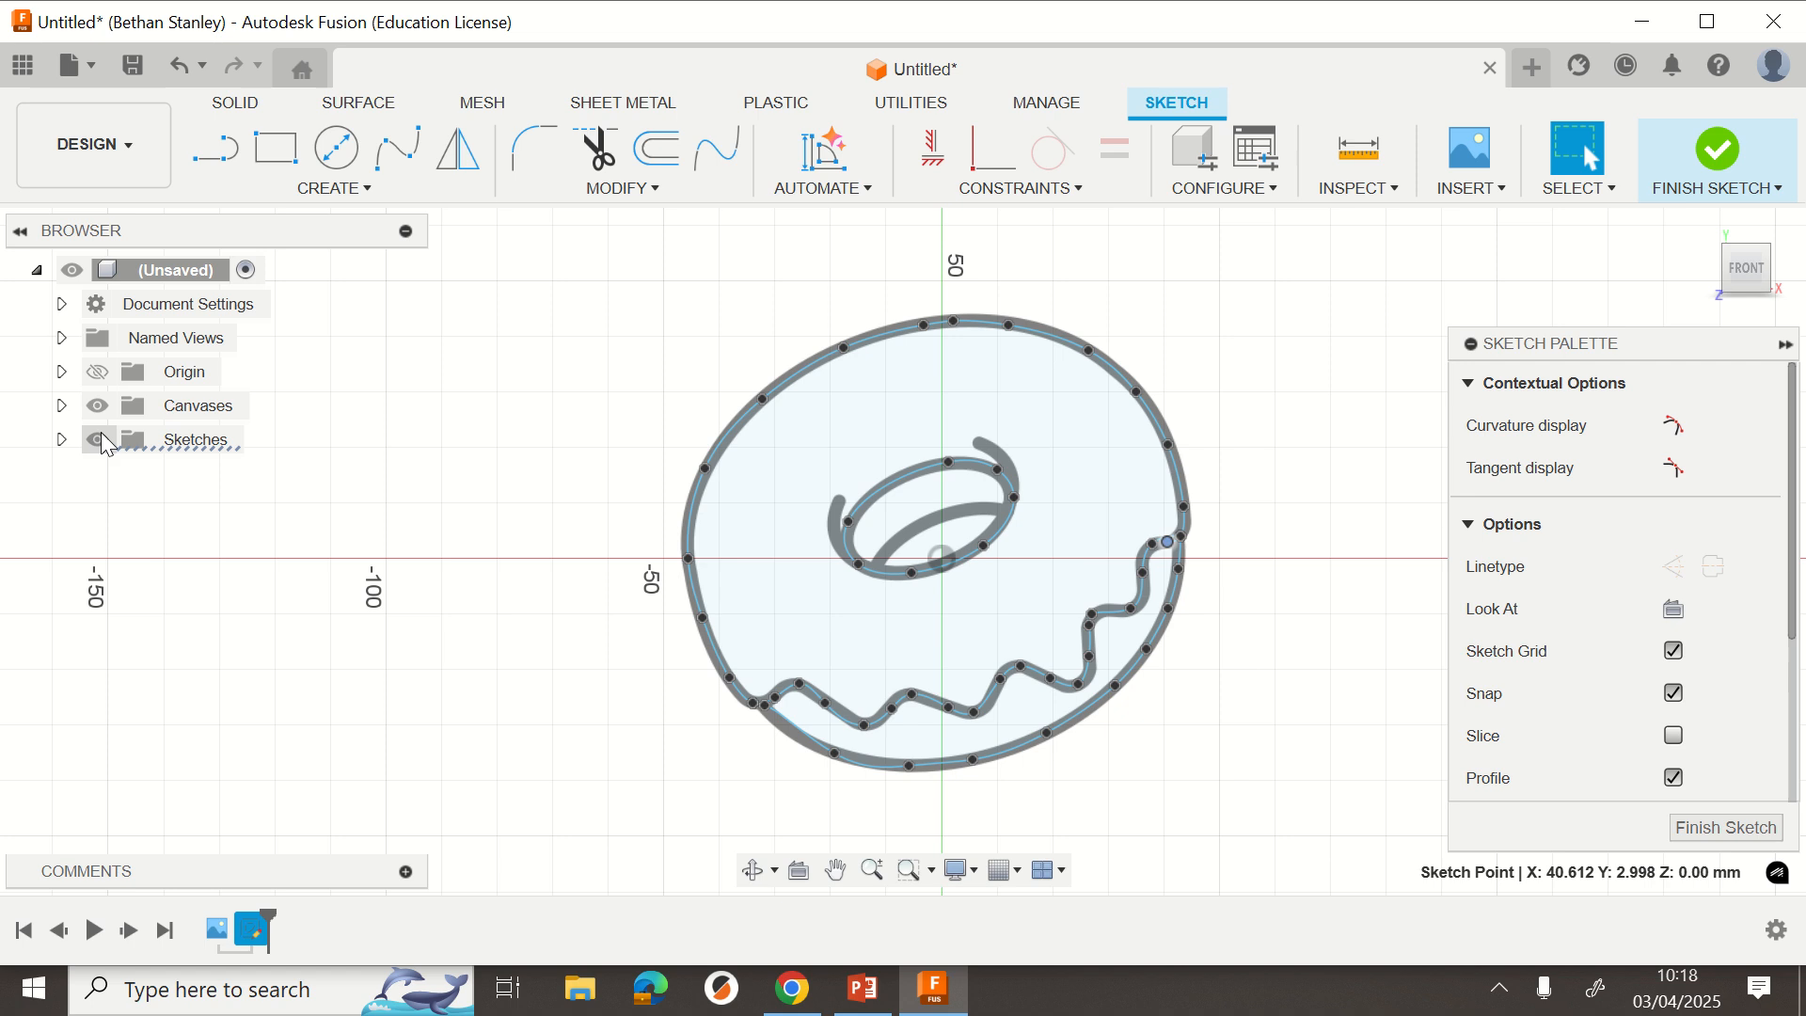
# Check the traced curves with the canvas hidden, show the canvas again and finish the sketch.
pyautogui.click(98, 405)
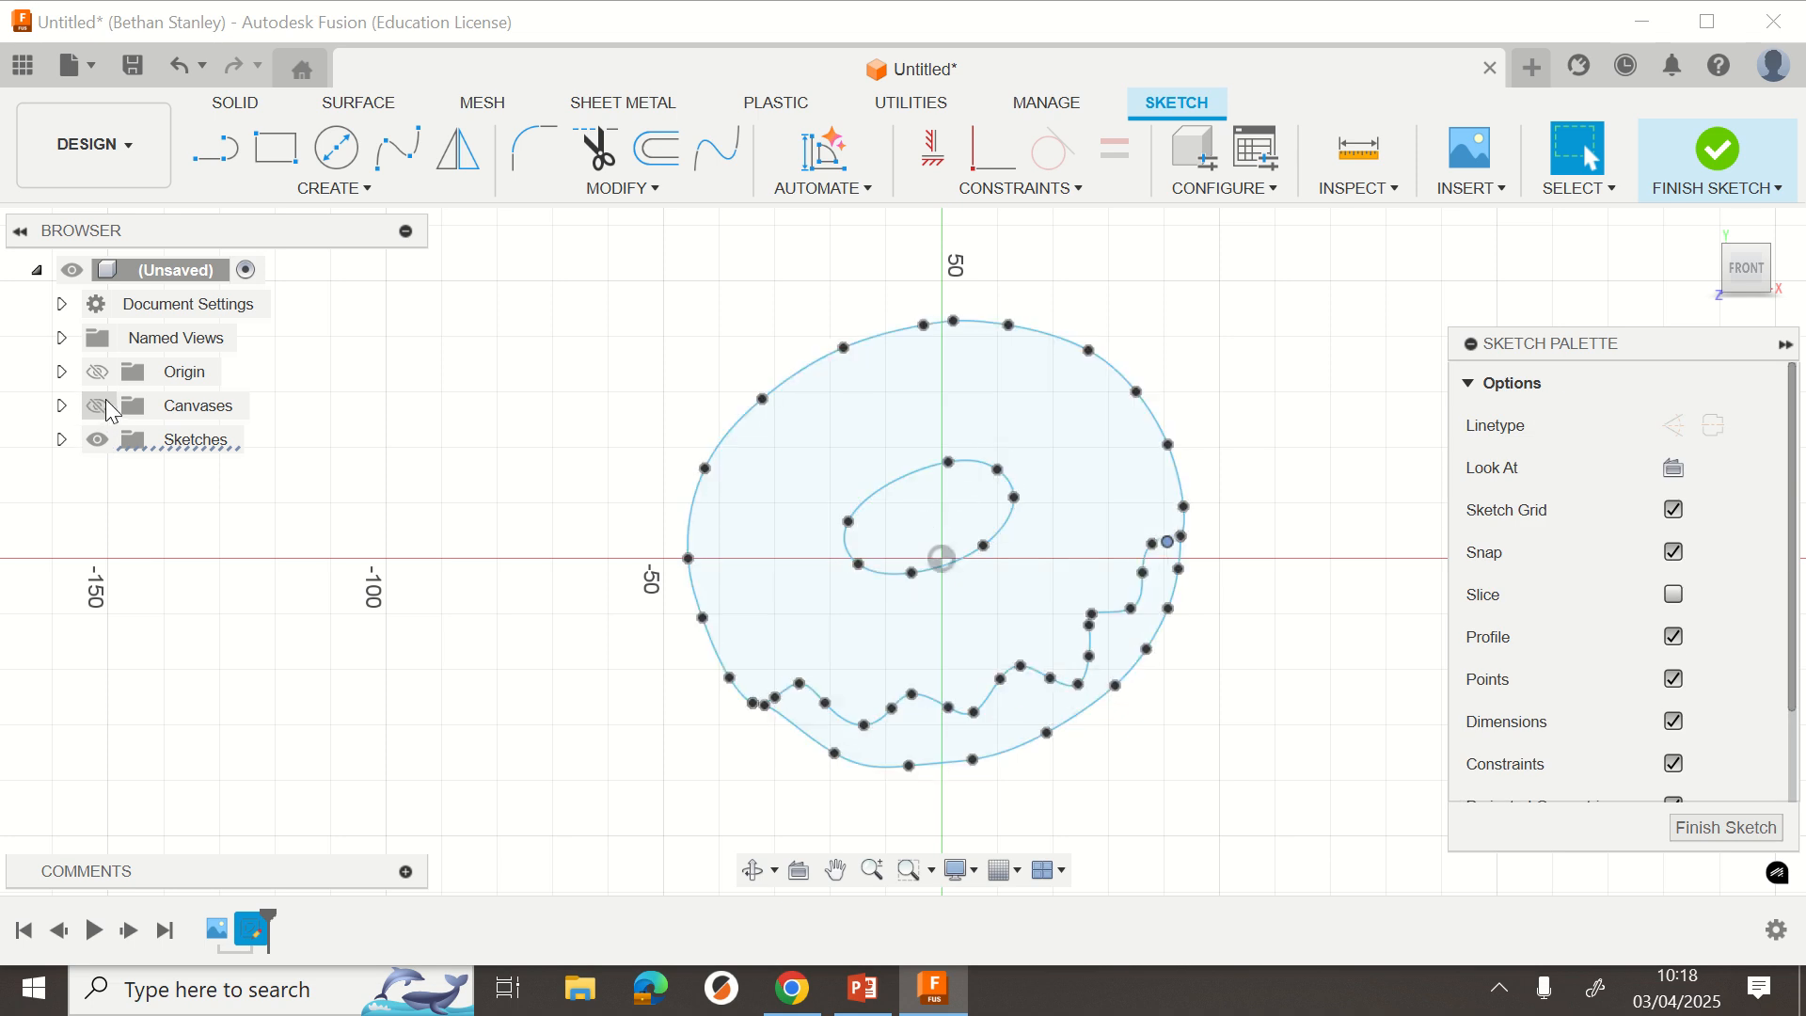
pyautogui.click(105, 405)
pyautogui.click(1717, 155)
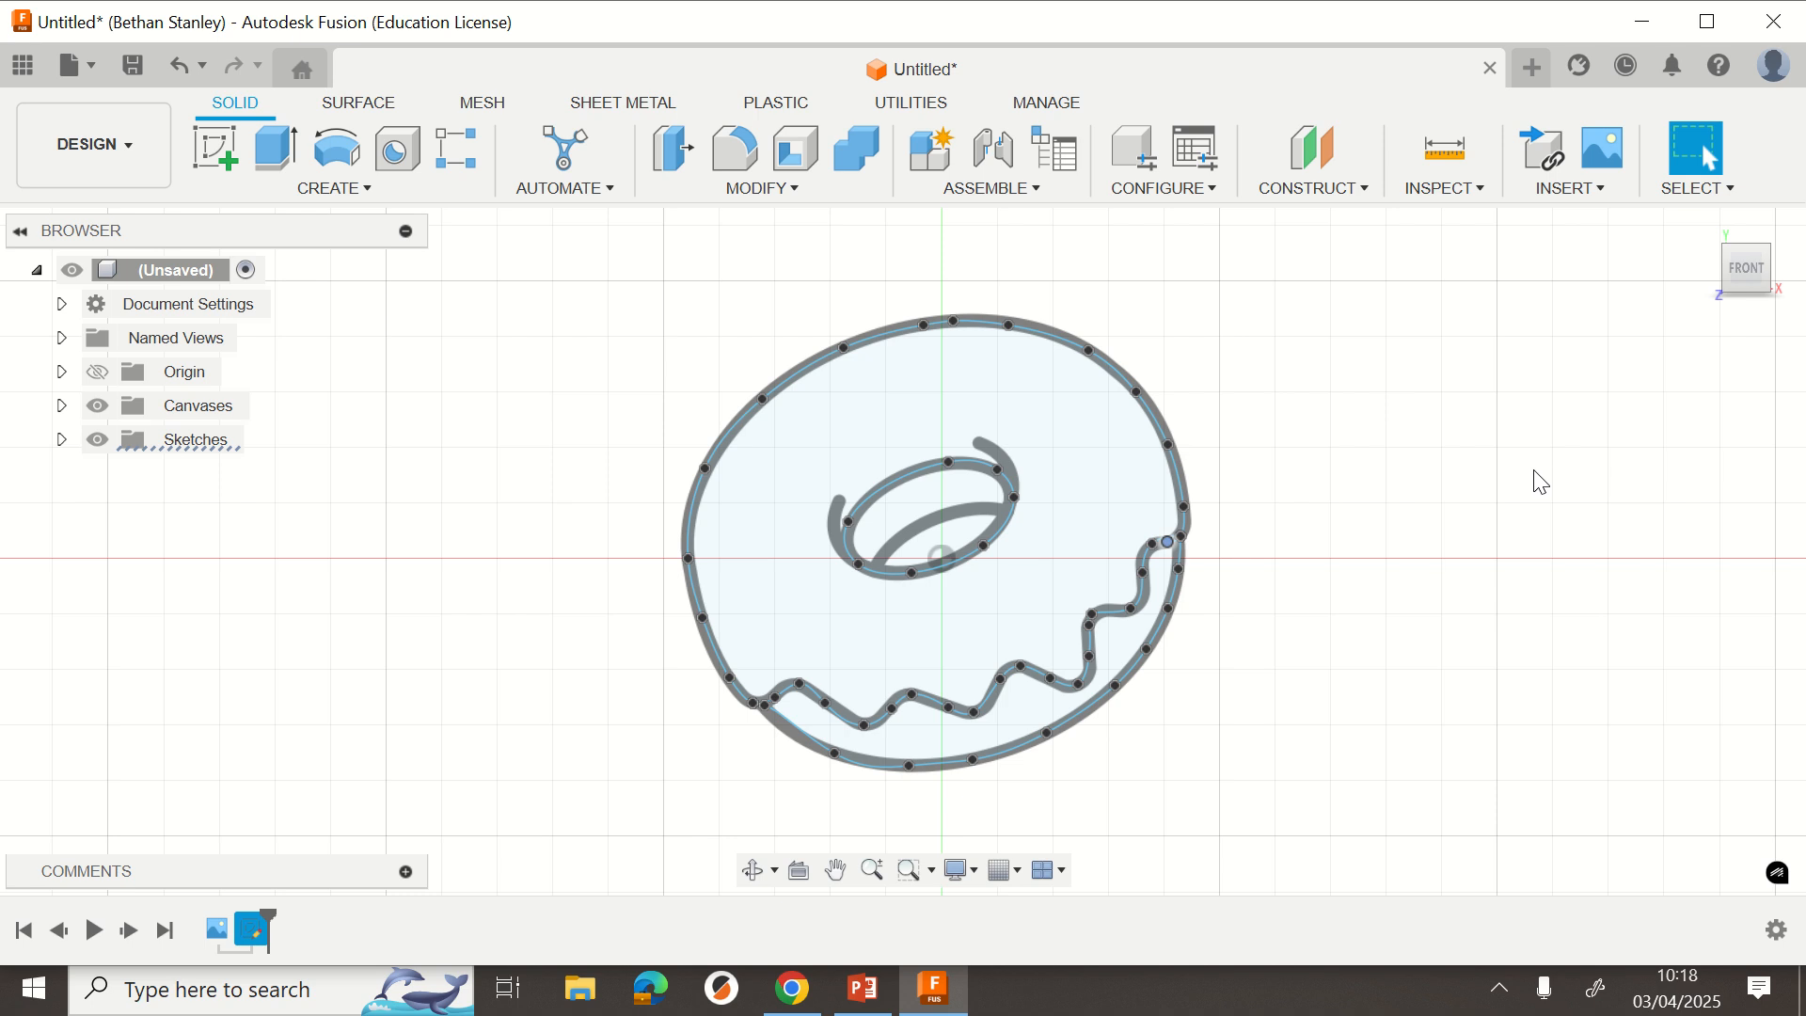
pyautogui.moveTo(679, 7)
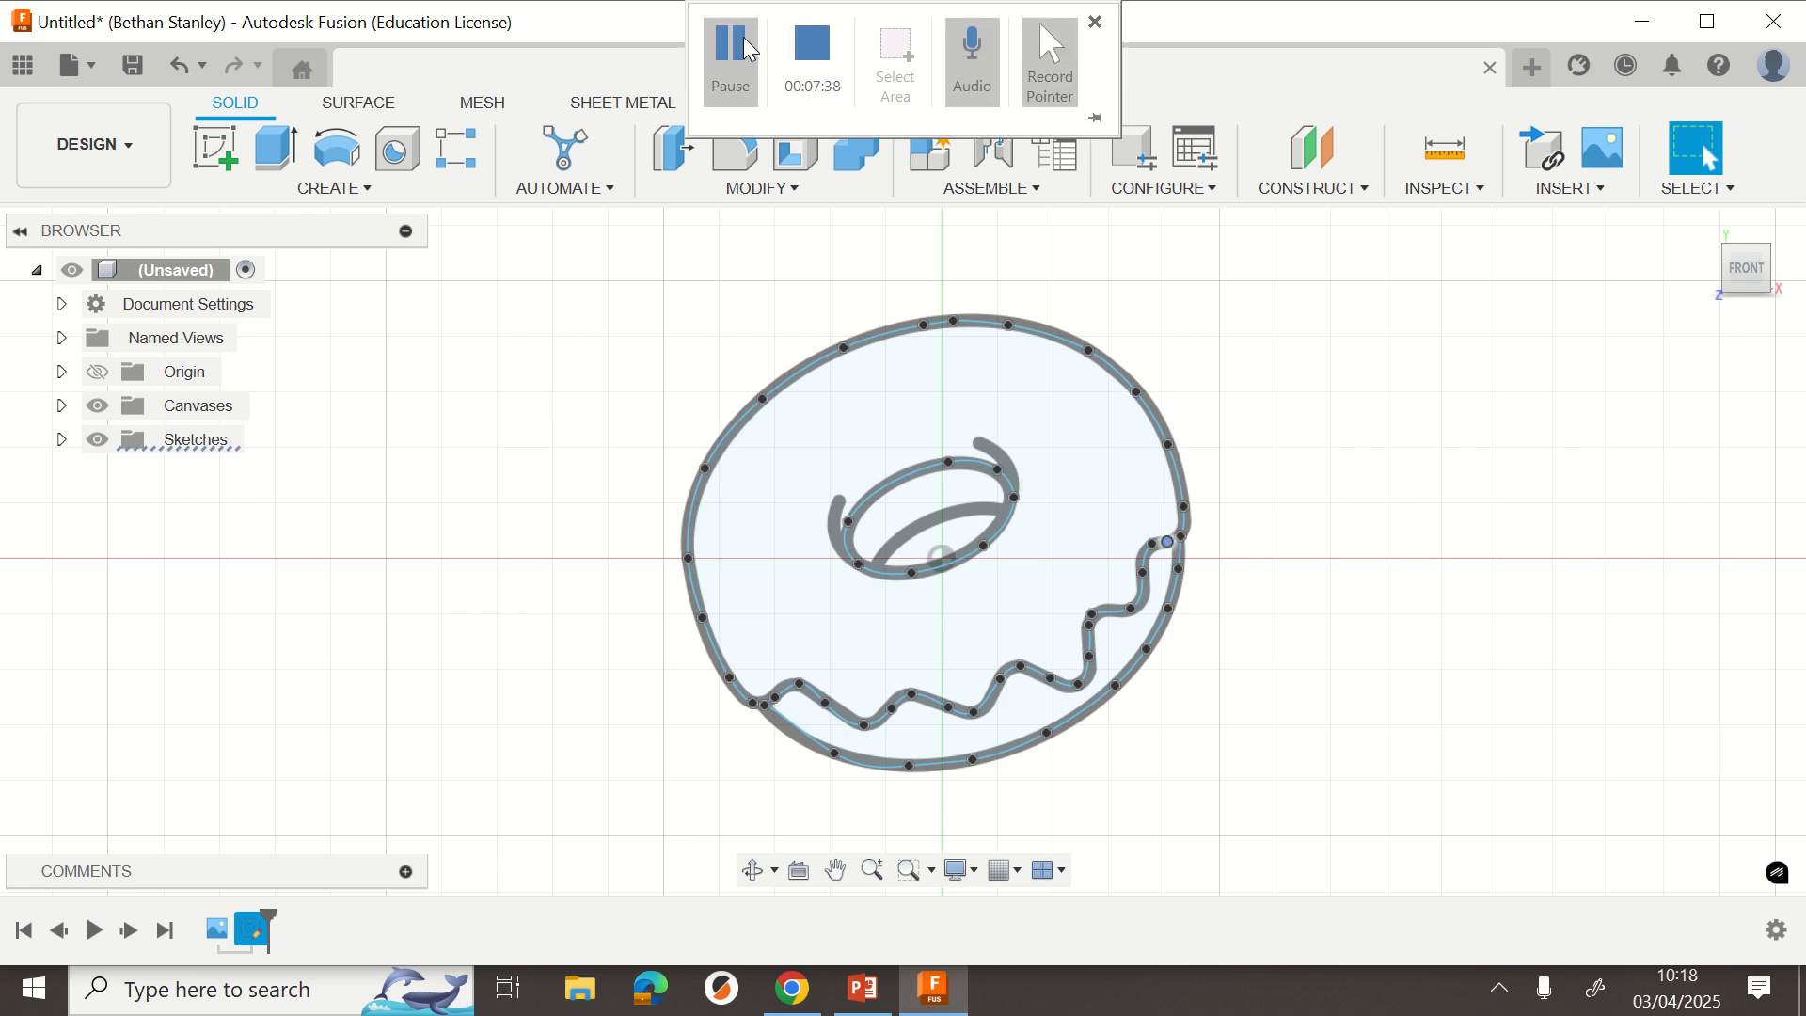